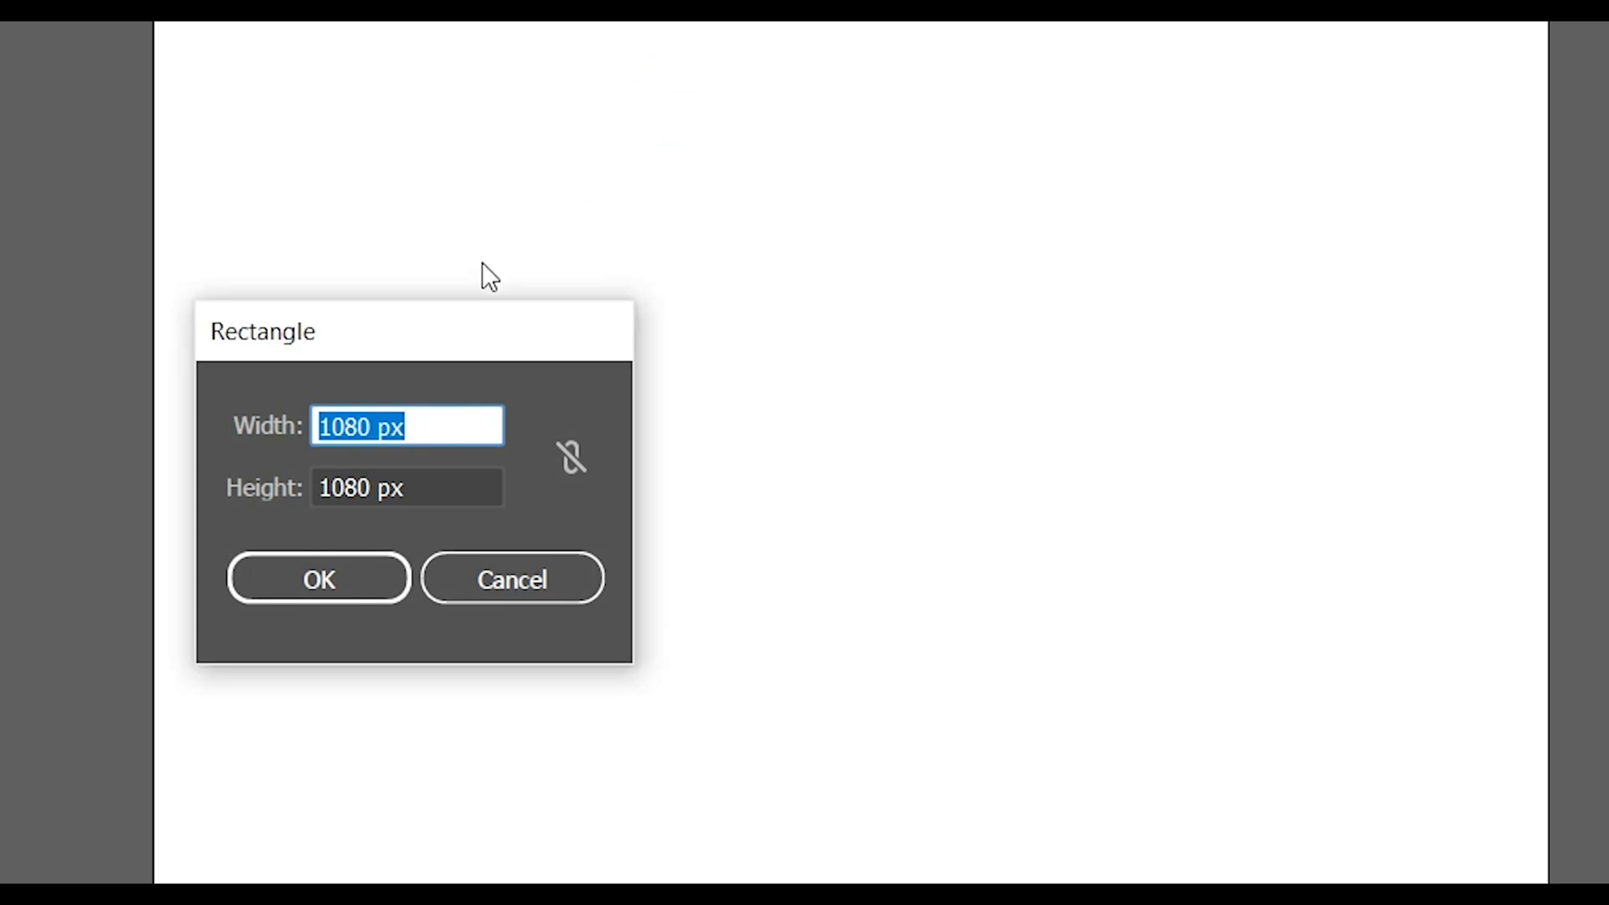
# Create a rectangle 350 px wide and 350 px high
pyautogui.write('350')
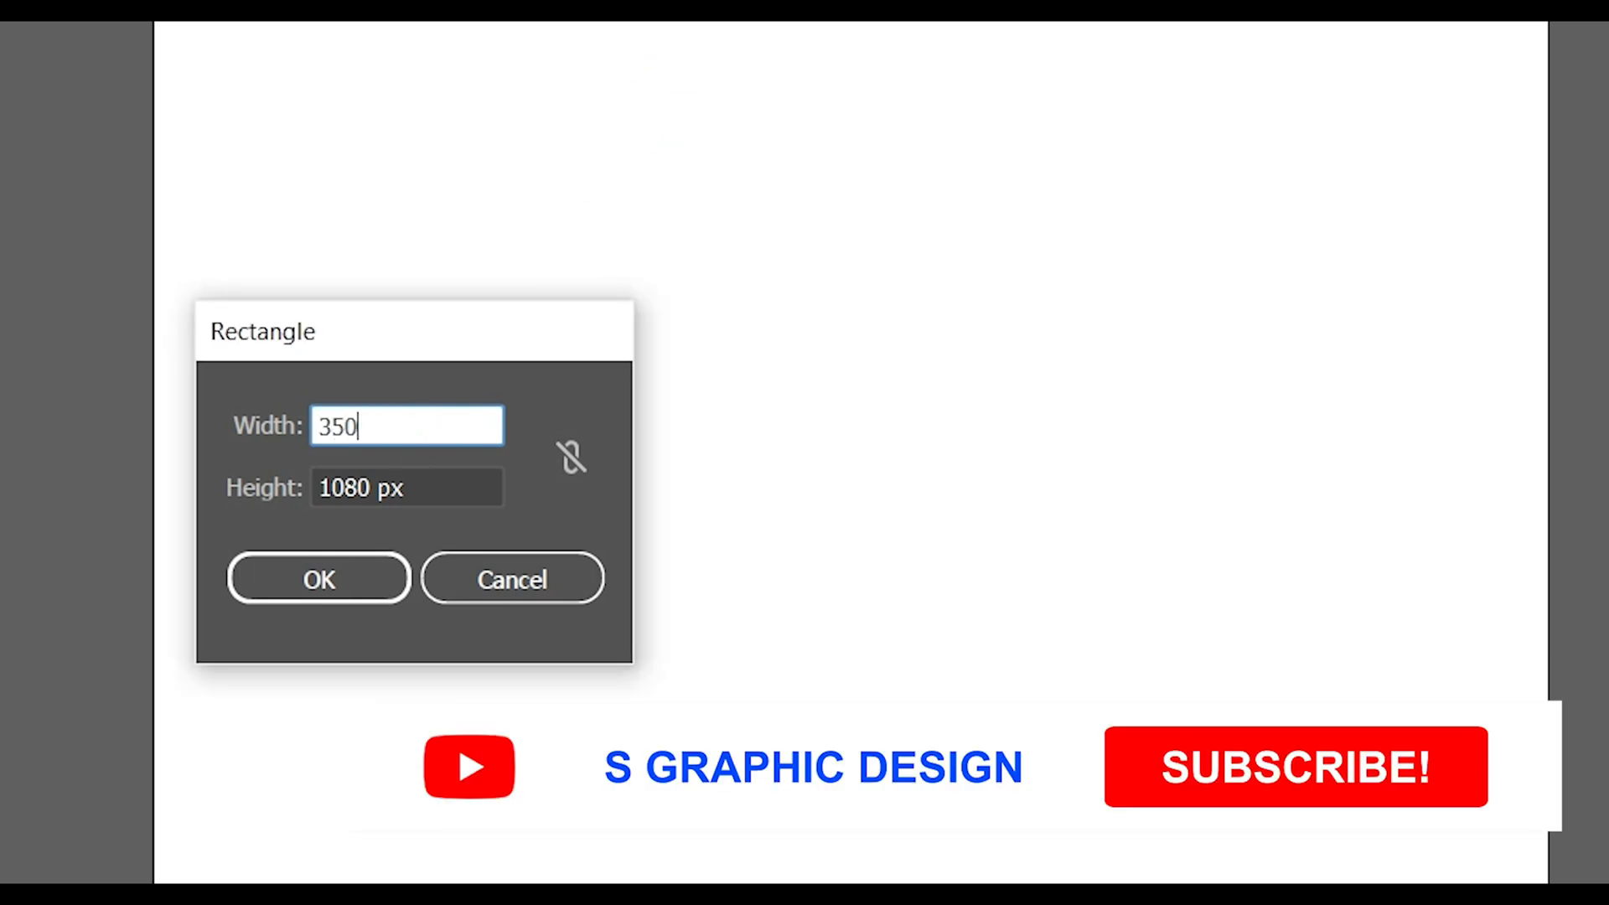
pyautogui.click(402, 482)
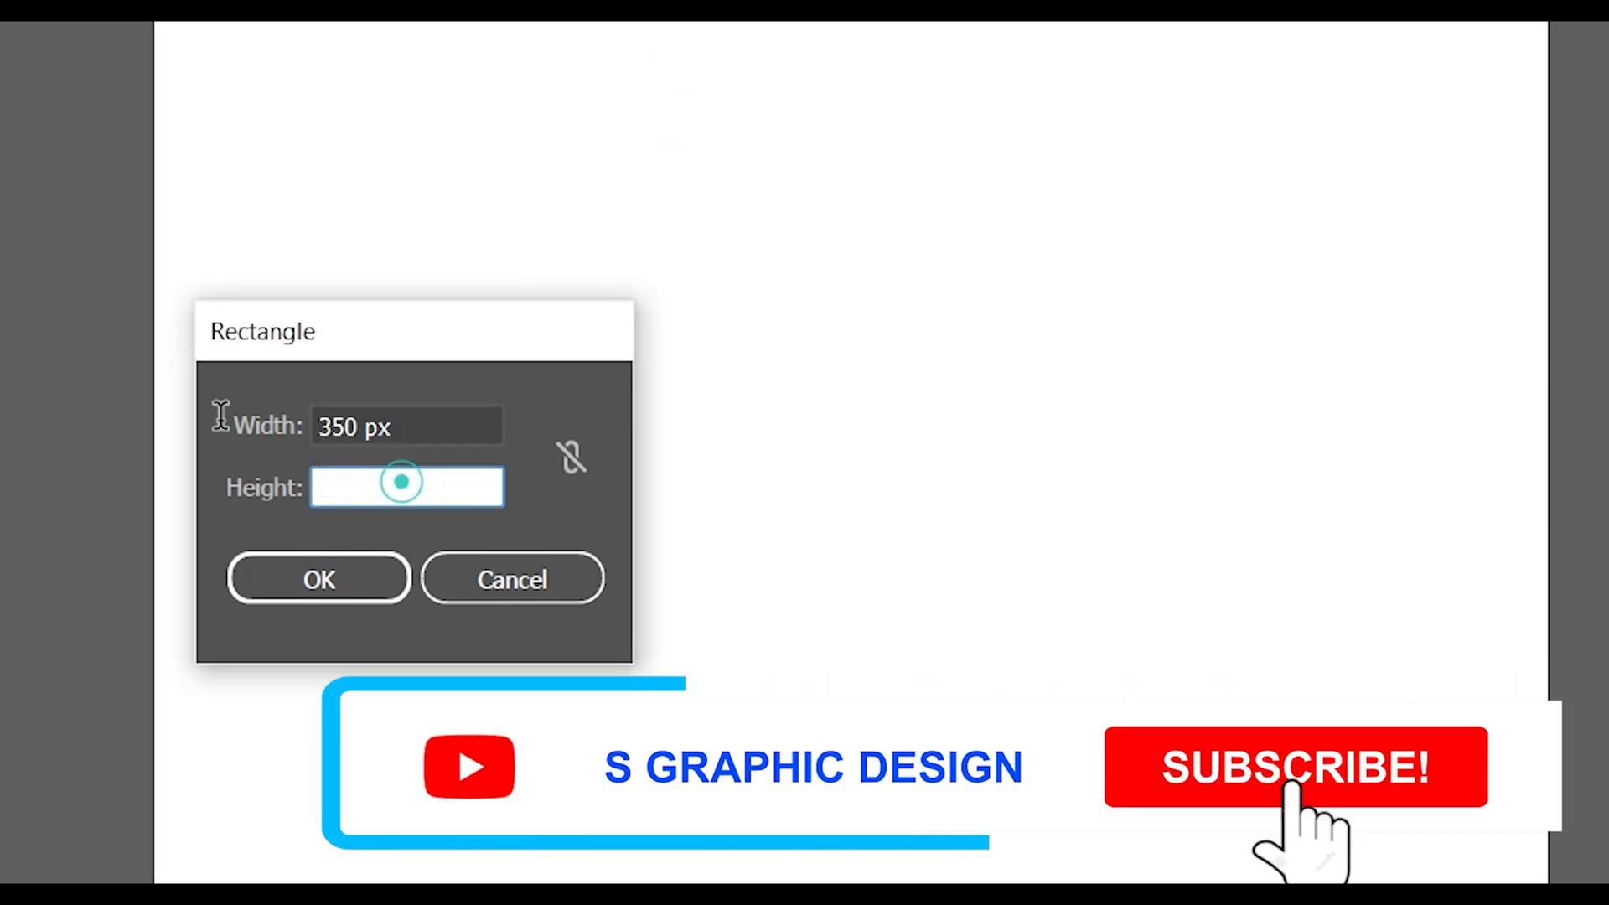
pyautogui.write('350')
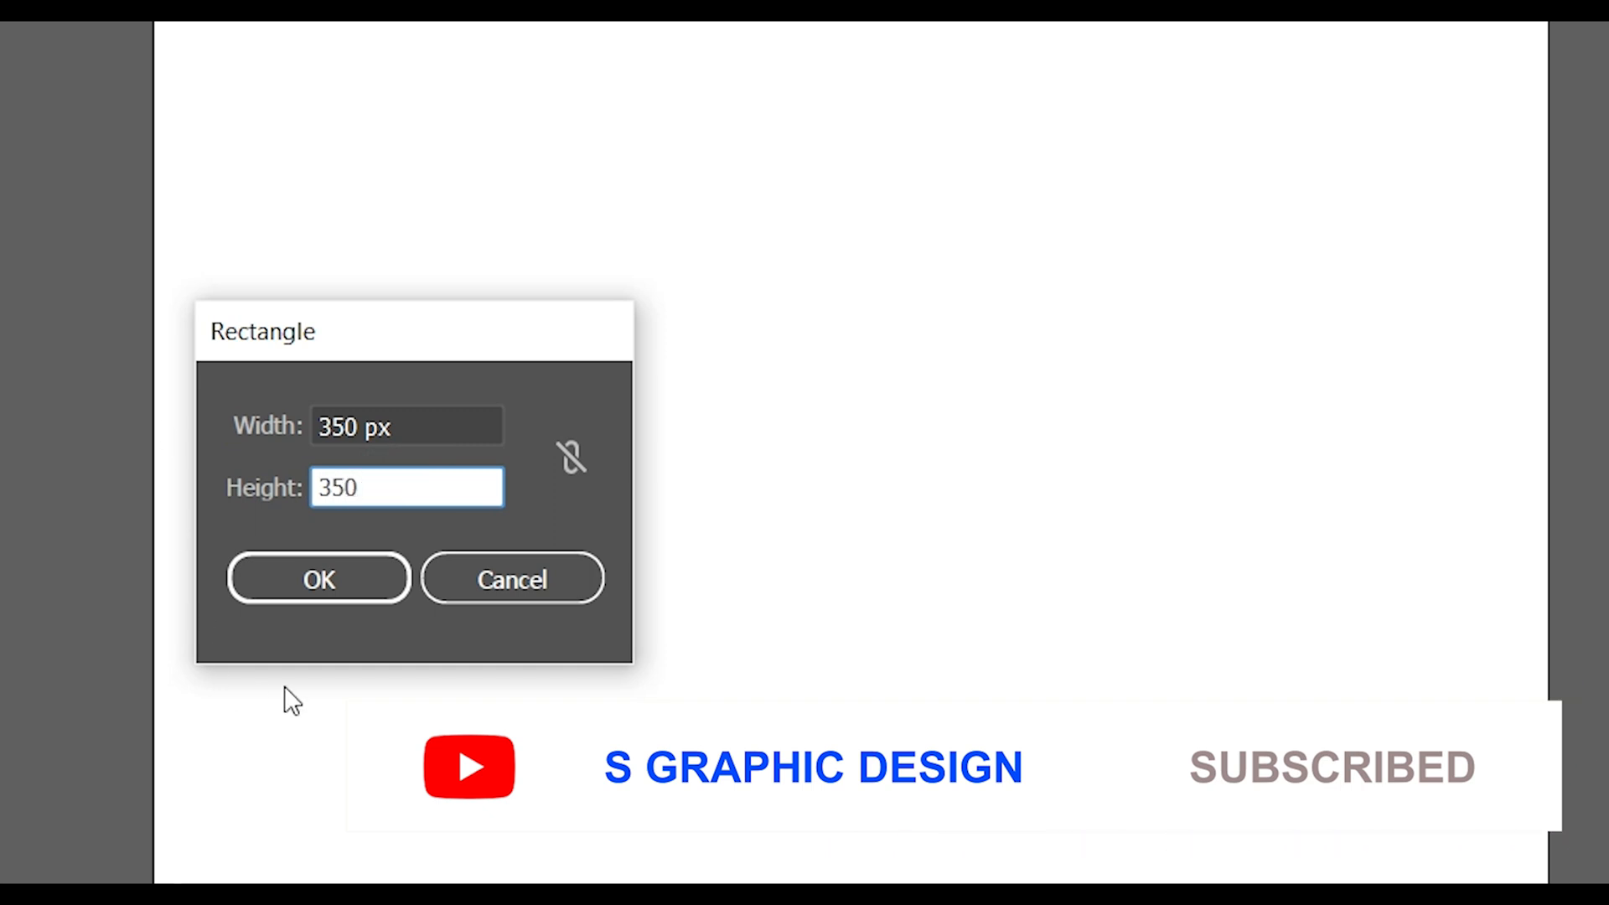
pyautogui.click(314, 582)
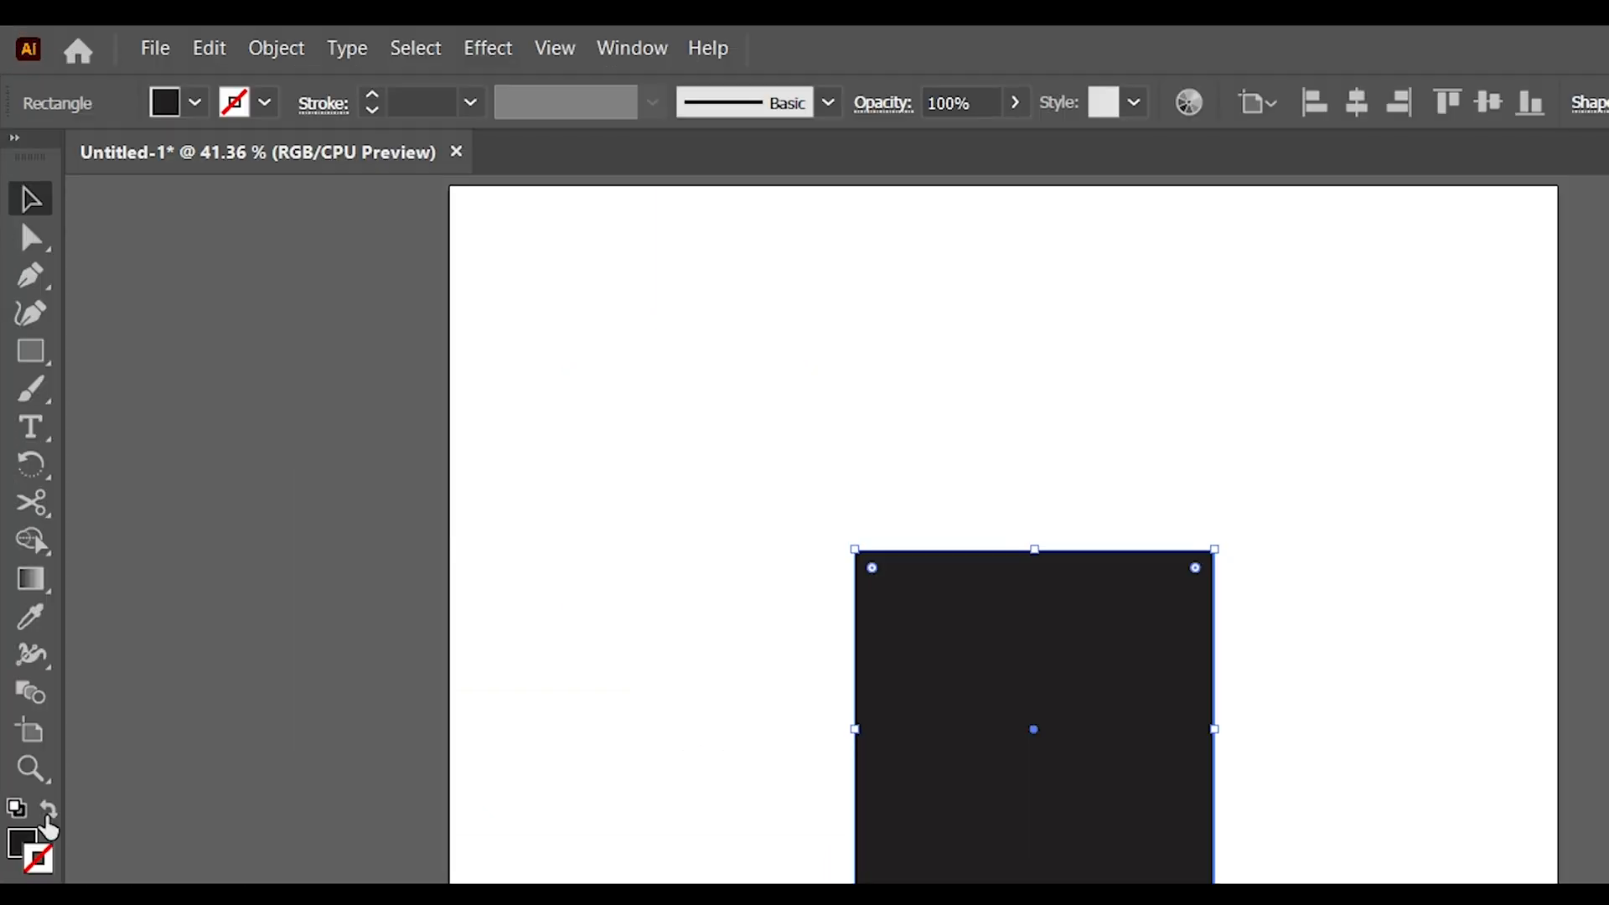
# Swap the square's fill and stroke, set the stroke weight to 3 pt, and centre the square on the artboard both ways
pyautogui.click(48, 811)
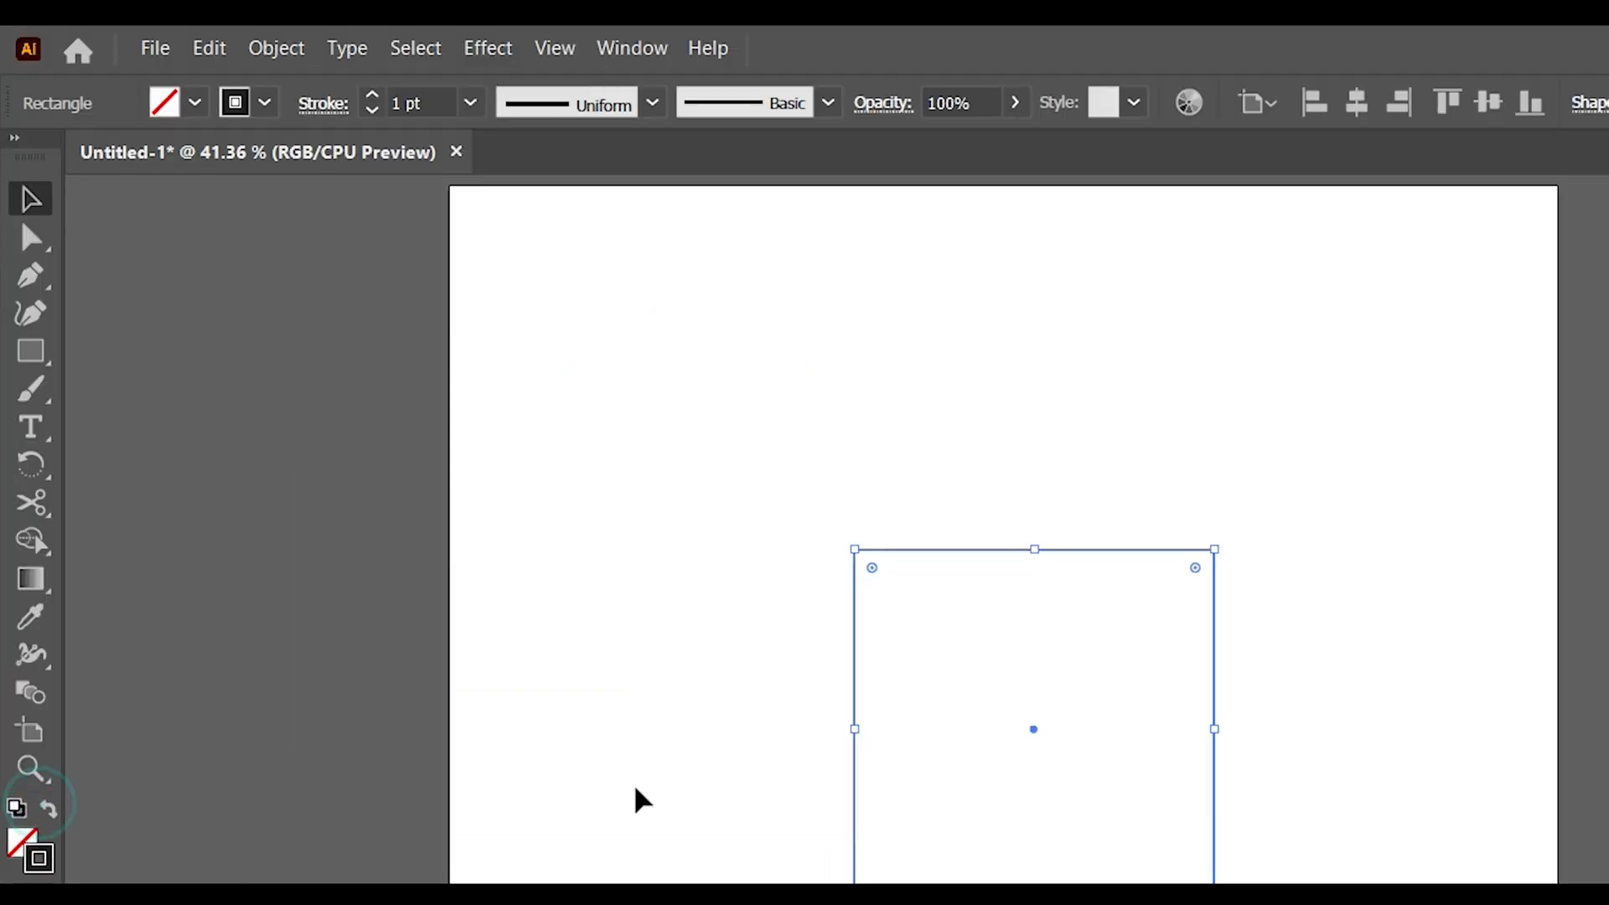
pyautogui.click(1448, 373)
pyautogui.click(1448, 374)
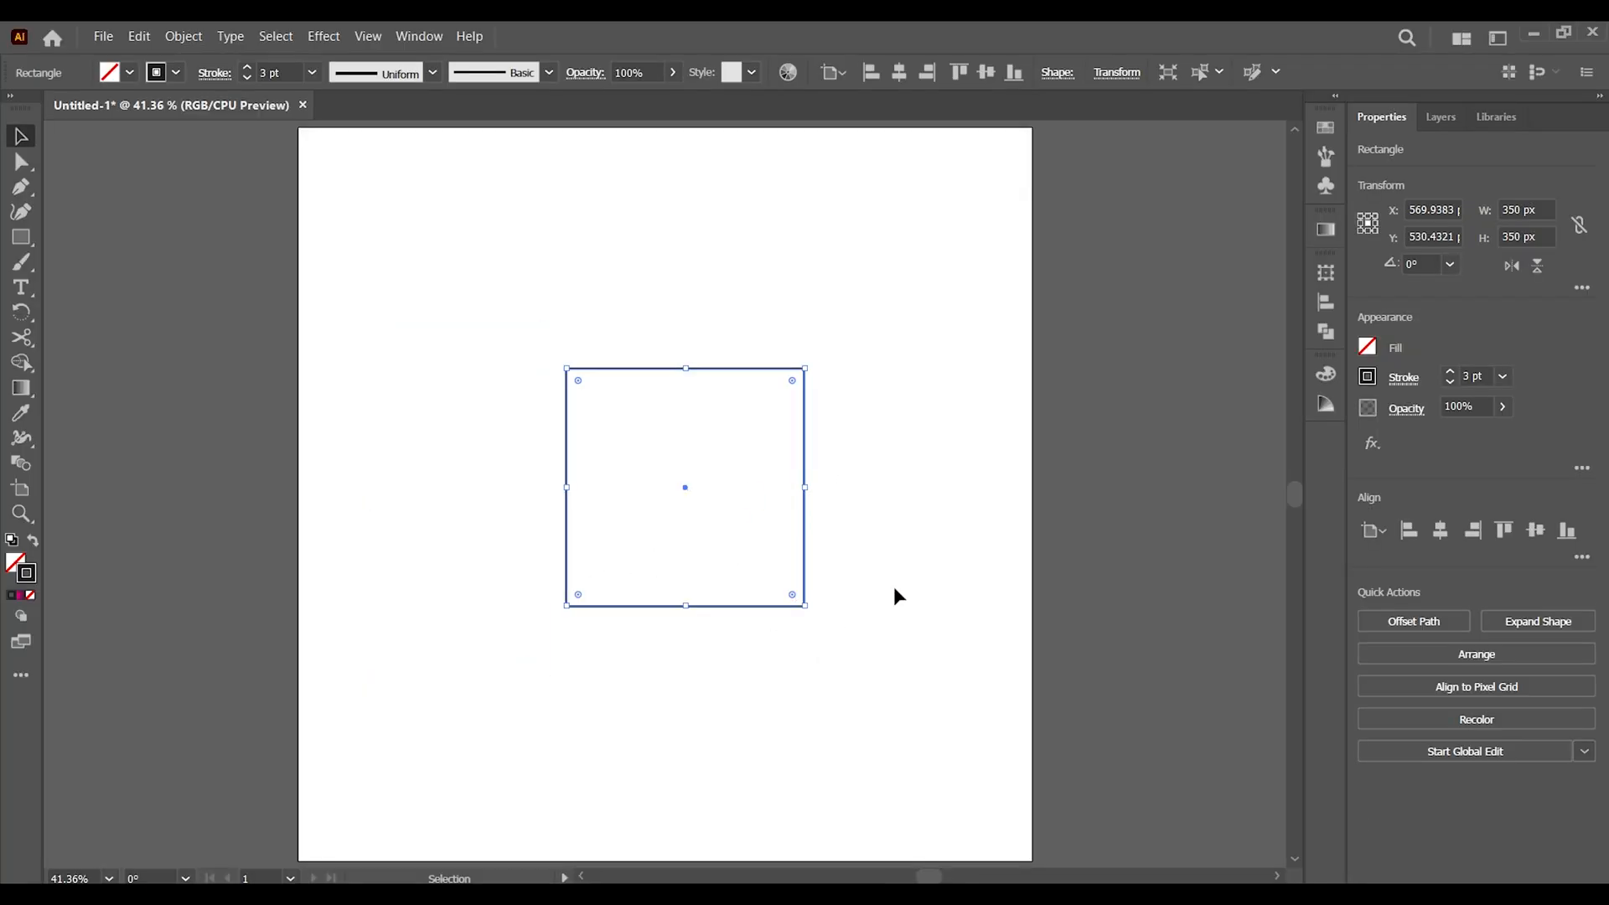
pyautogui.click(1440, 530)
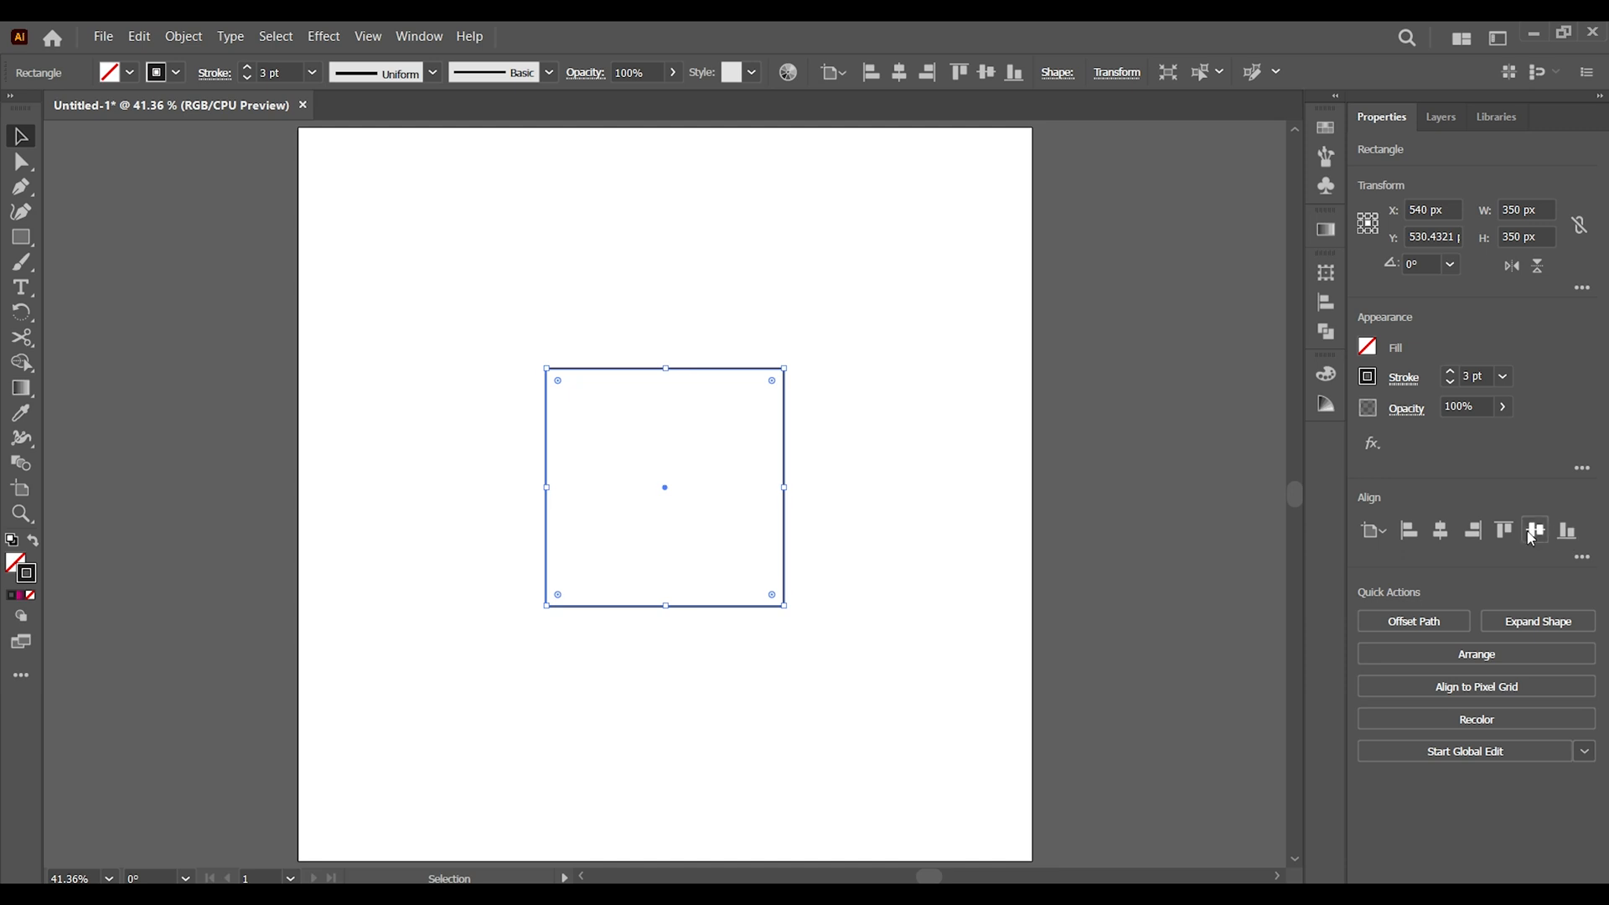
pyautogui.click(1534, 531)
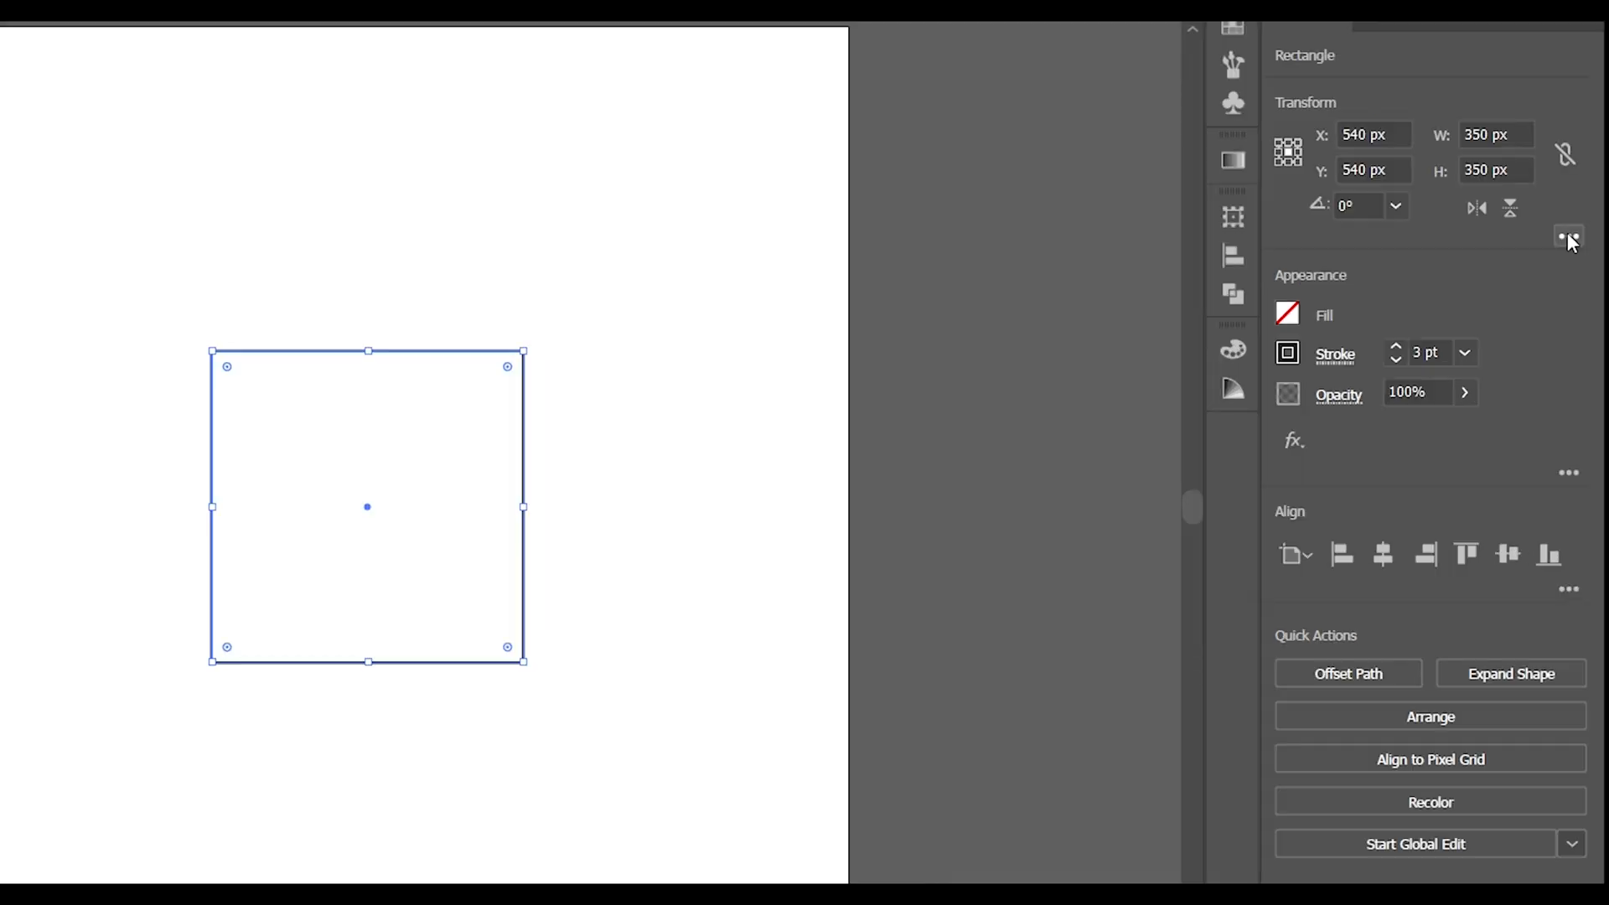
# Set both upper corners of the square to an inverted round with a 175 px radius
pyautogui.click(1582, 287)
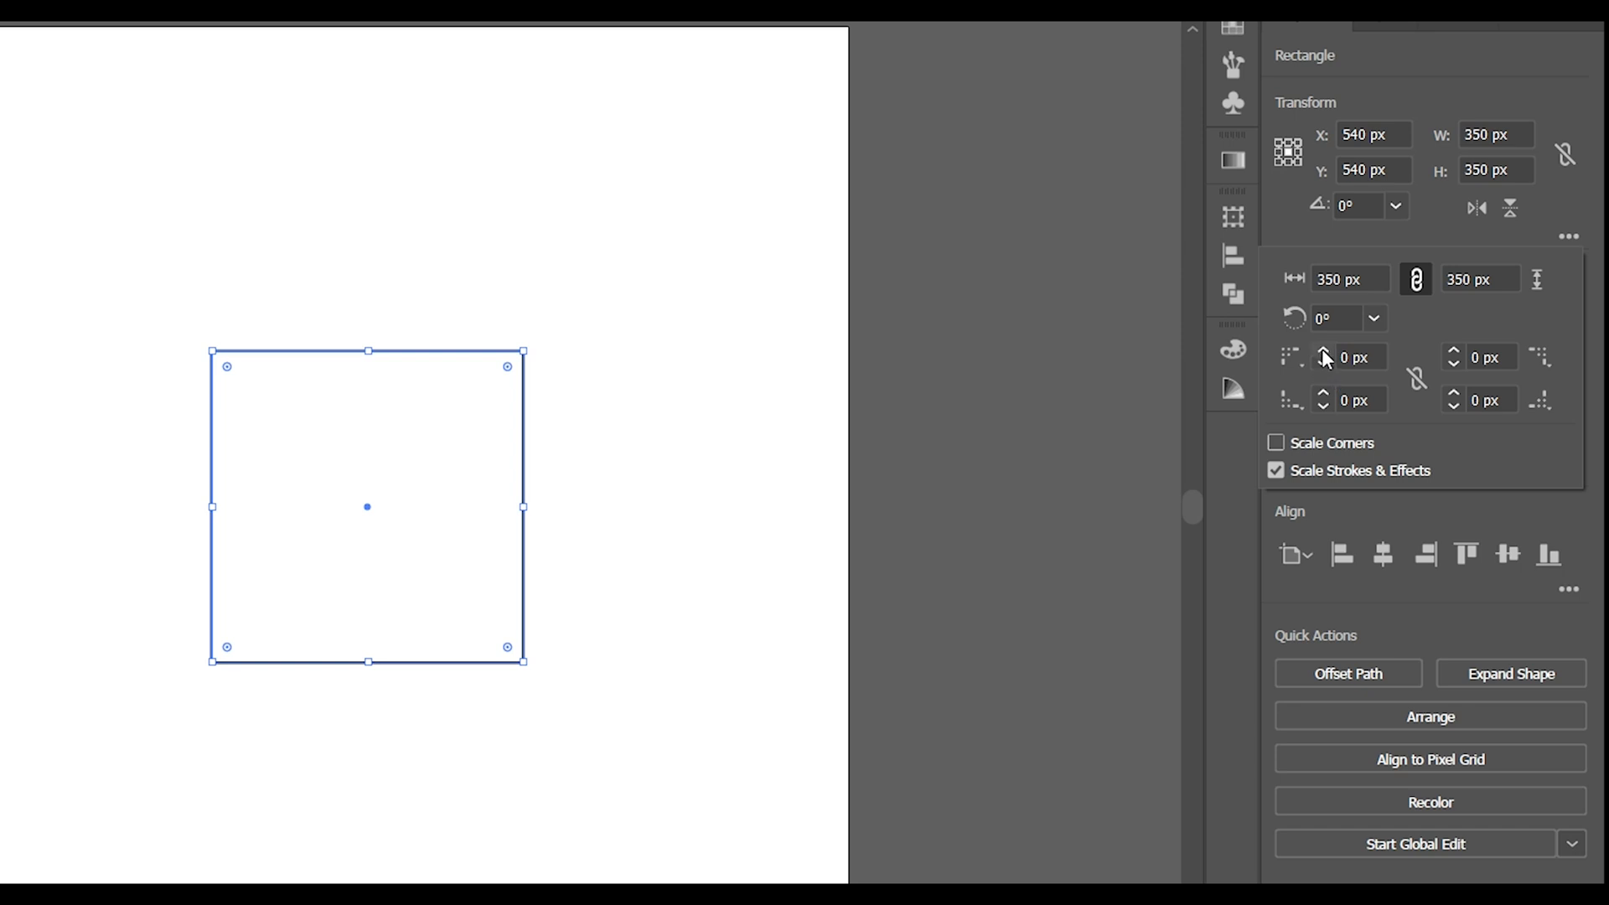
pyautogui.click(1359, 357)
pyautogui.write('175')
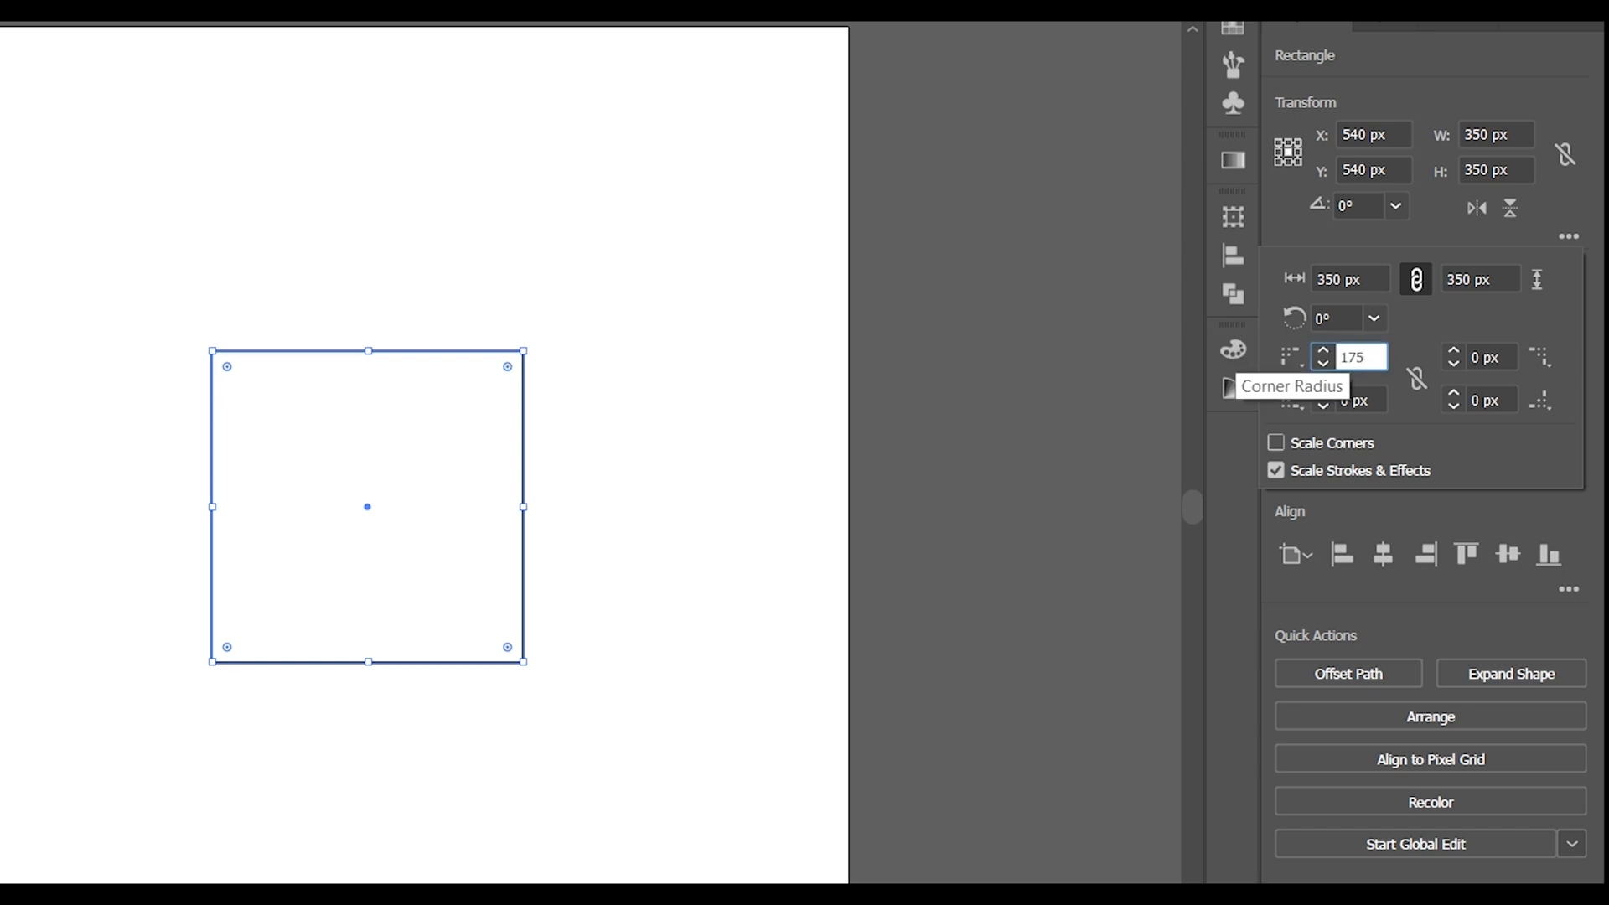
pyautogui.click(1293, 362)
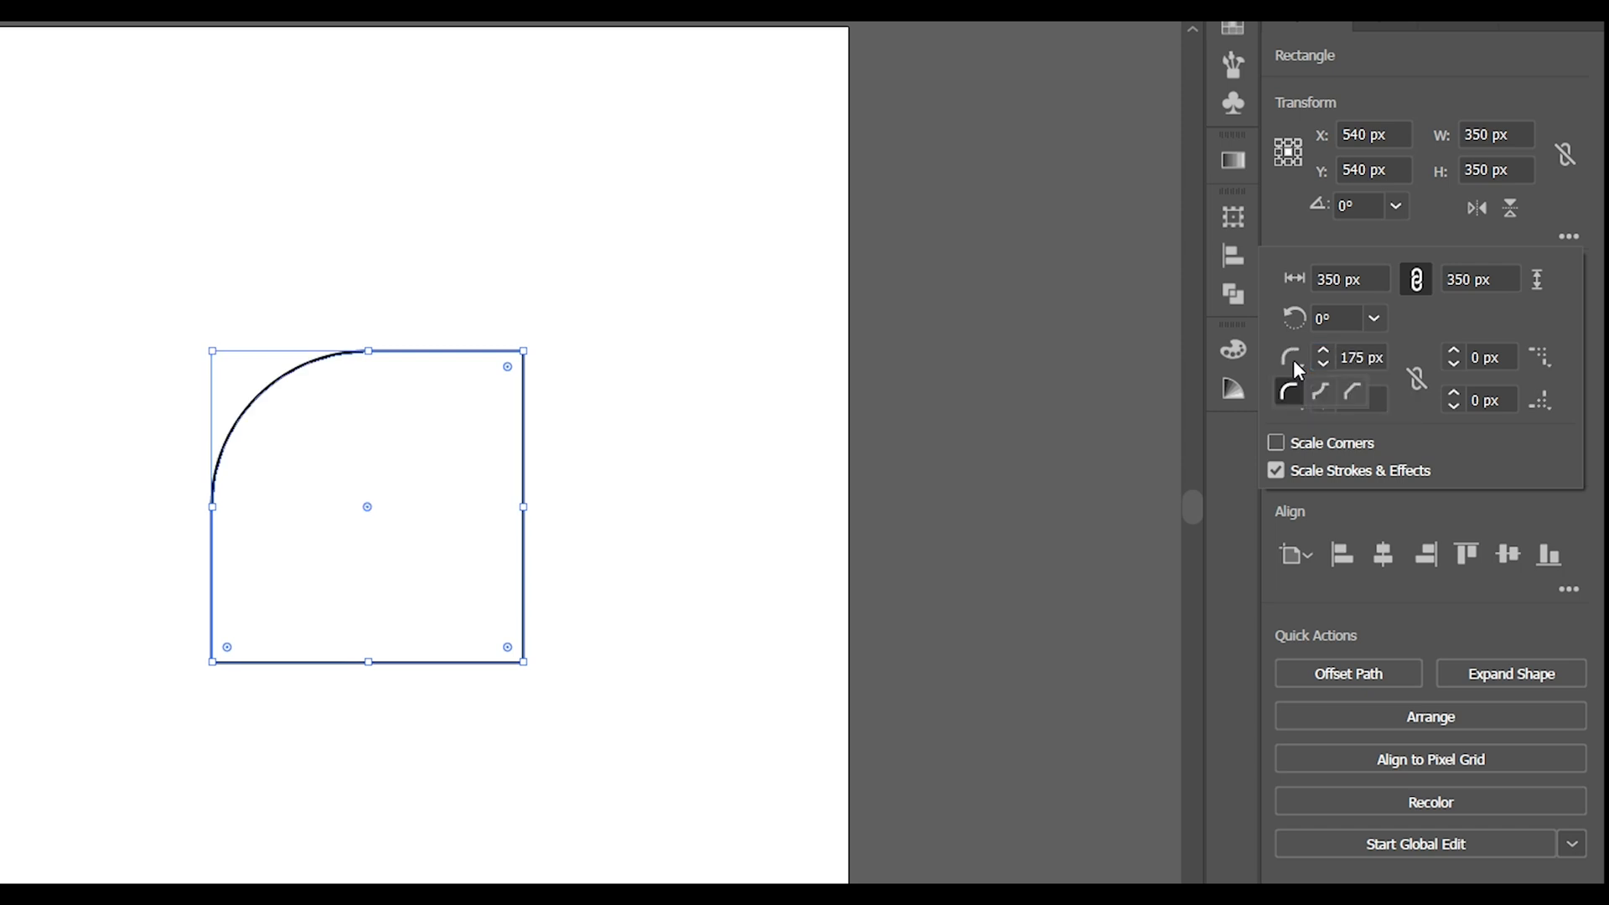
pyautogui.click(1321, 391)
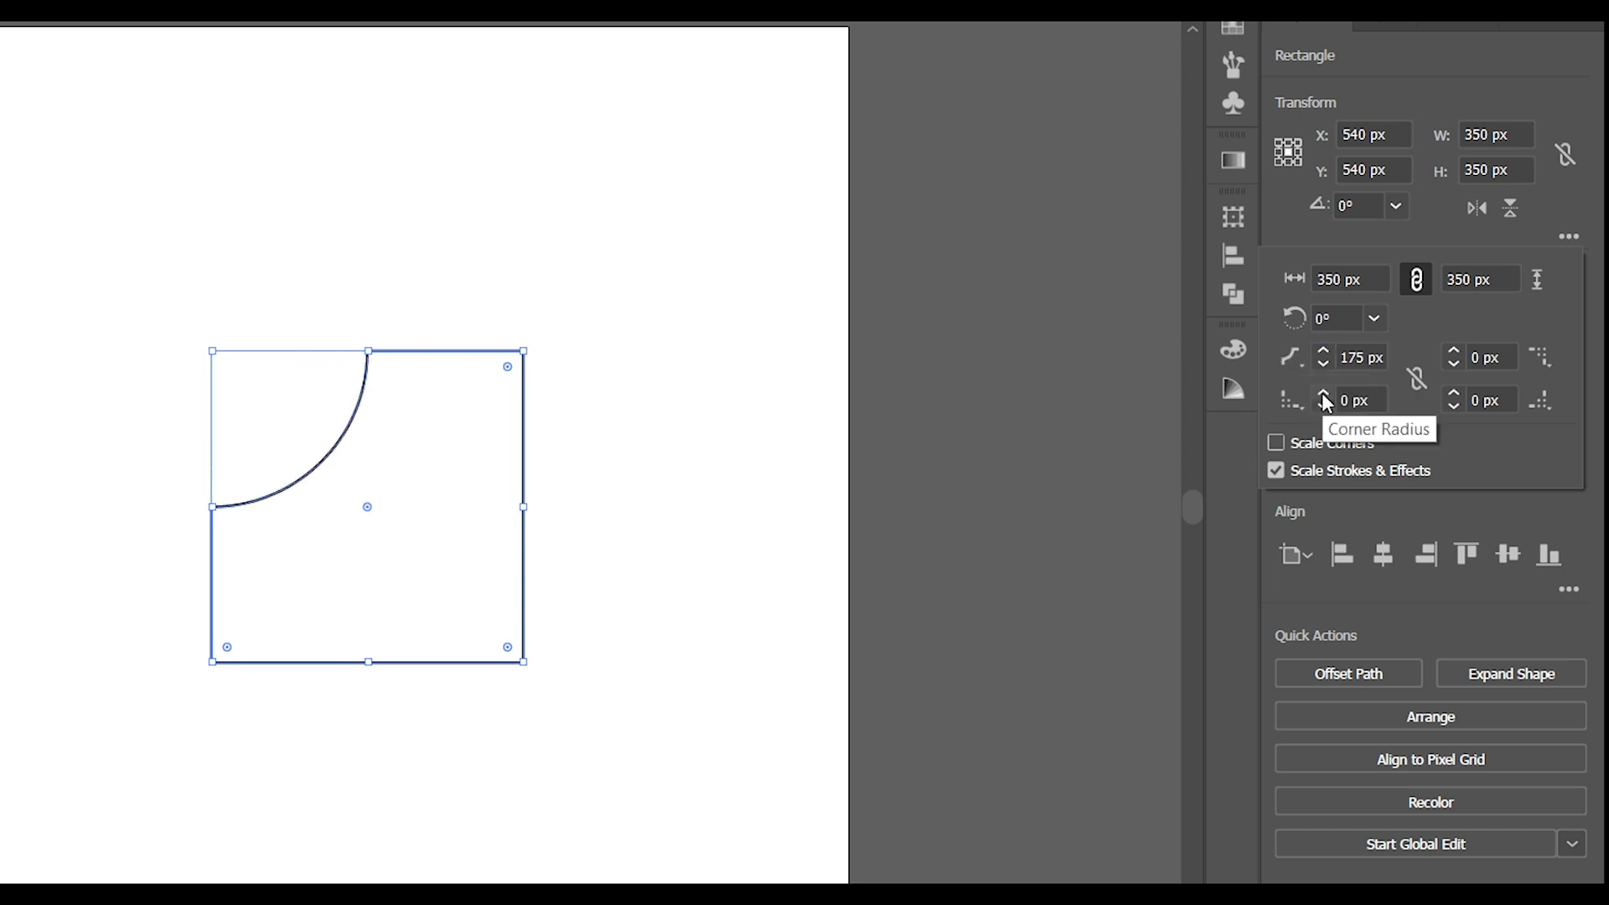
pyautogui.click(1510, 359)
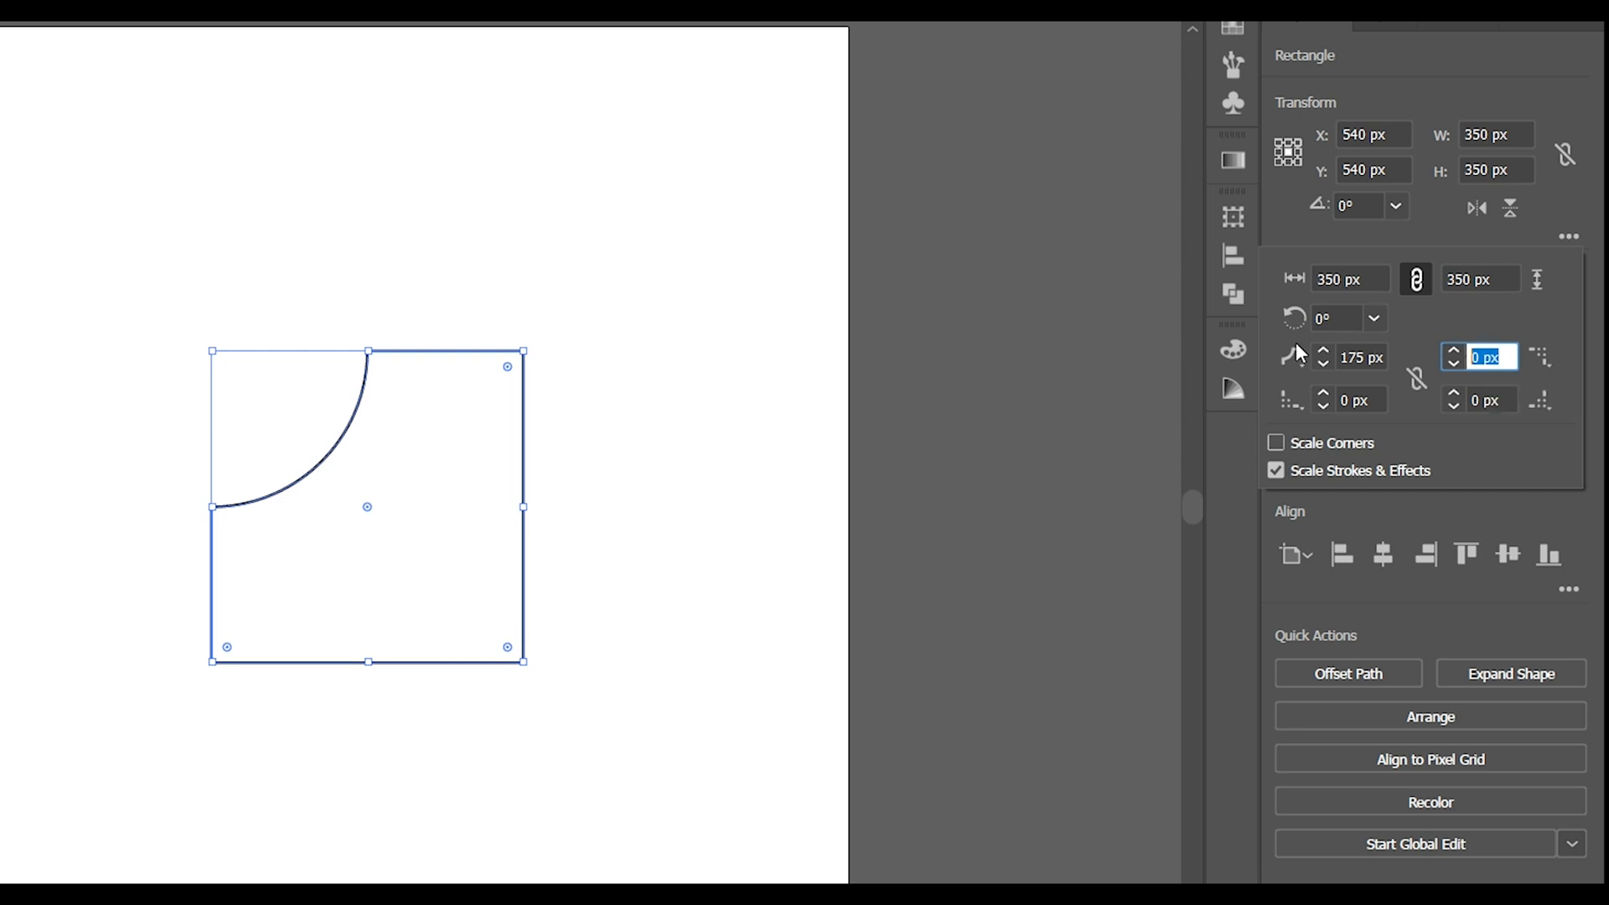
pyautogui.write('175')
pyautogui.press('Return')
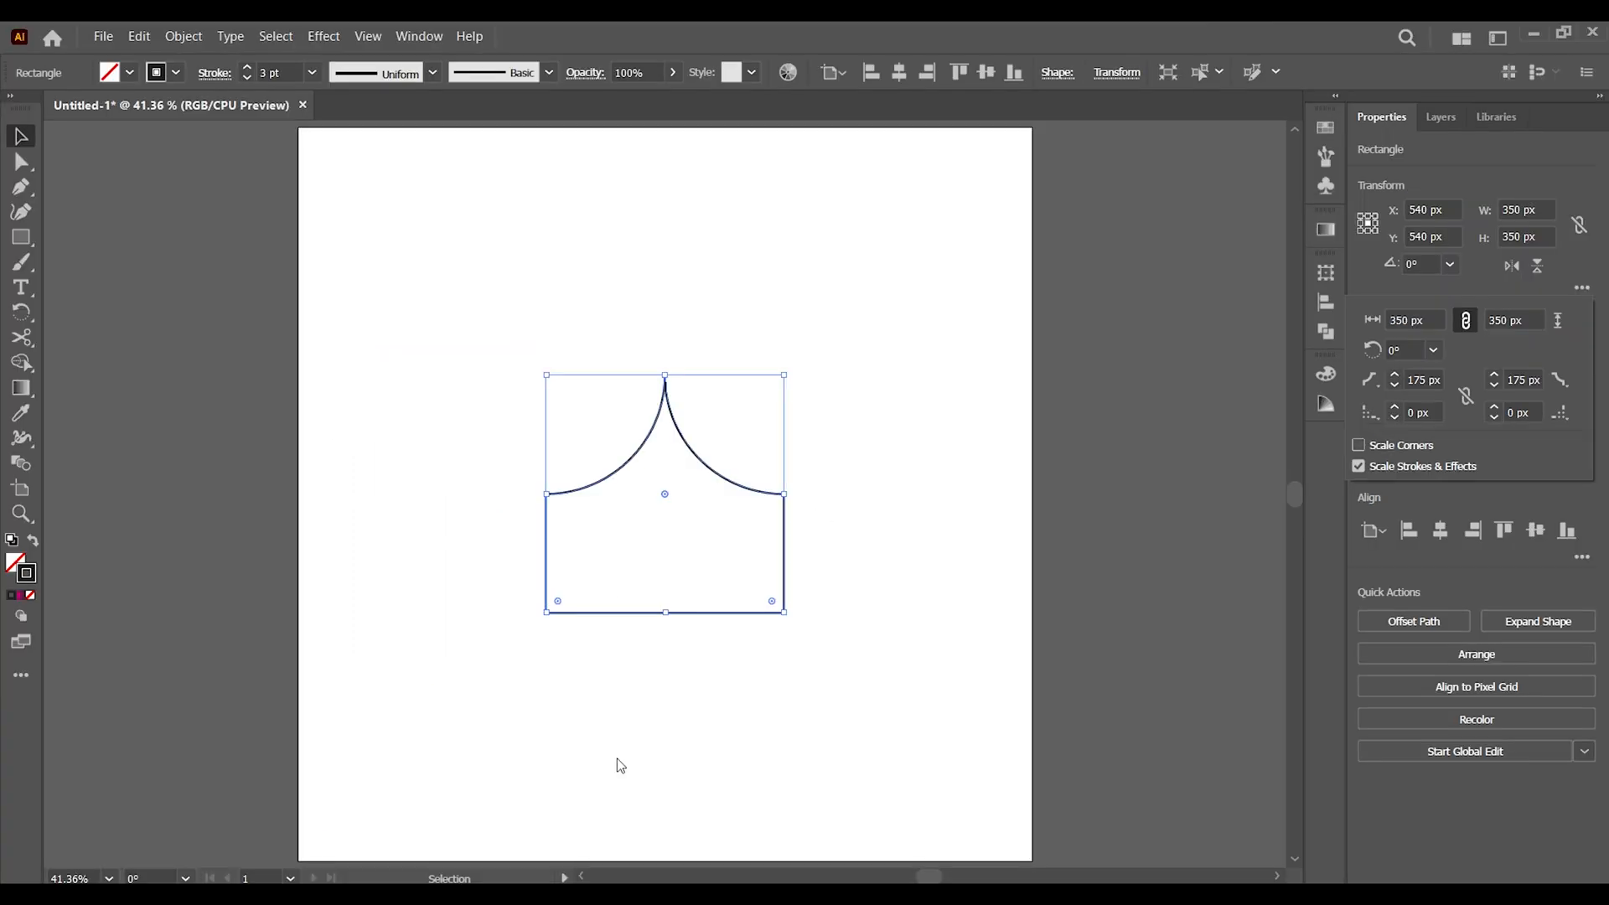
# Round the two lower corners of the shape to the maximum radius, about 175 px, forming a semicircular base
pyautogui.click(21, 161)
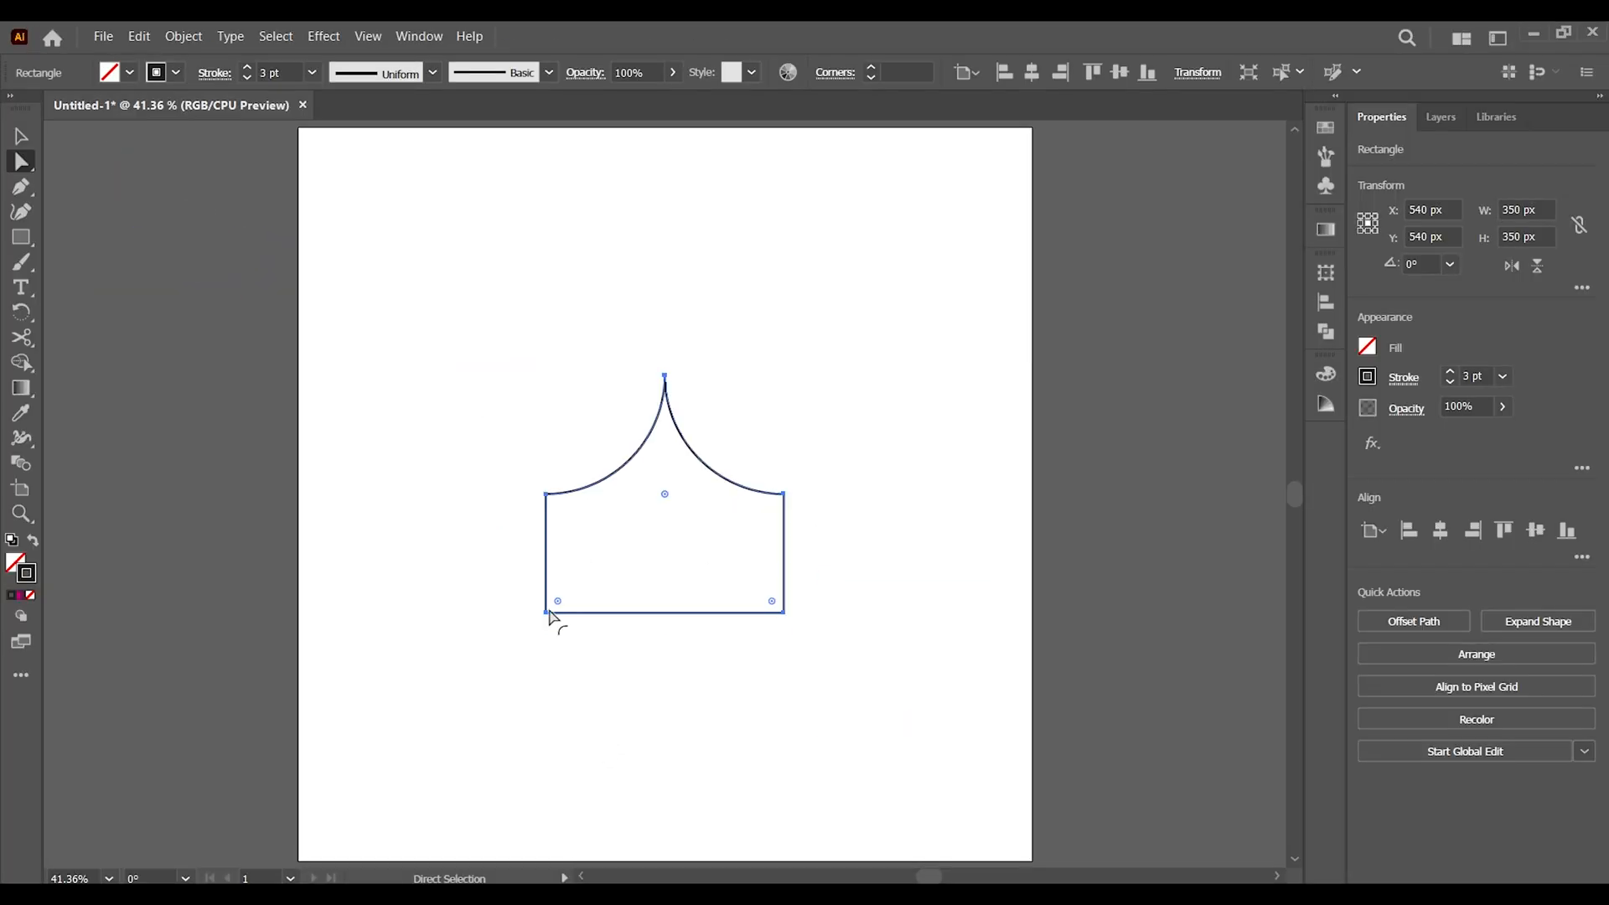
pyautogui.moveTo(699, 904); pyautogui.dragTo(1512, 896)
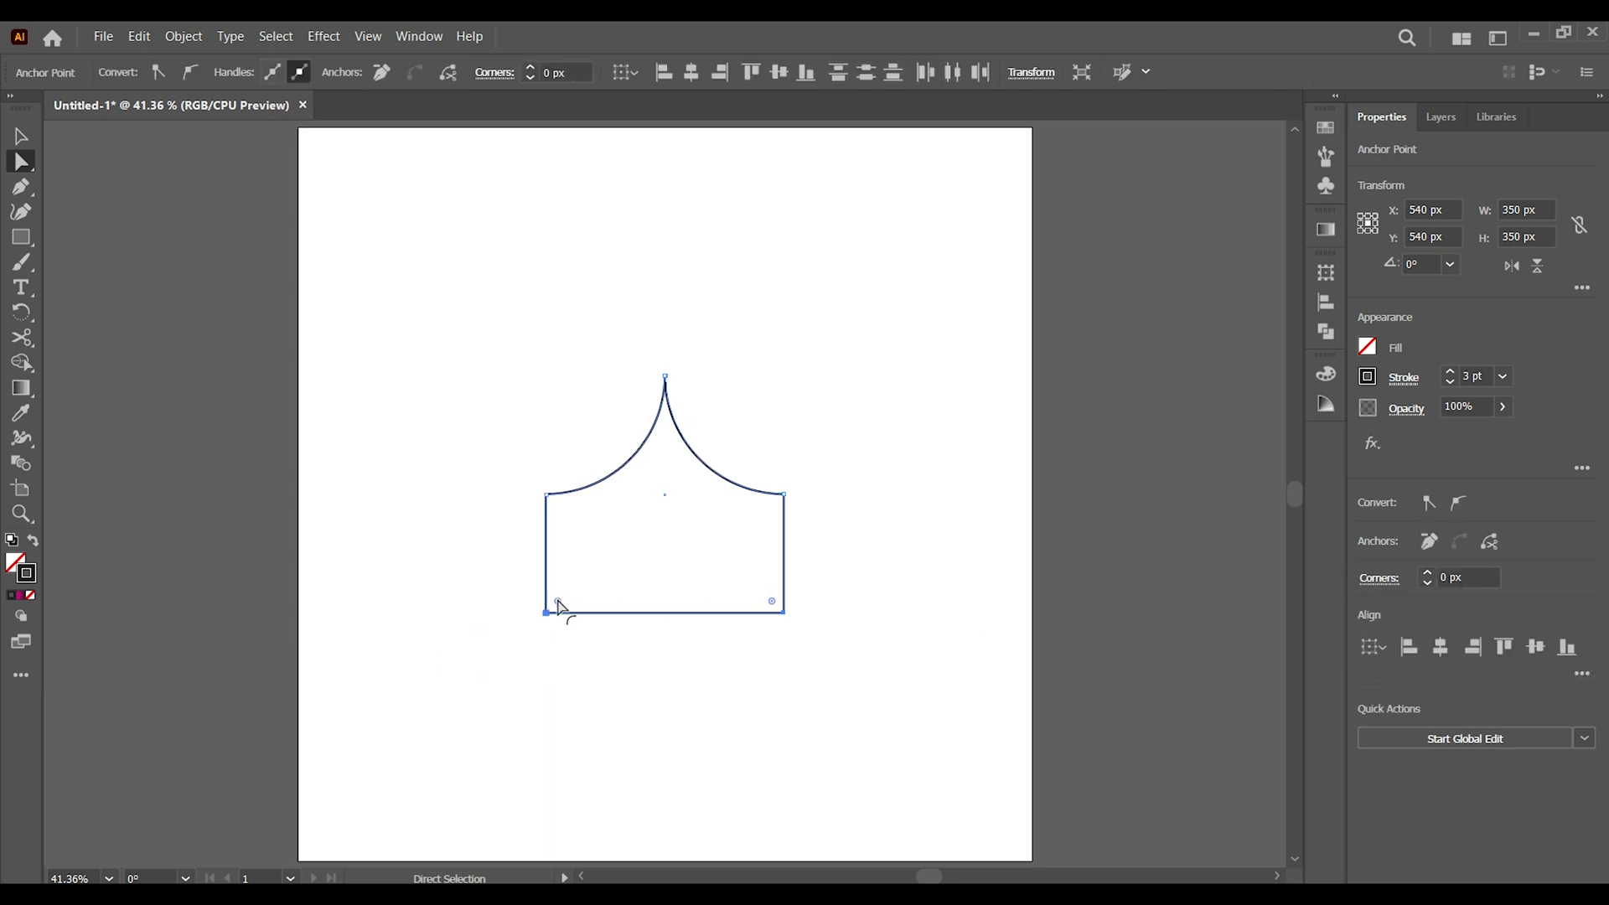
pyautogui.moveTo(559, 605); pyautogui.dragTo(873, 460)
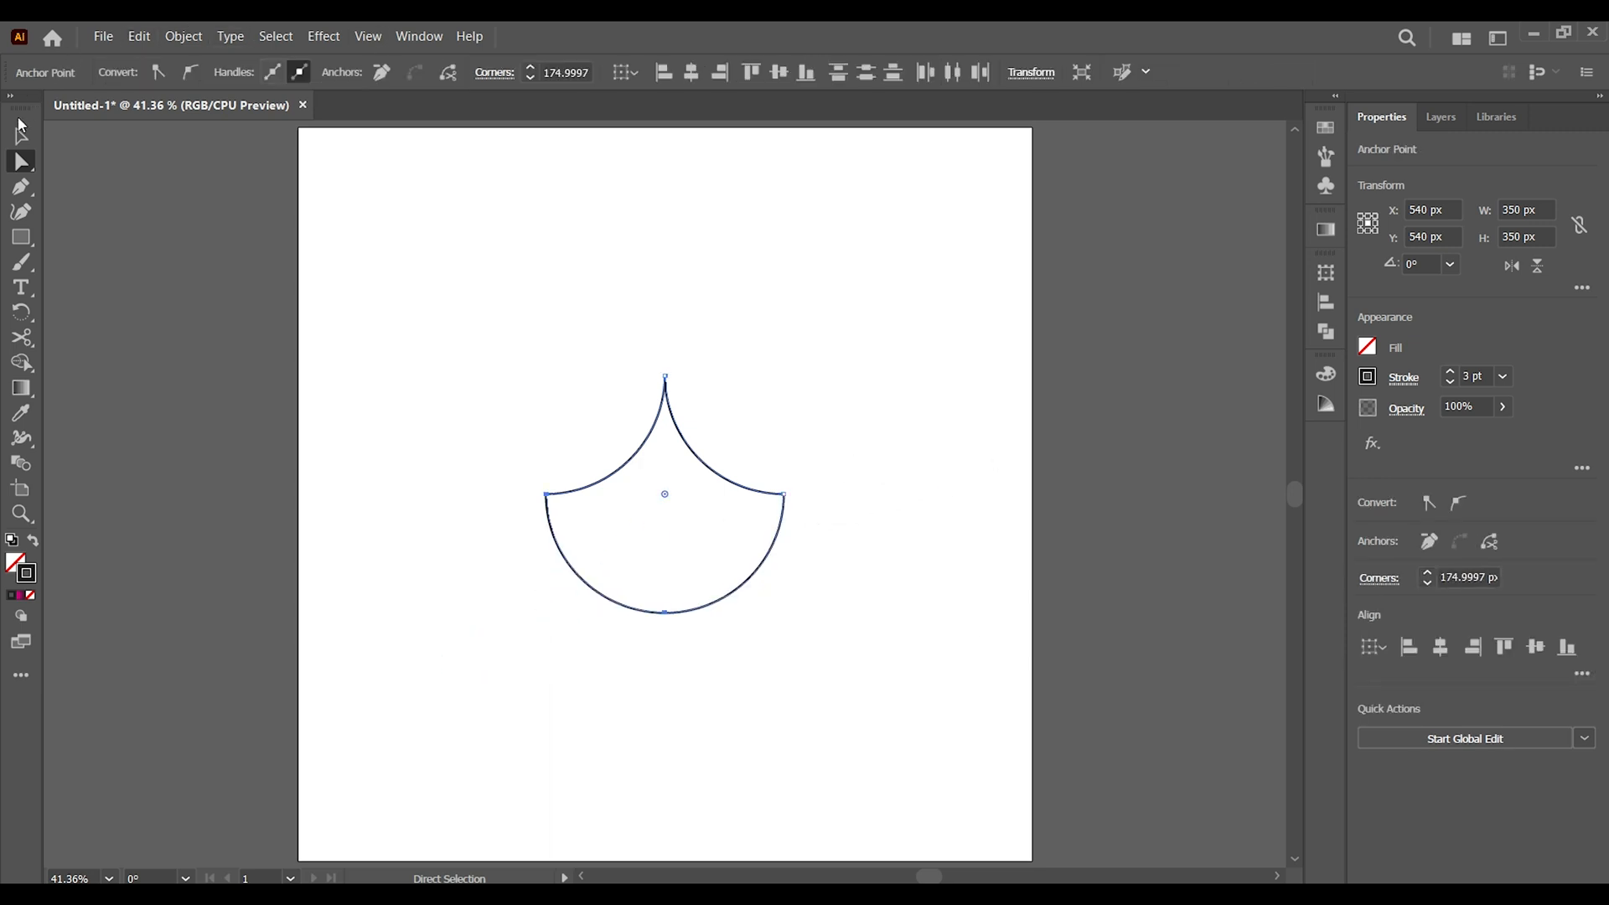
pyautogui.click(20, 134)
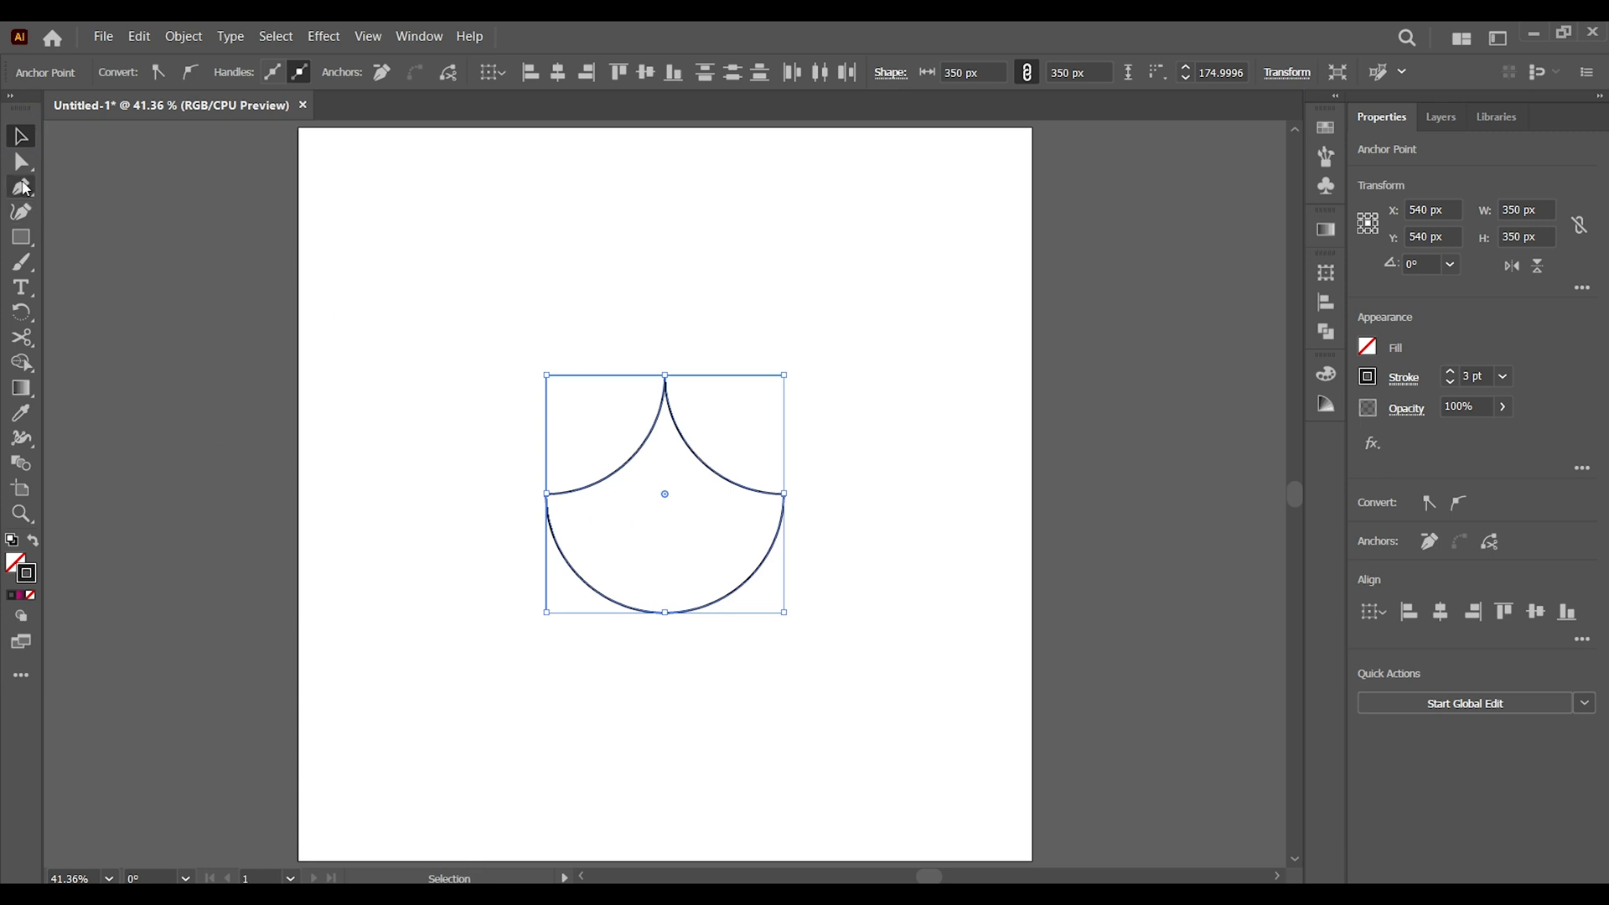
# Cut the path at its bottom centre and top tip anchor points, and deselect it
pyautogui.click(21, 161)
pyautogui.click(88, 170)
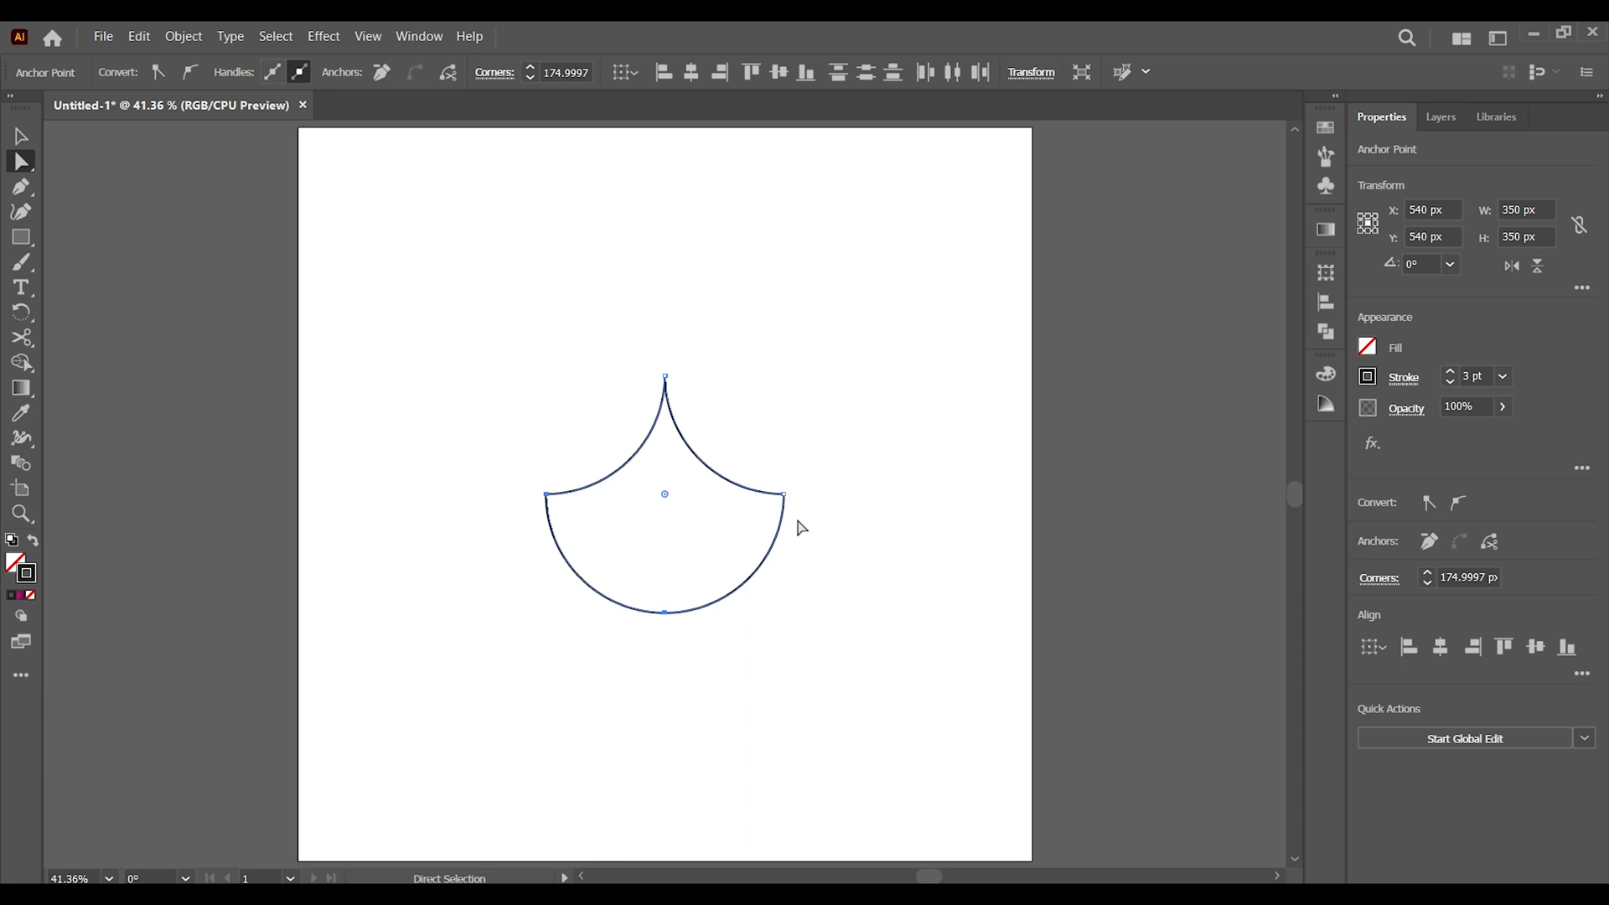
pyautogui.click(665, 614)
pyautogui.press('shift')
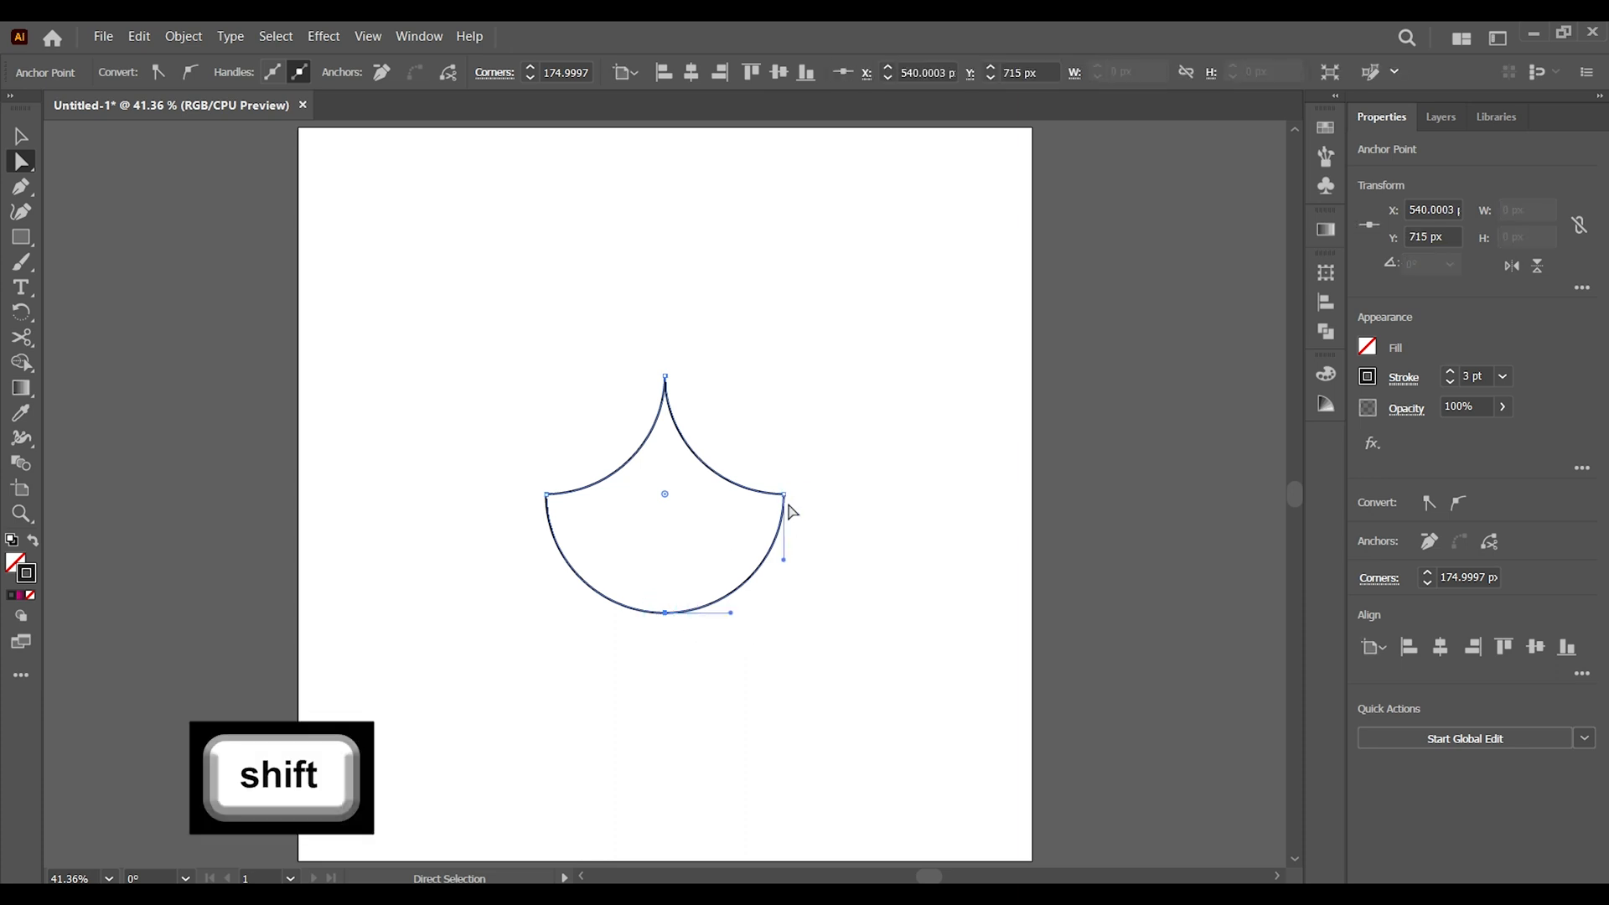
pyautogui.keyDown('shift'); pyautogui.click(665, 377); pyautogui.keyUp('shift')
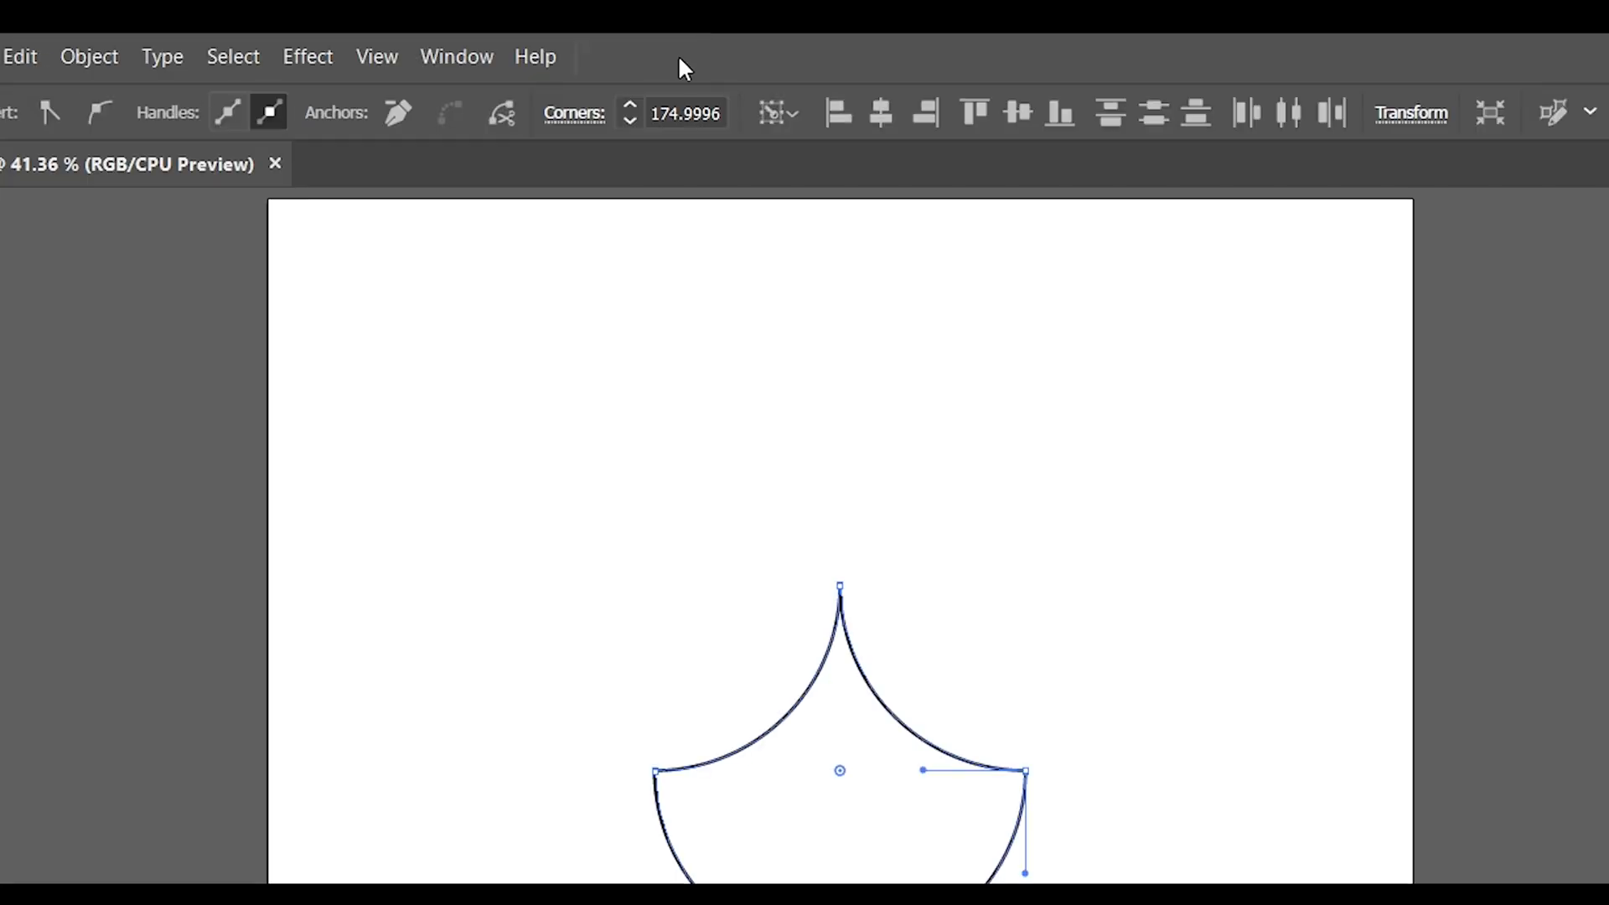
pyautogui.click(503, 113)
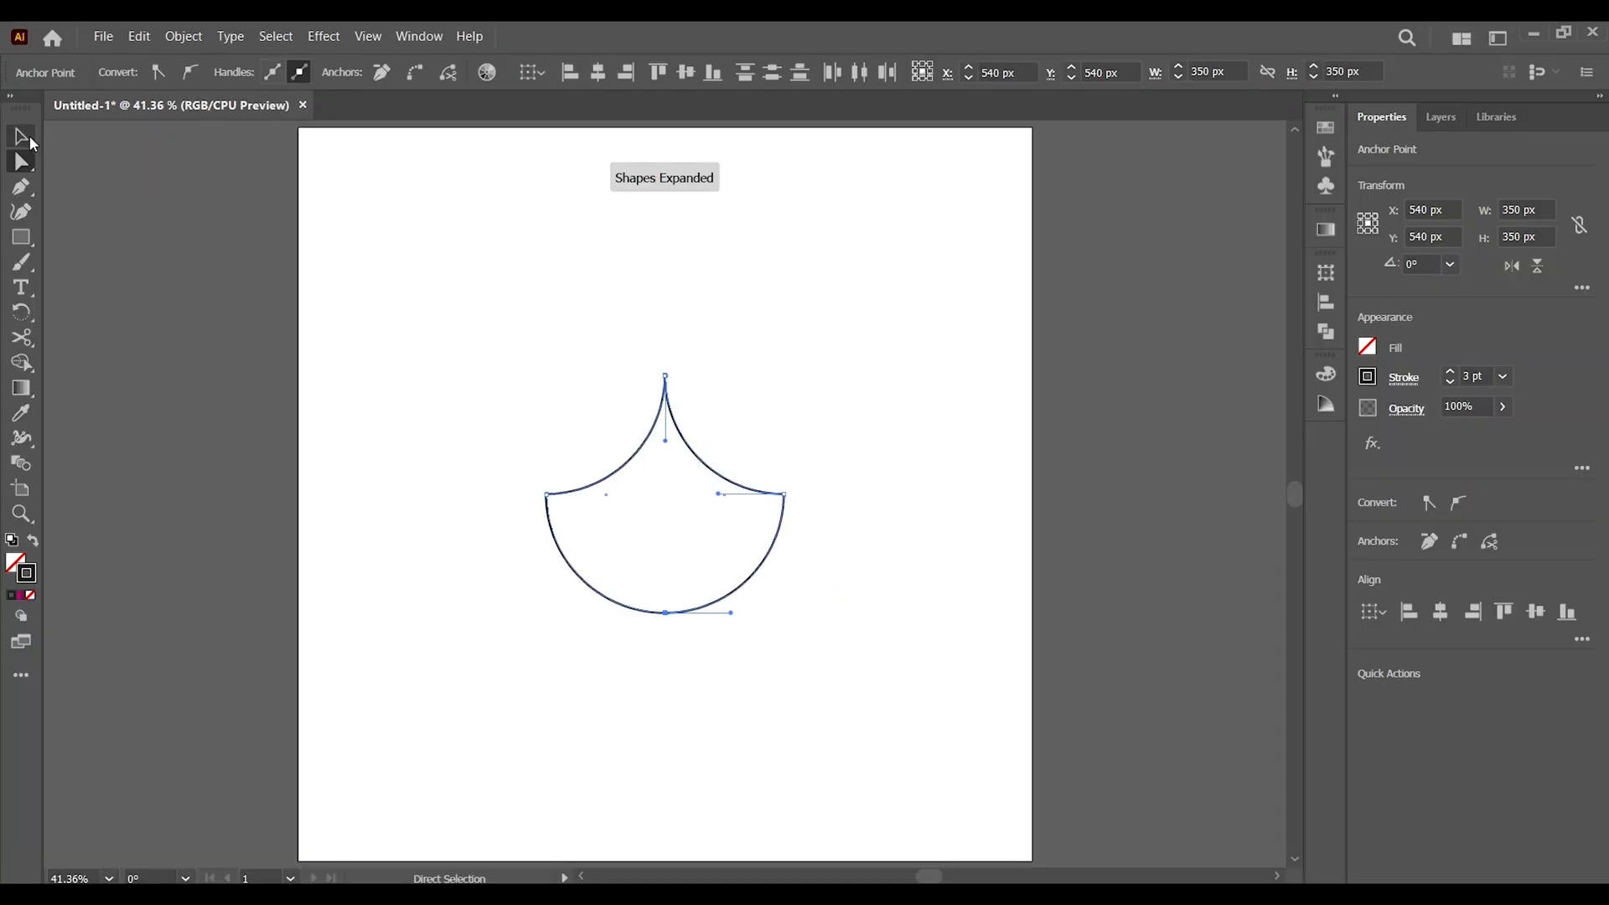
pyautogui.click(21, 135)
pyautogui.click(439, 294)
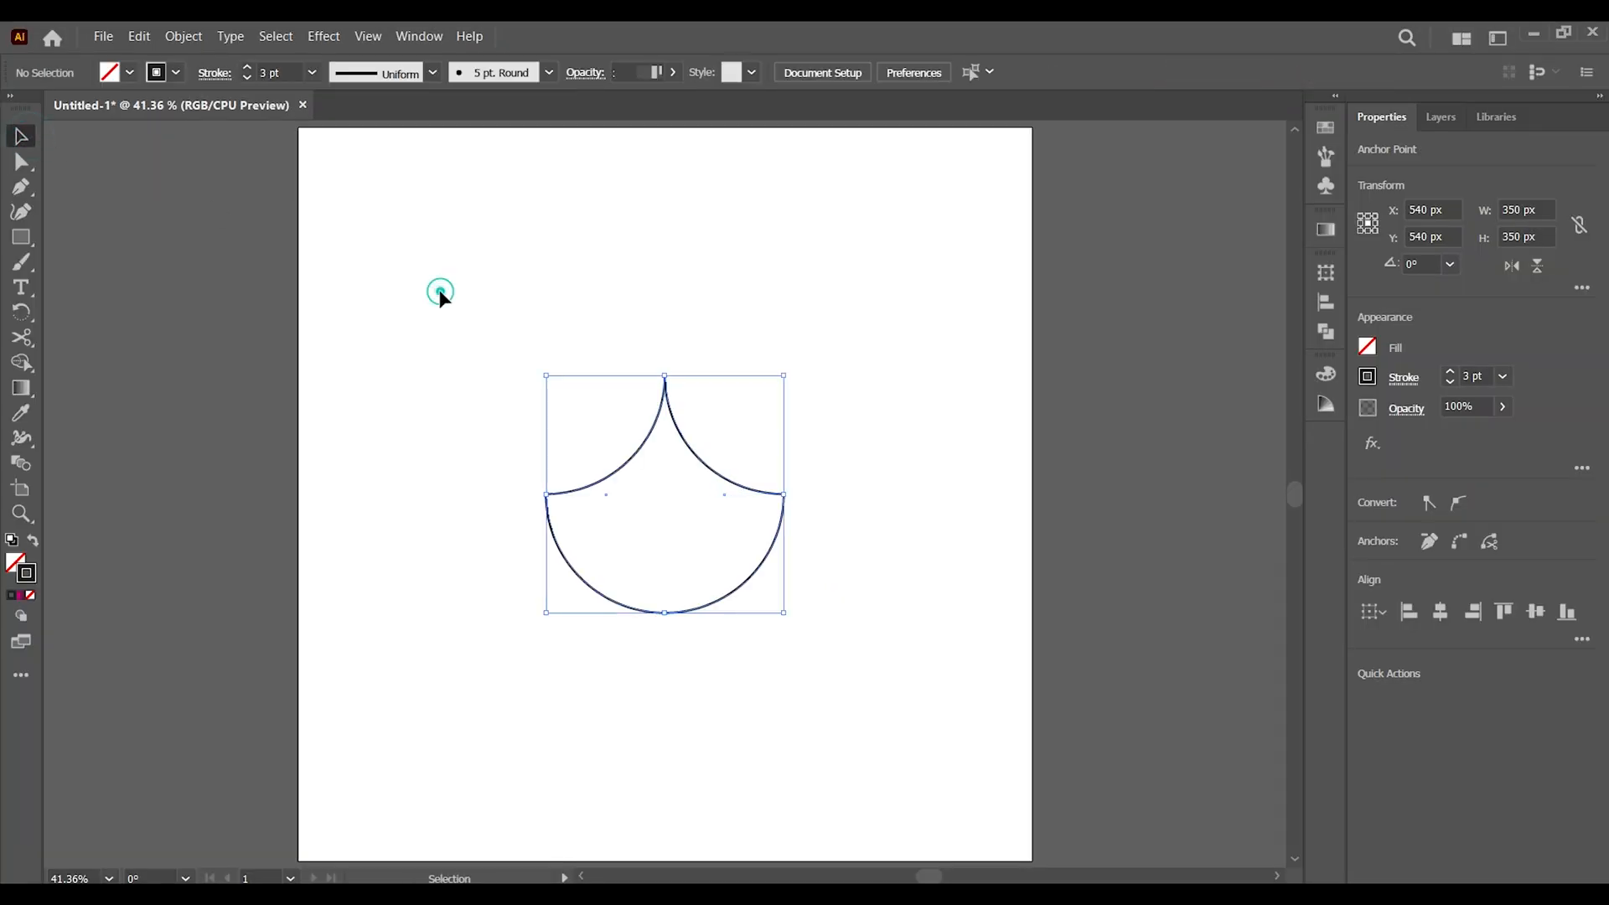
# Average the overlapping anchor points at the top tip of both halves along both axes, and deselect the paths
pyautogui.moveTo(507, 319); pyautogui.dragTo(930, 647)
pyautogui.click(21, 161)
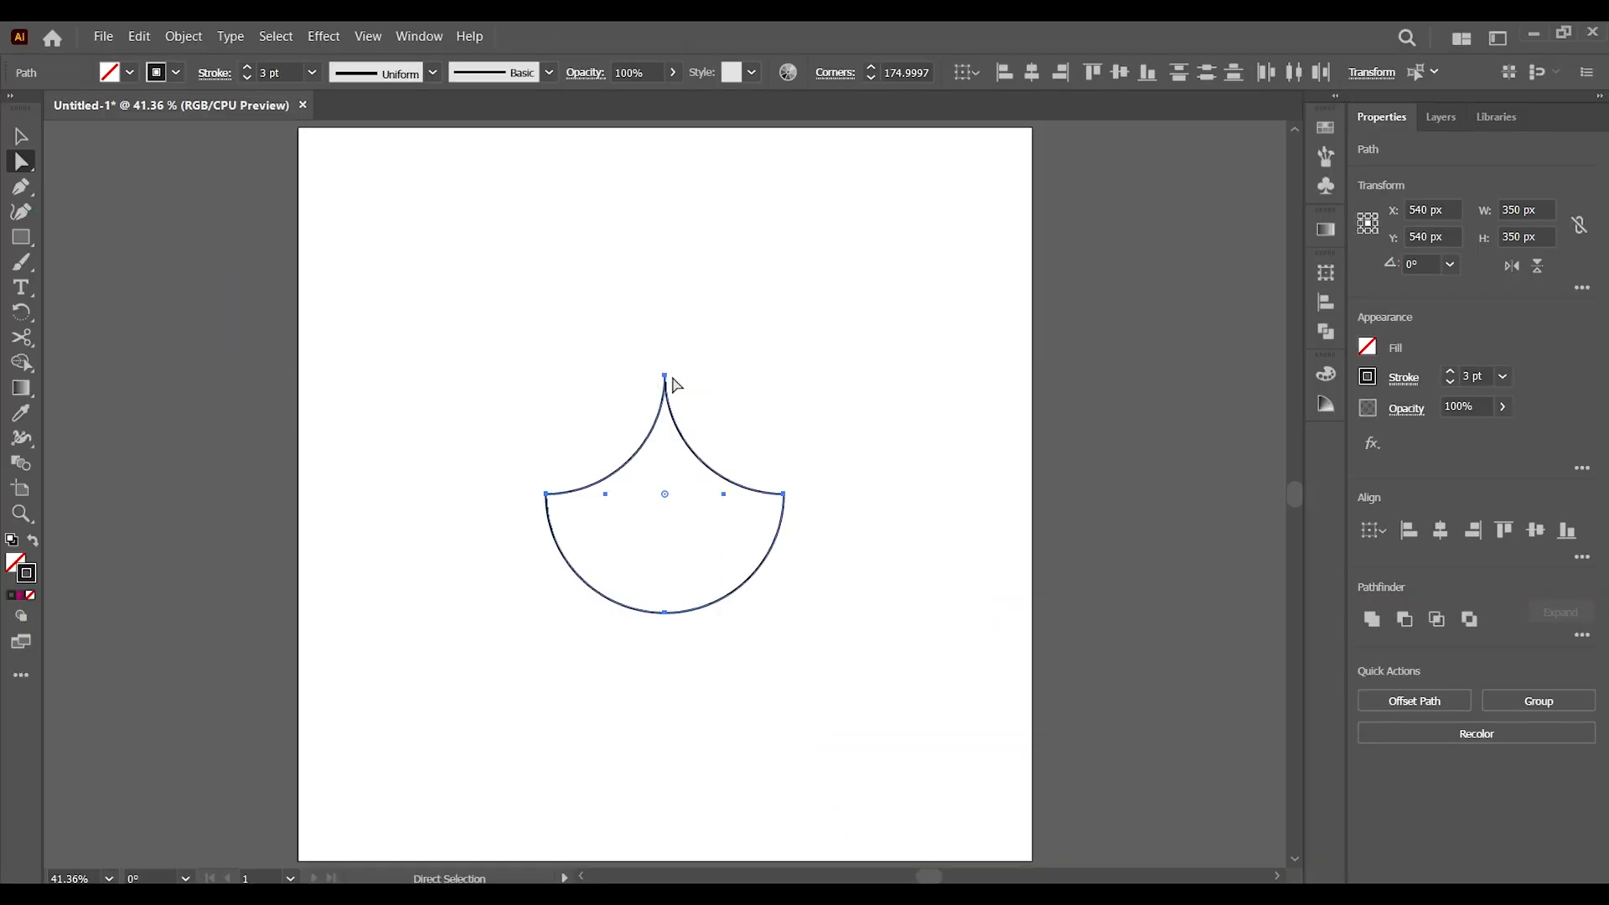
pyautogui.click(666, 378)
pyautogui.click(708, 350)
pyautogui.click(667, 380)
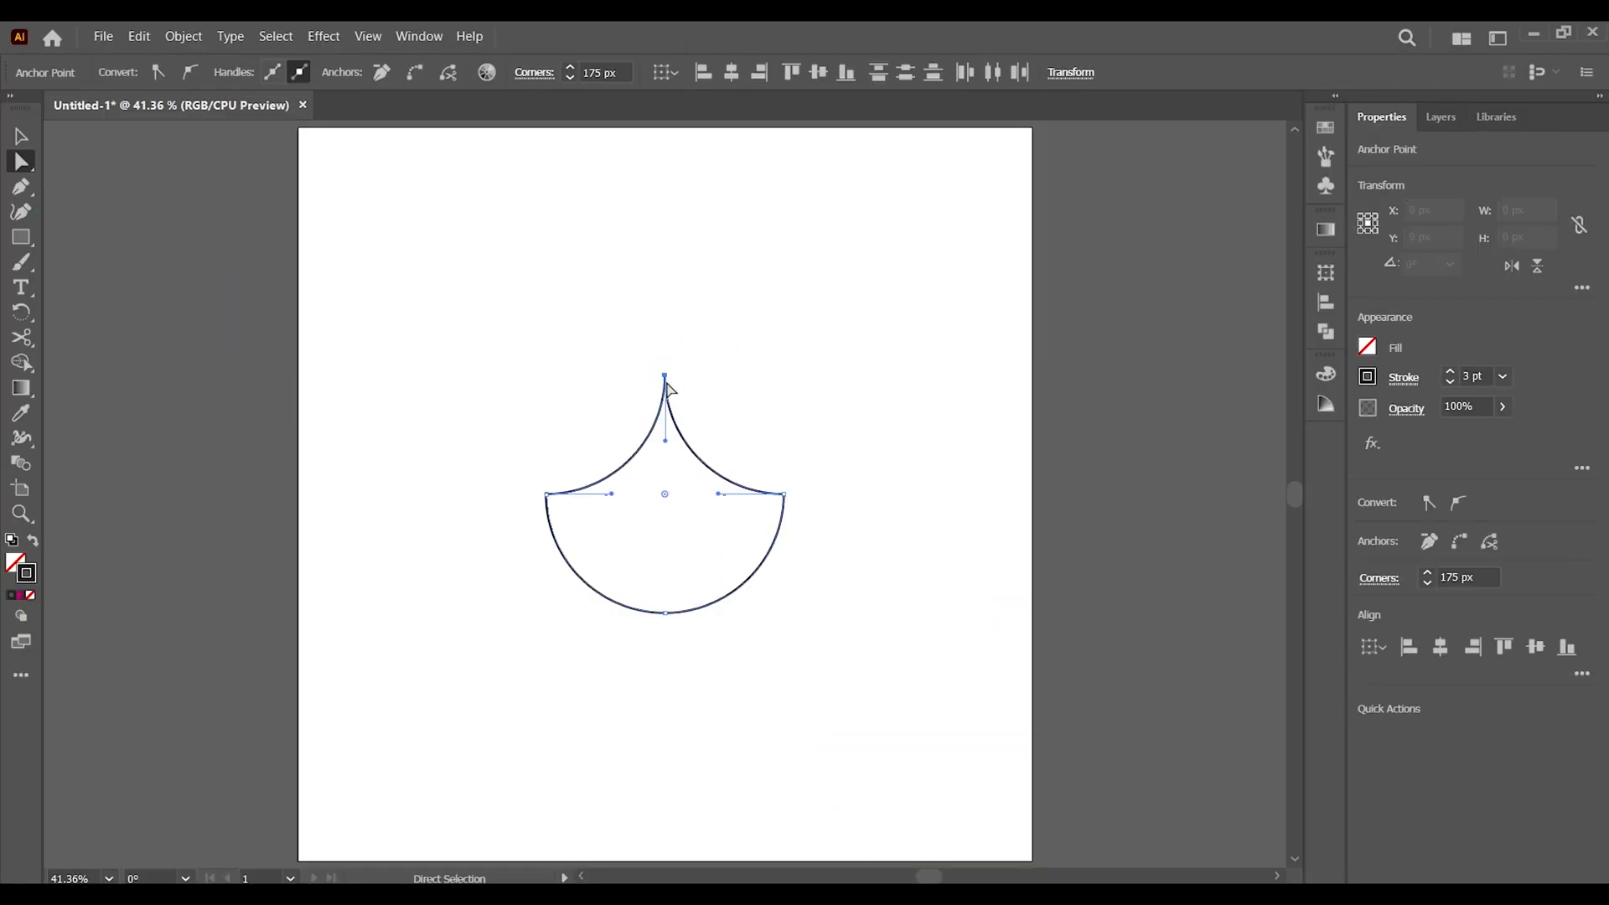
pyautogui.rightClick(666, 379)
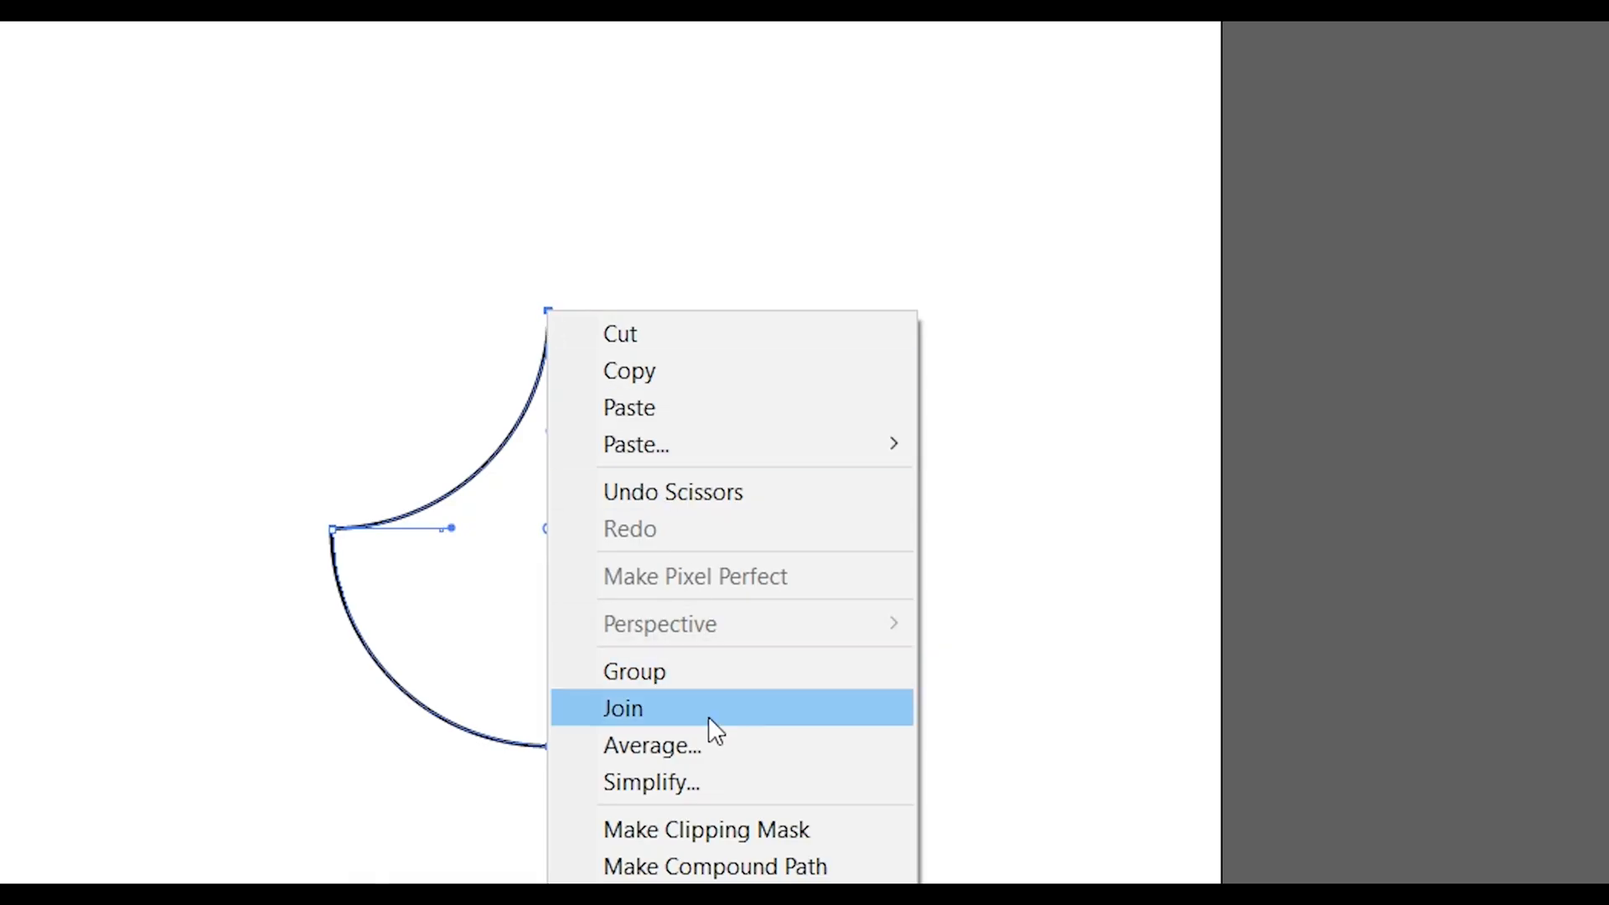
pyautogui.click(707, 753)
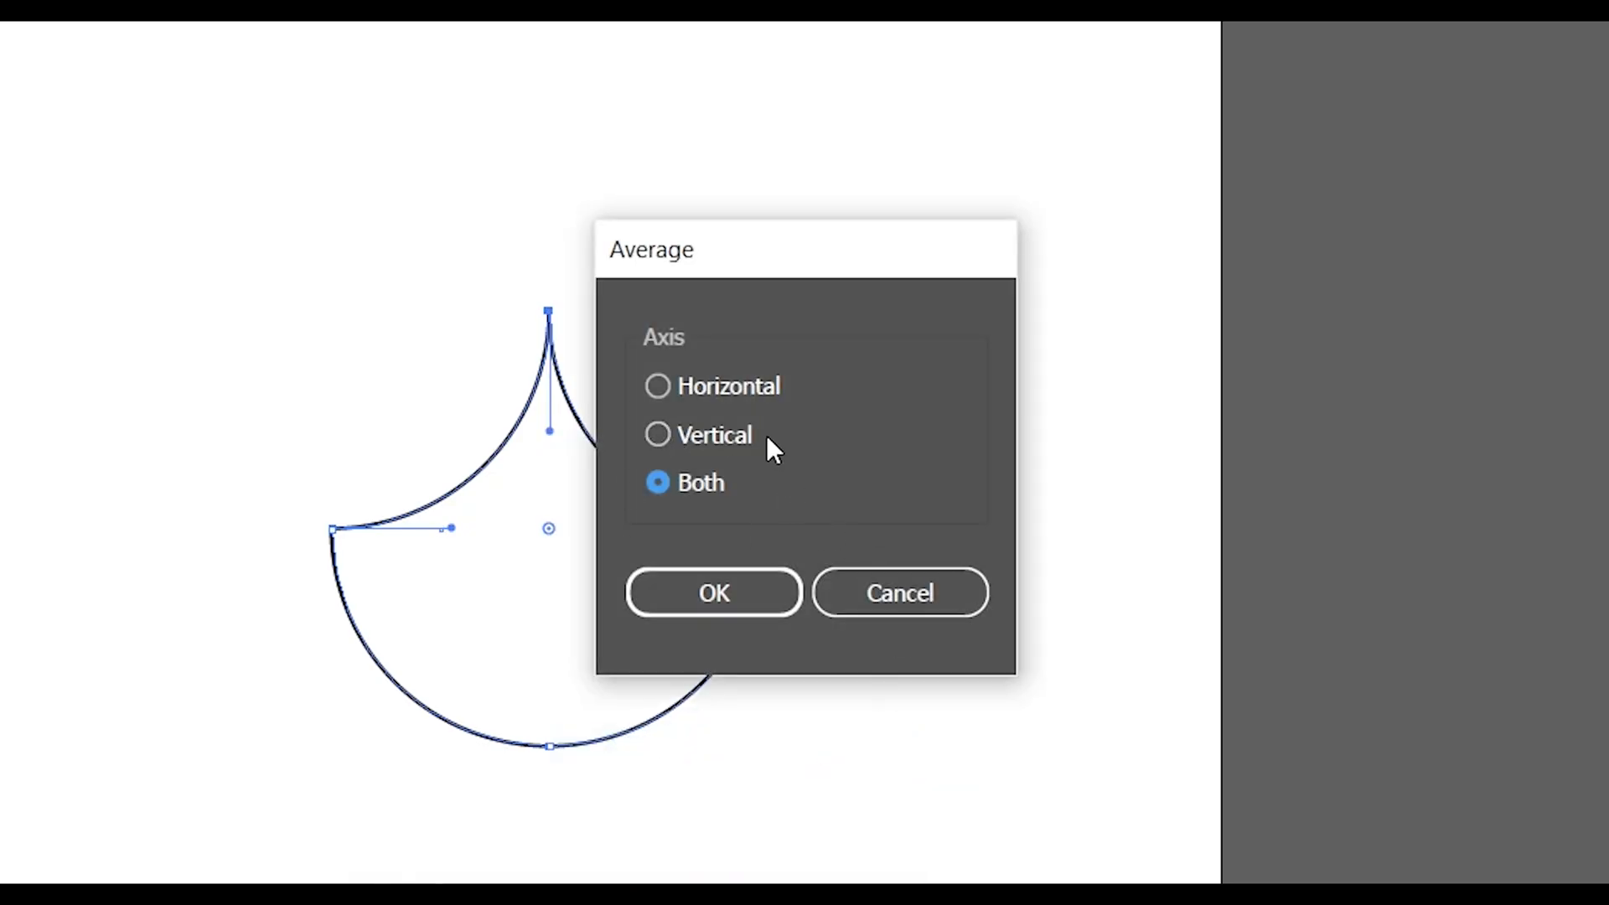
pyautogui.click(709, 591)
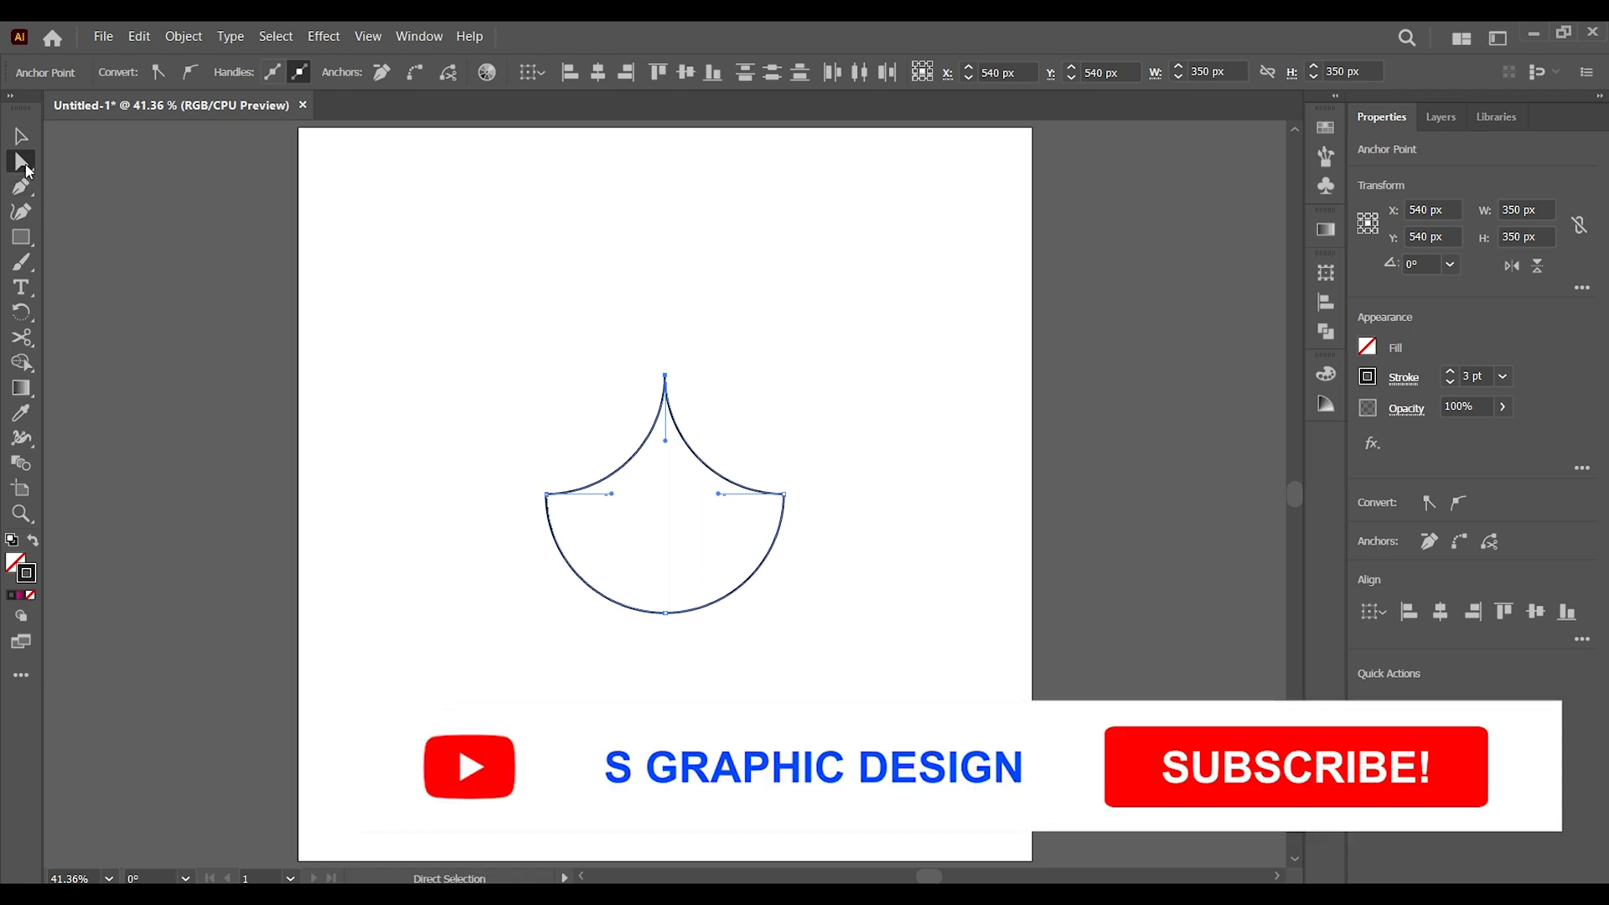
pyautogui.click(21, 137)
pyautogui.click(363, 240)
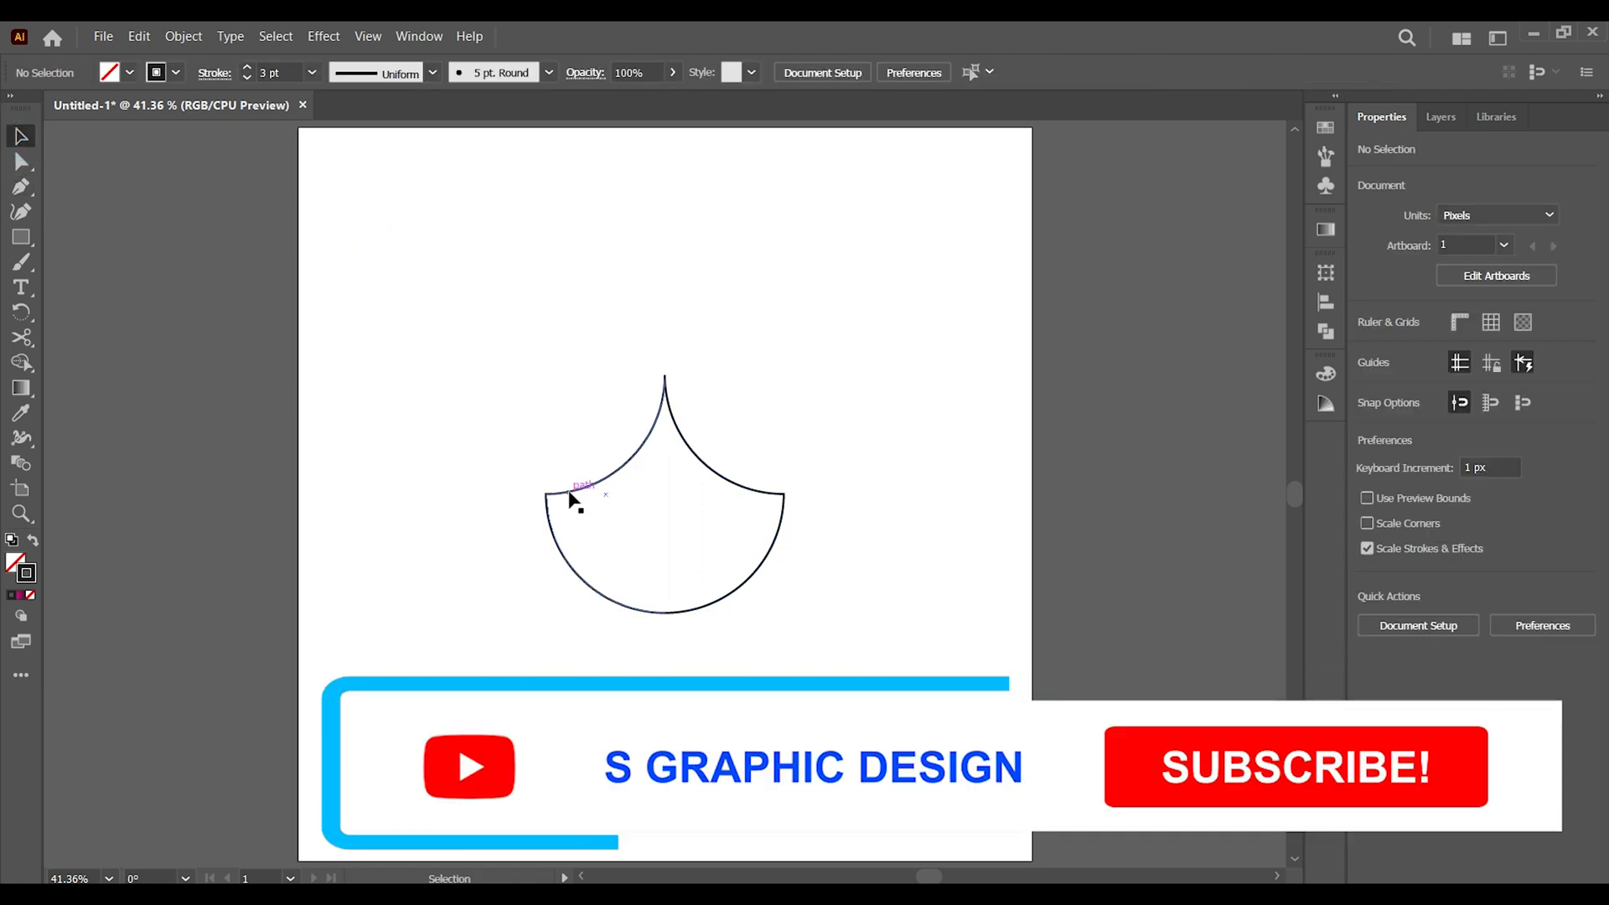
# Move the left half away from the right half to test the cut, and undo the move
pyautogui.click(570, 495)
pyautogui.moveTo(570, 494); pyautogui.dragTo(518, 488)
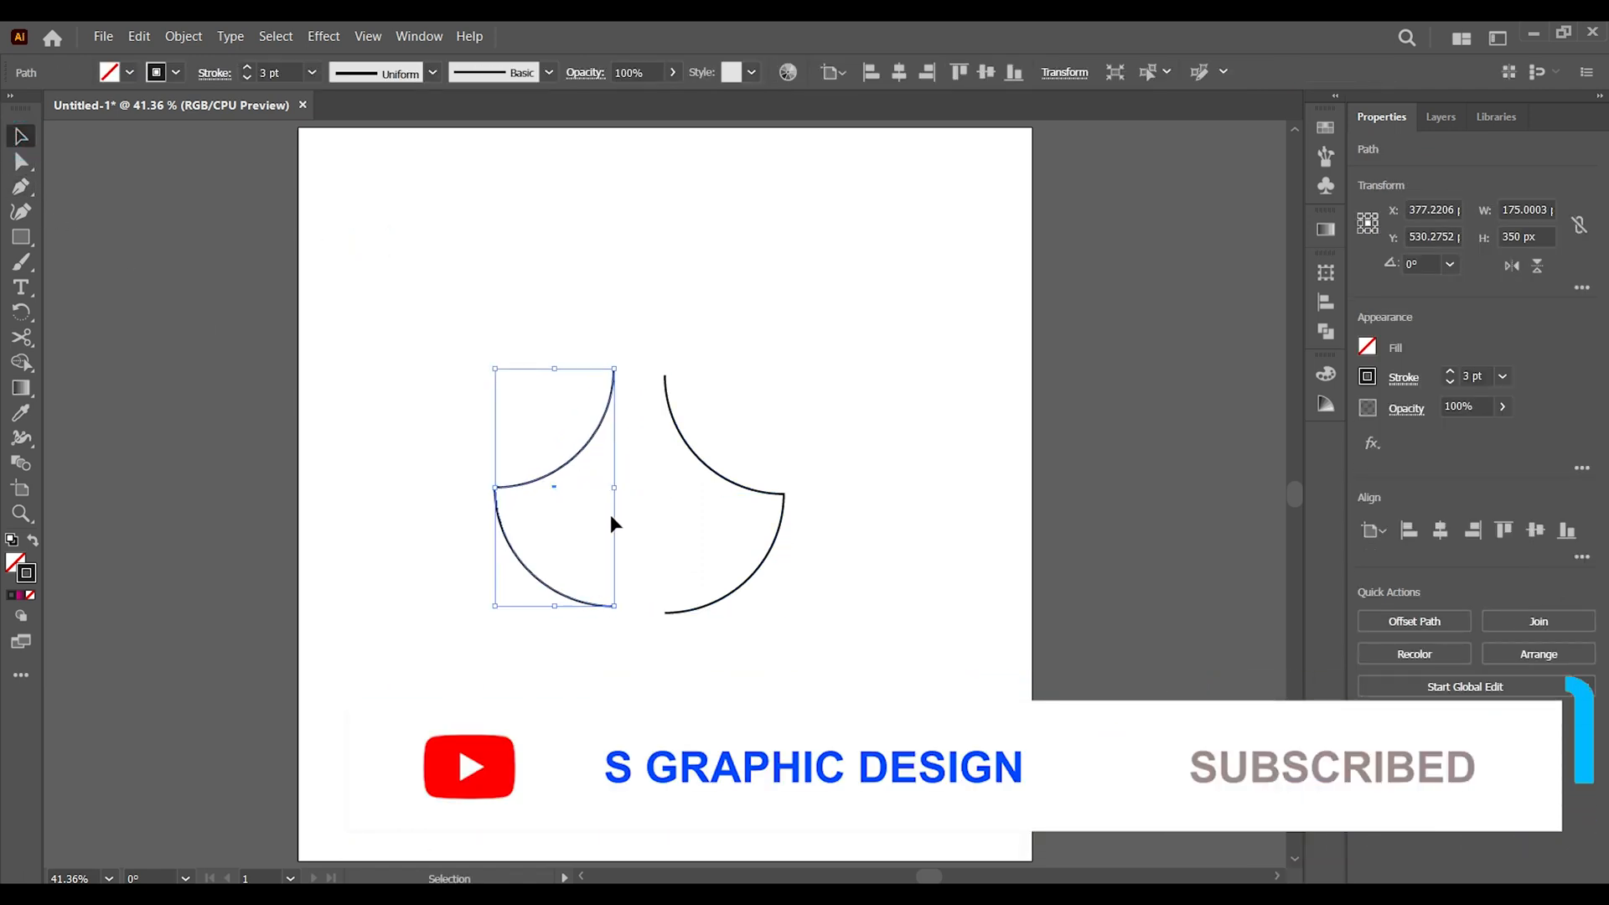
pyautogui.click(893, 460)
pyautogui.hotkey('ctrl', 'z')
pyautogui.click(897, 455)
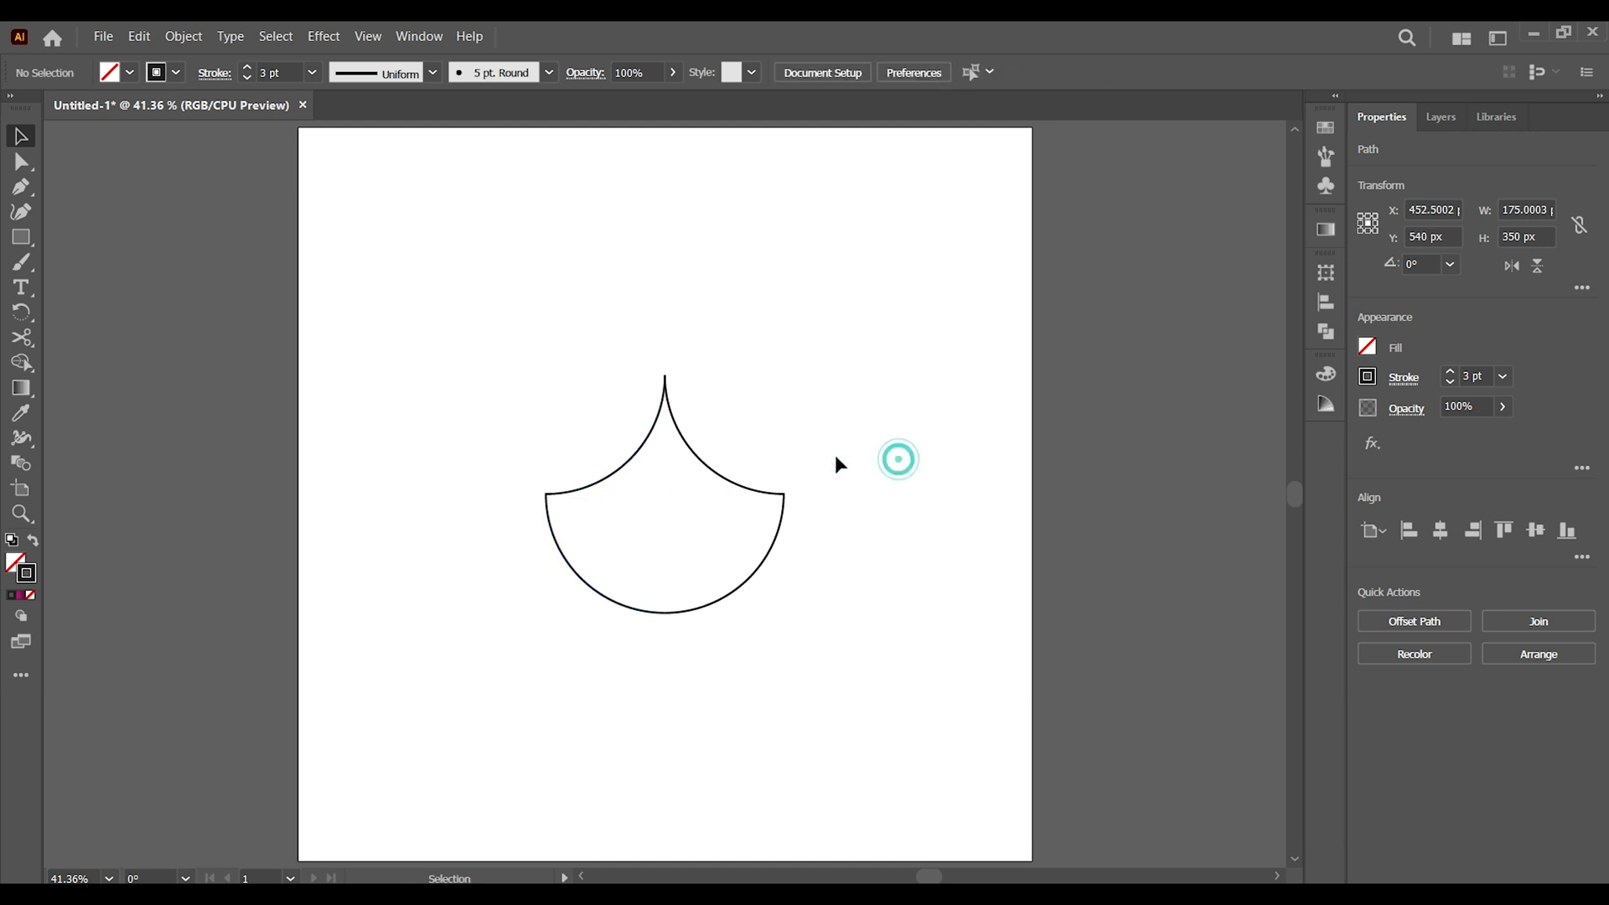
# Group the two halves of the shape and copy the group
pyautogui.moveTo(413, 287); pyautogui.dragTo(897, 685)
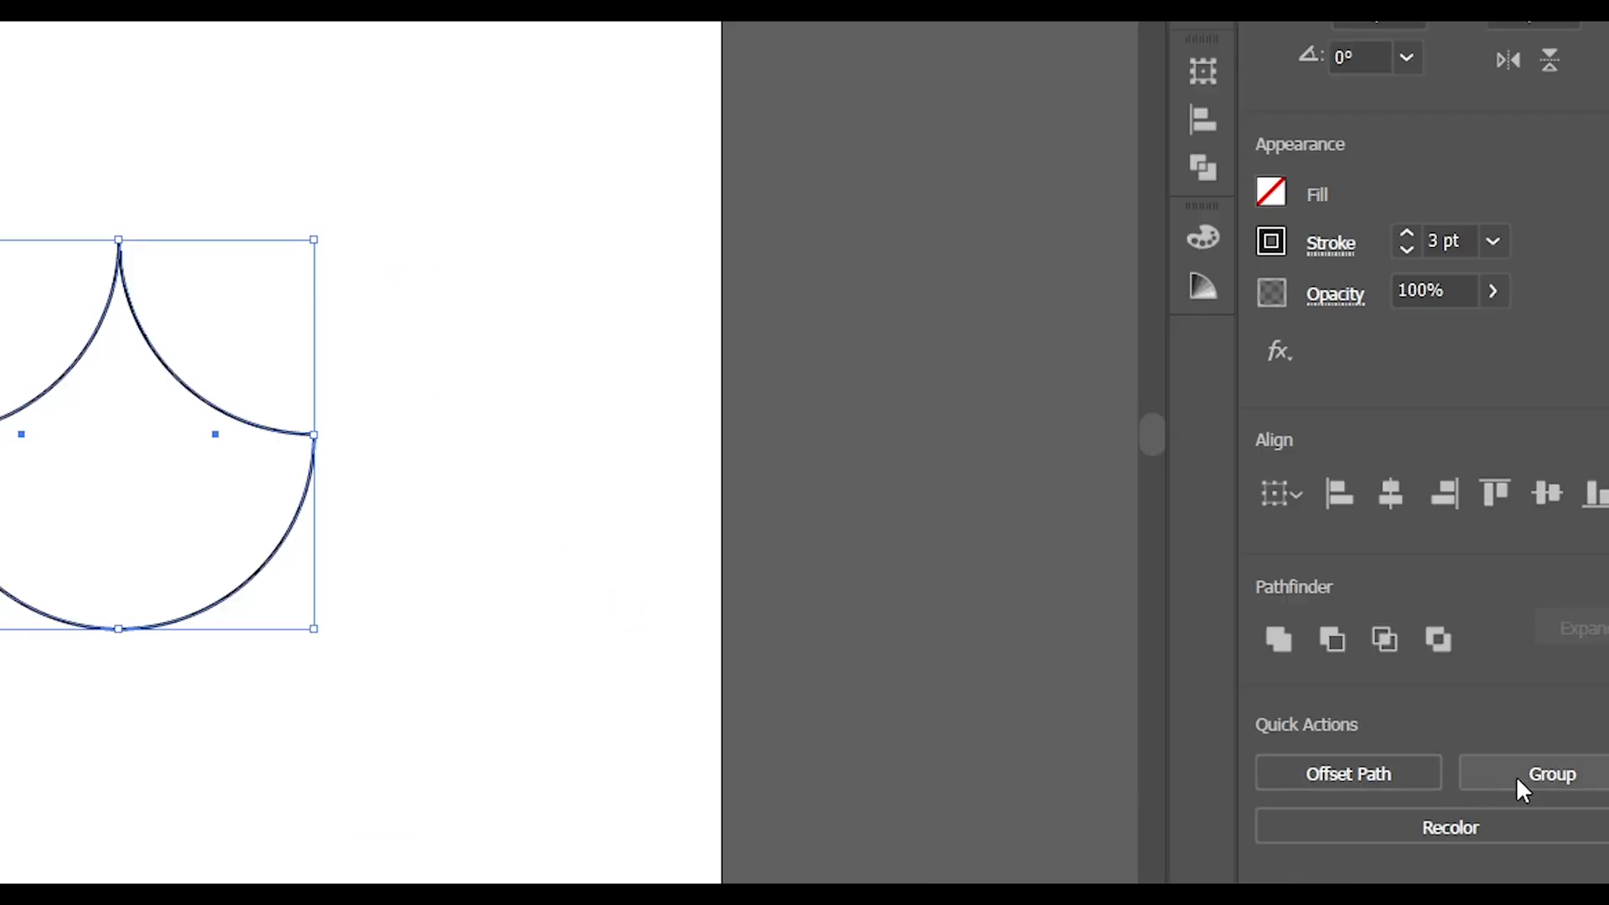
pyautogui.click(1516, 702)
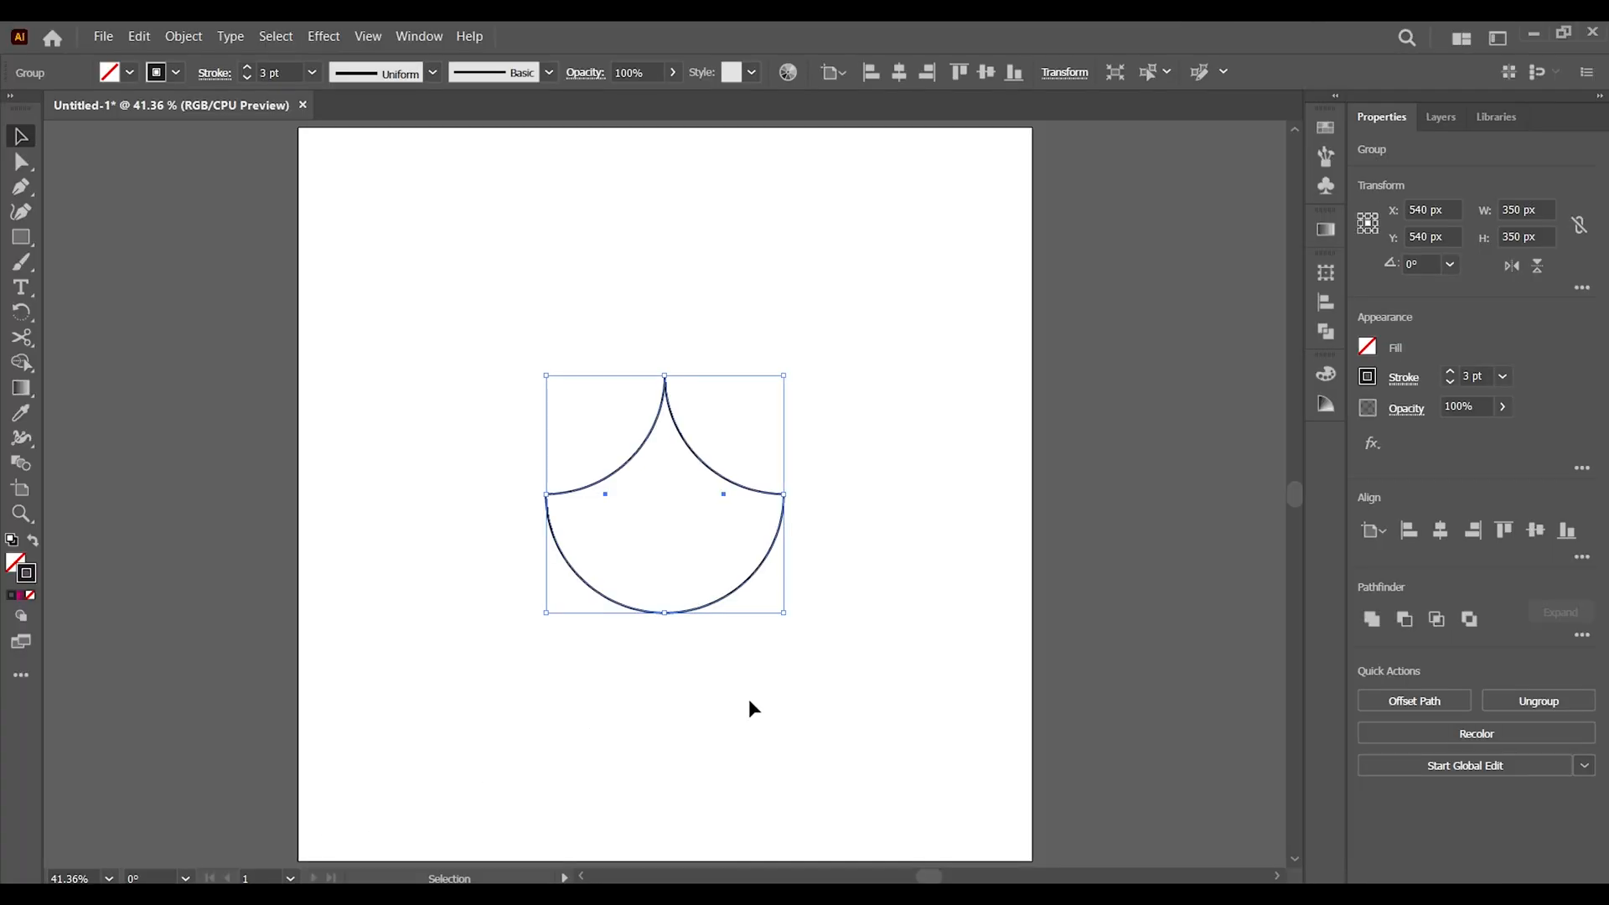
pyautogui.click(138, 37)
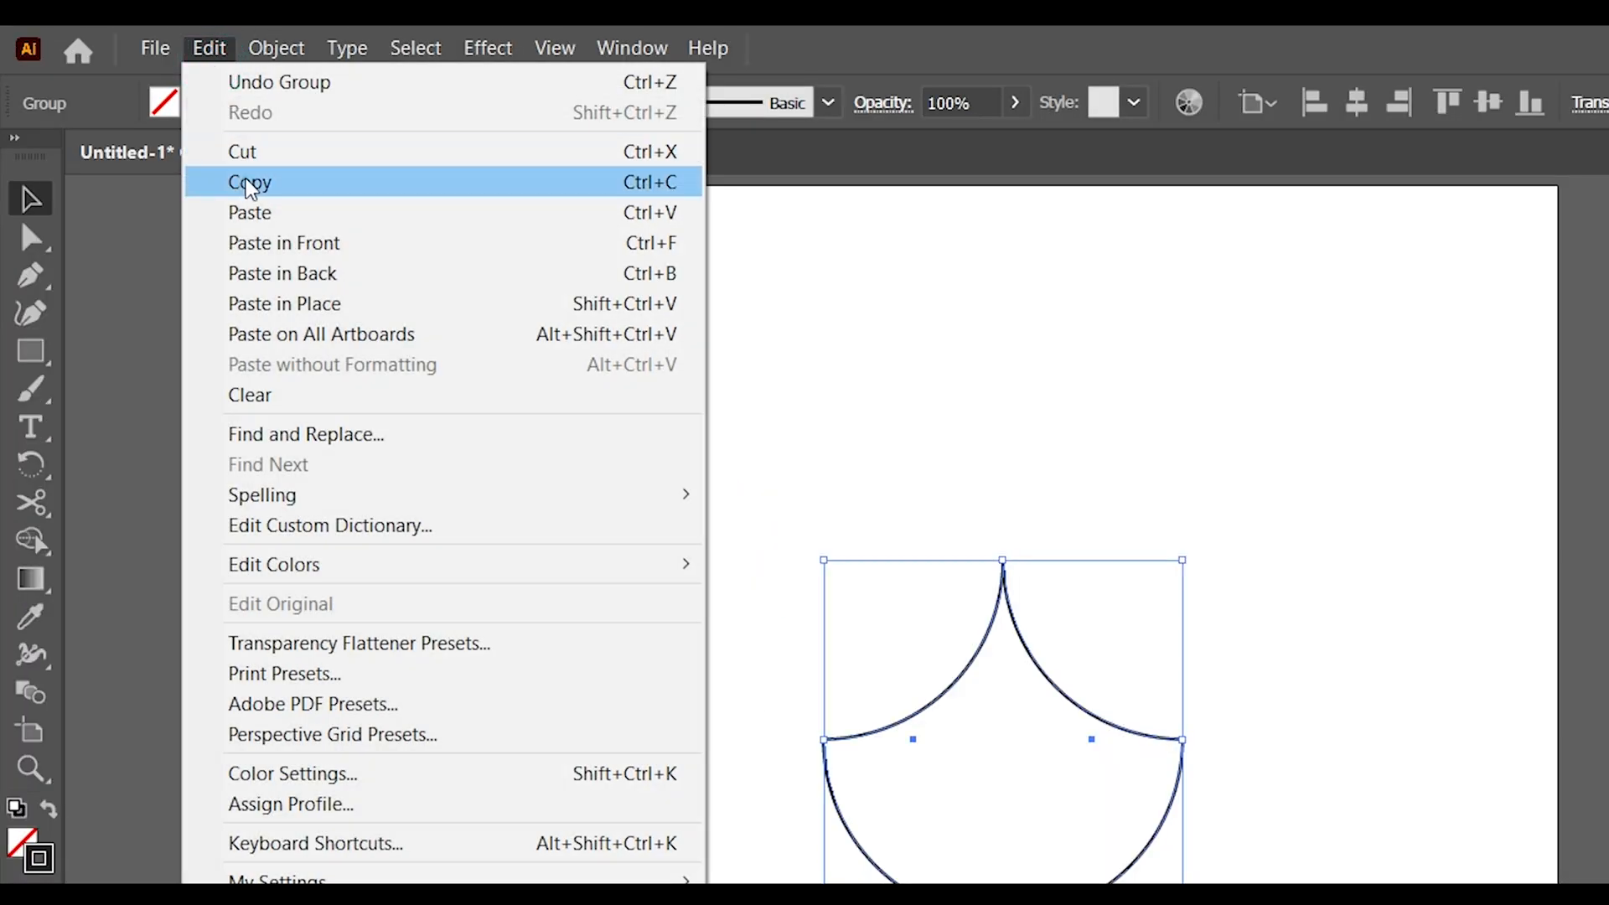
pyautogui.click(249, 186)
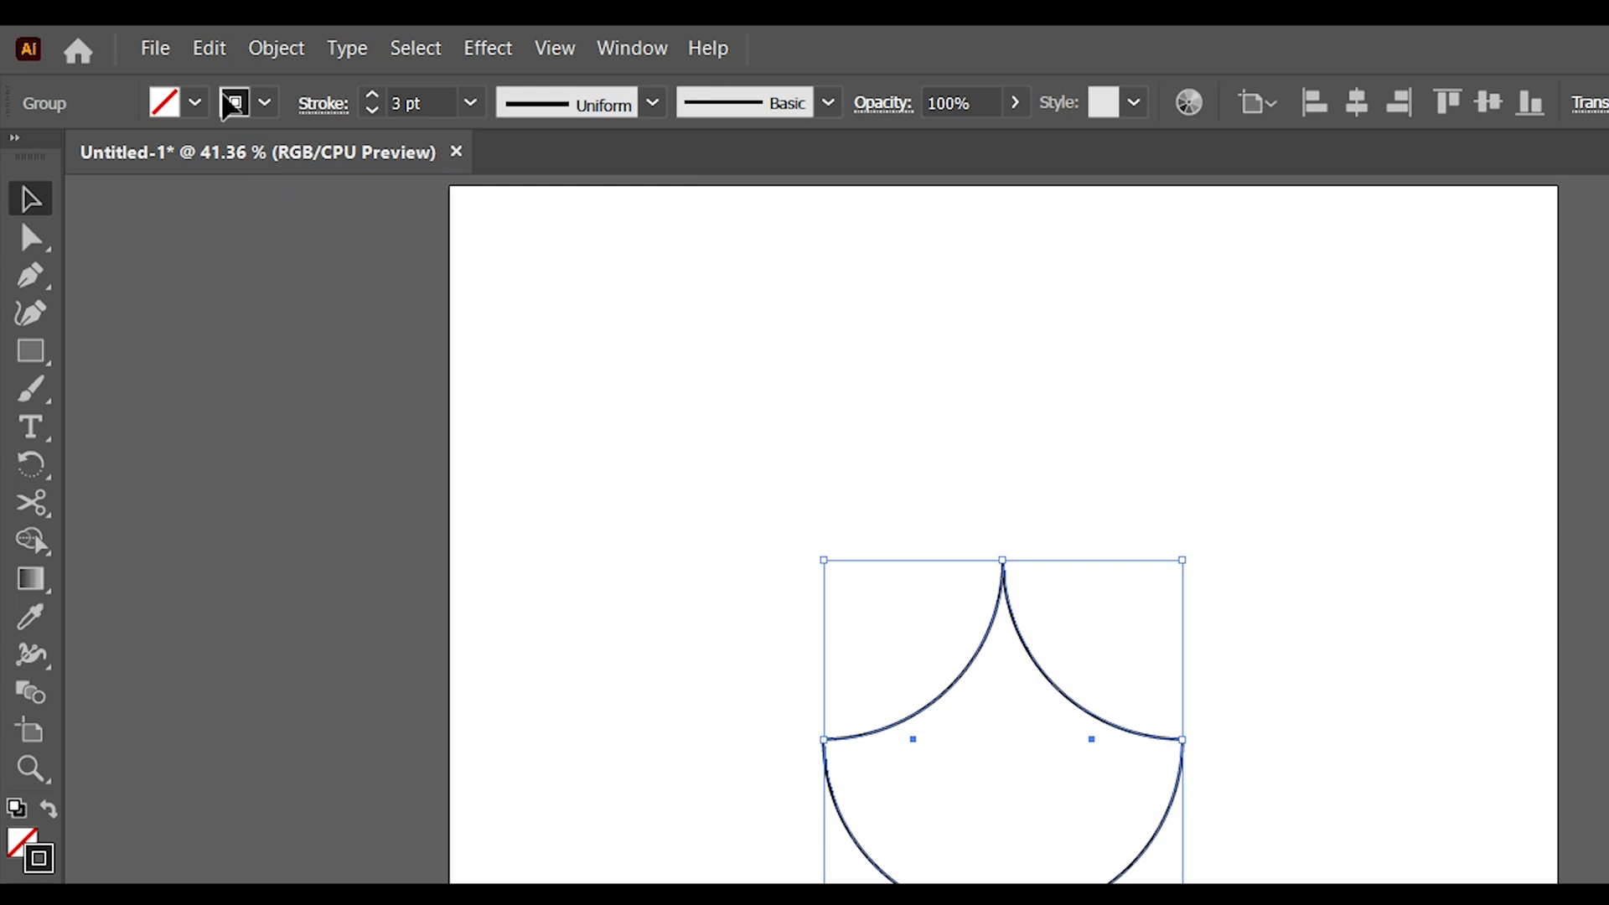
# Paste a copy of the group in place and scale it down toward its upper right corner to about 42 px
pyautogui.click(210, 48)
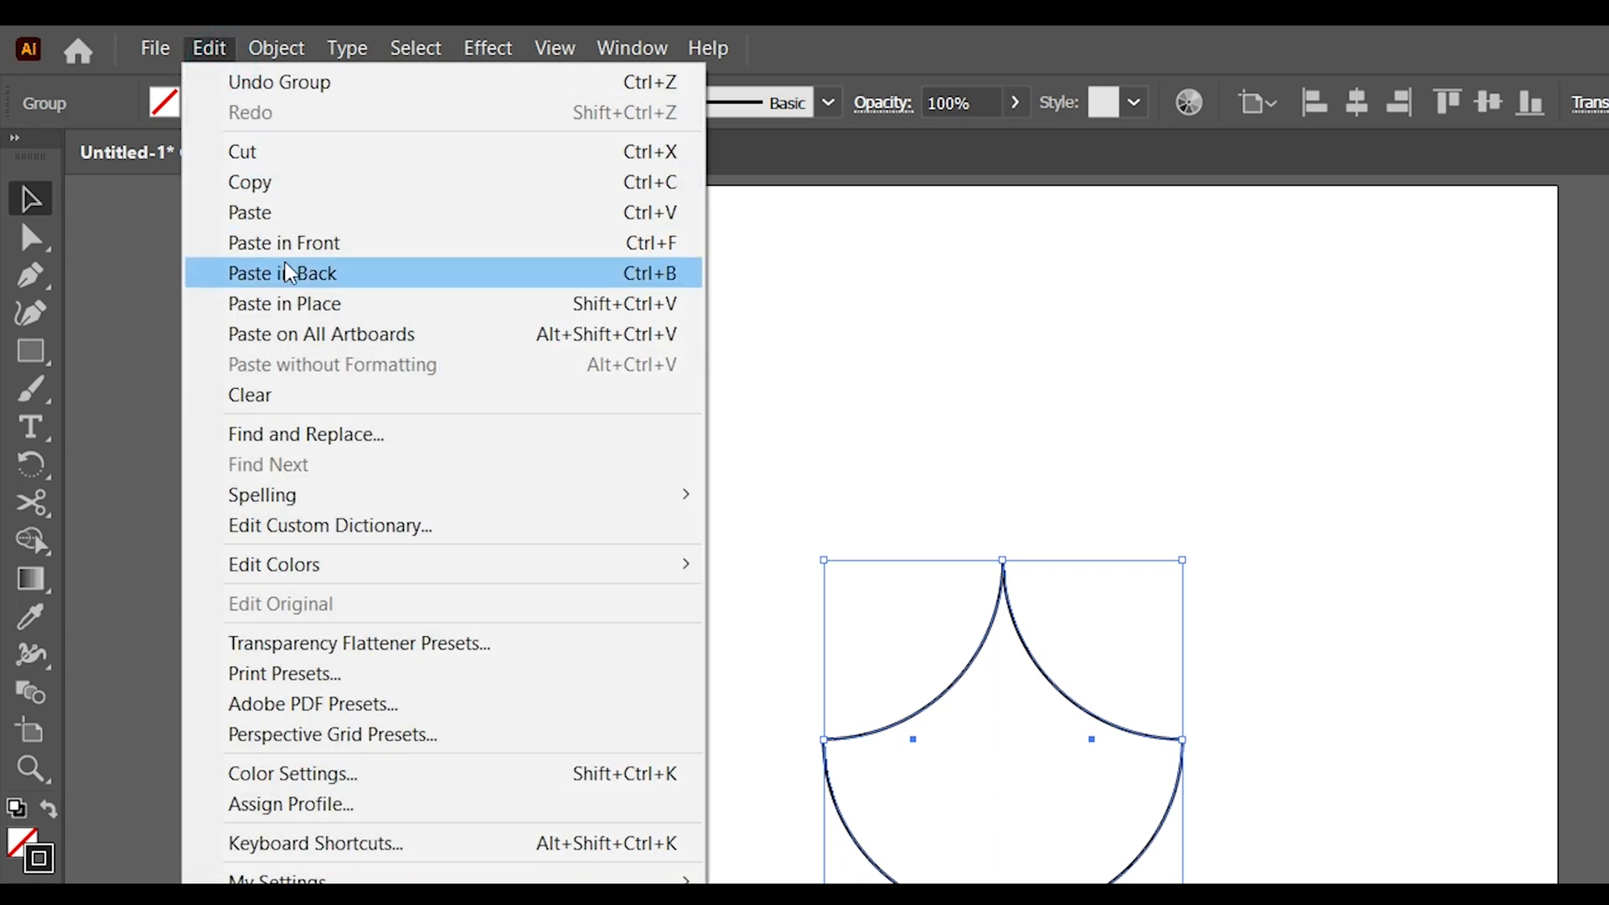
pyautogui.click(284, 243)
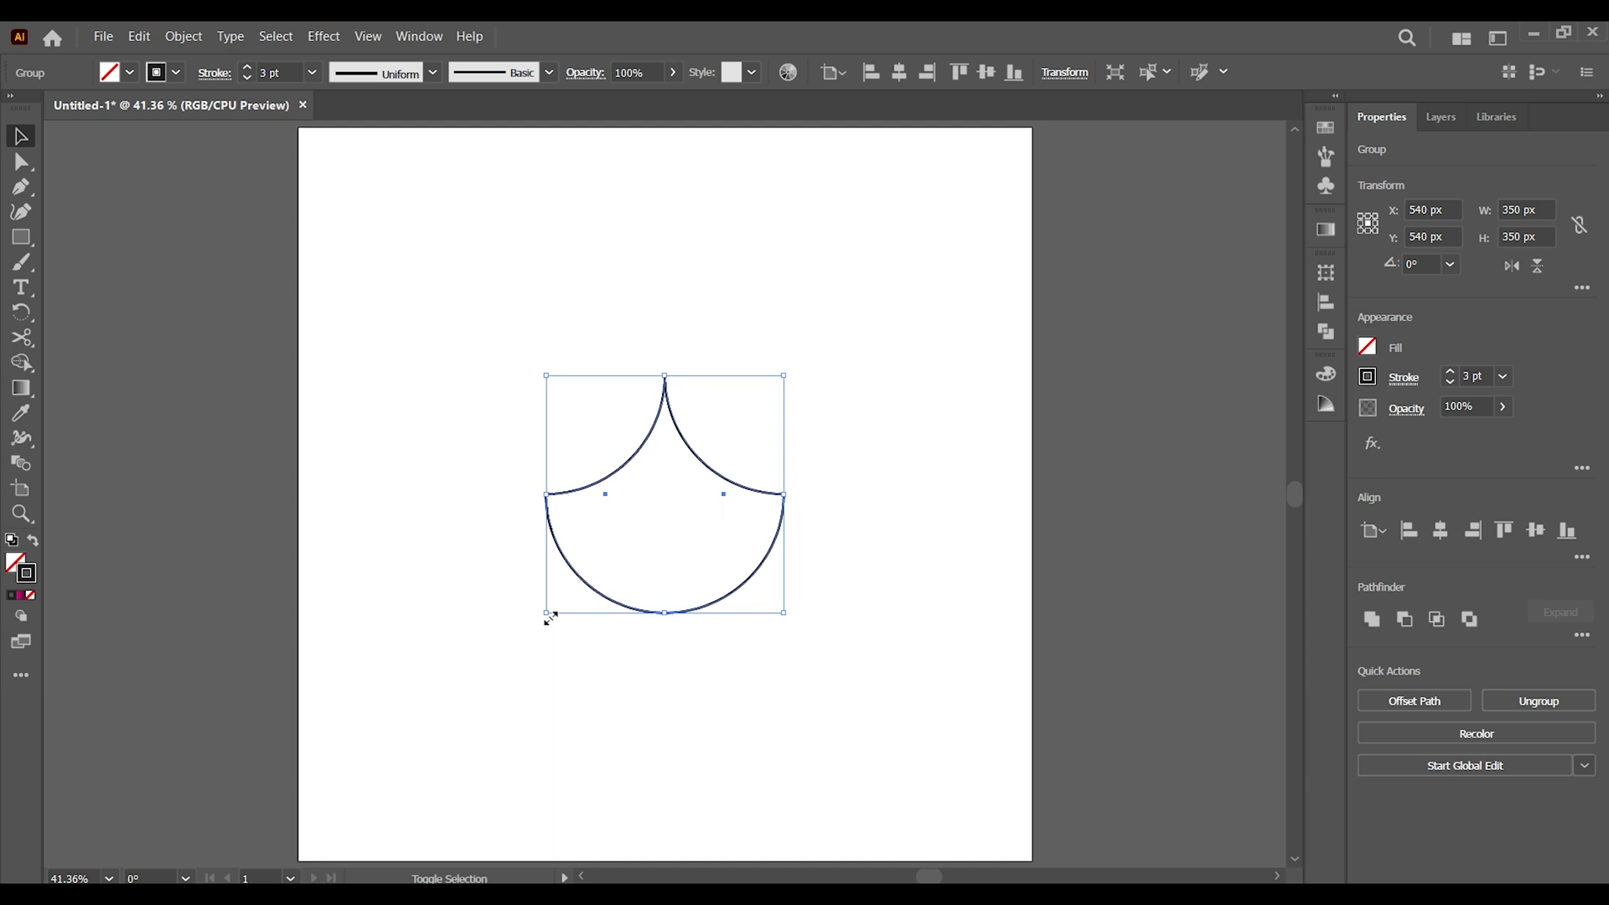
pyautogui.moveTo(550, 618)
pyautogui.mouseDown()
pyautogui.moveTo(611, 443)
pyautogui.moveTo(655, 396)
pyautogui.moveTo(653, 411)
pyautogui.mouseUp()
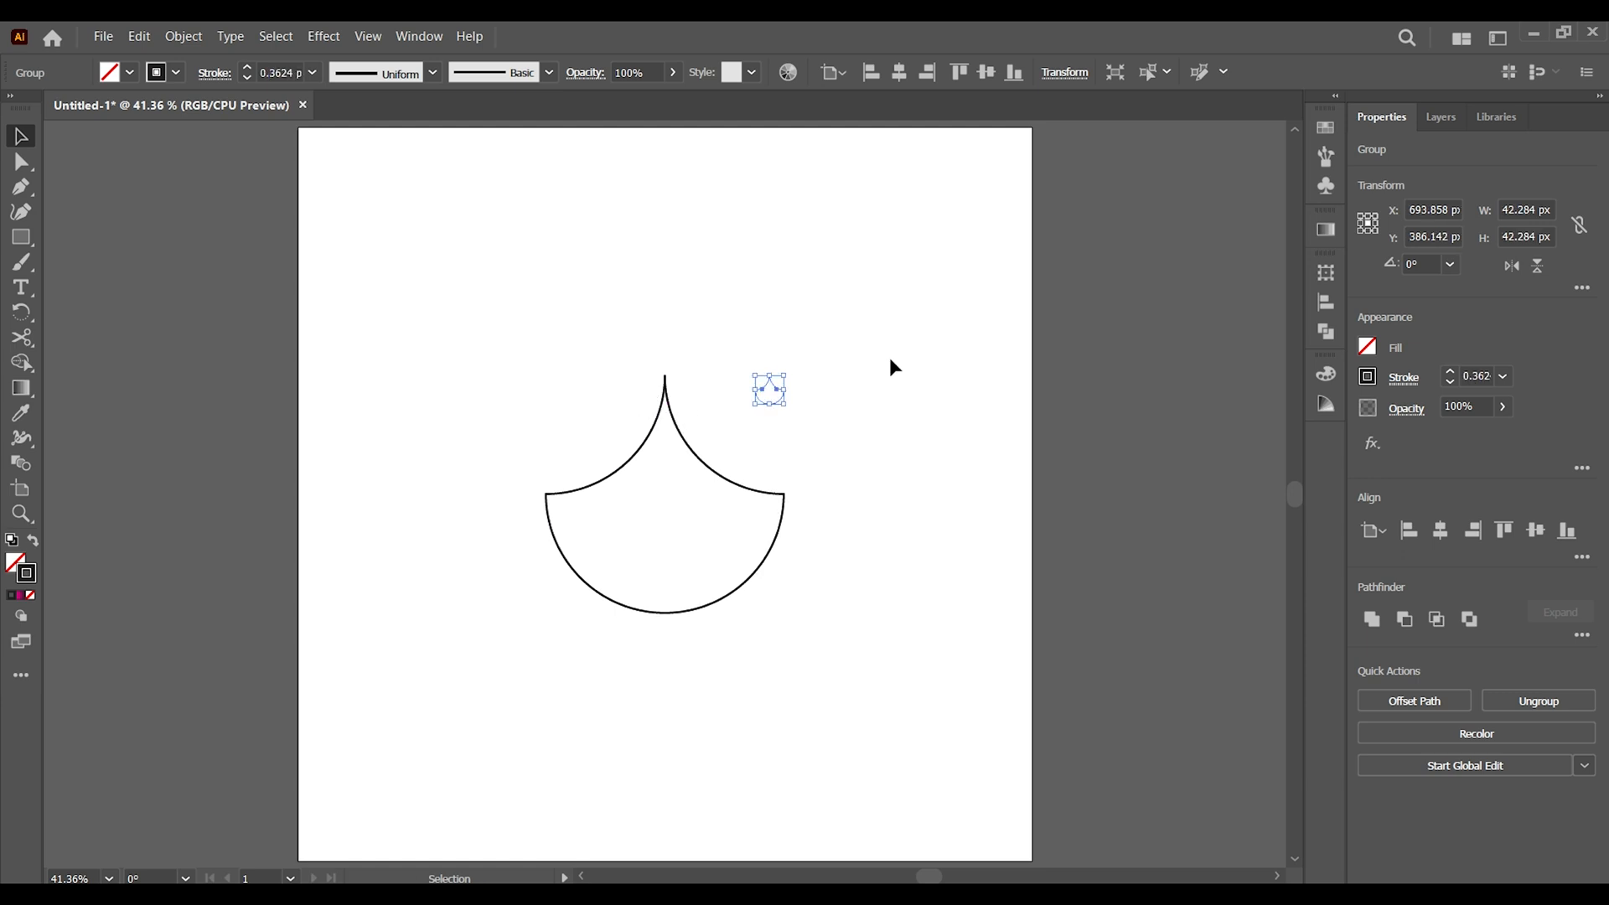
# Centre the small and large groups horizontally on each other, test a bottom alignment and undo it, and deselect
pyautogui.moveTo(894, 348); pyautogui.dragTo(446, 624)
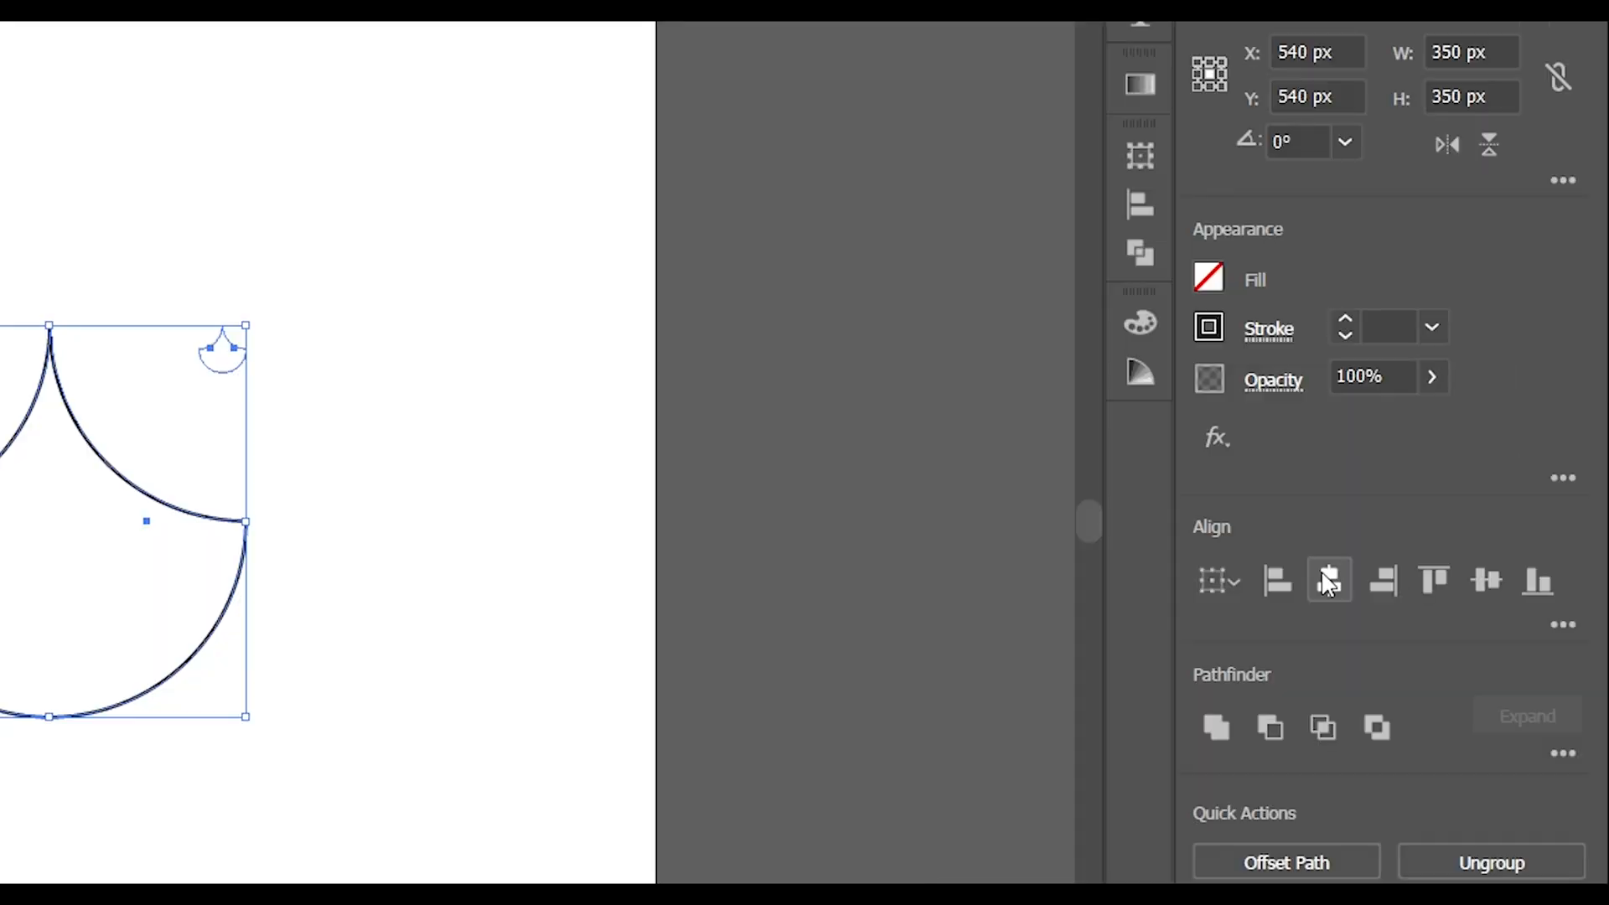
pyautogui.click(1440, 529)
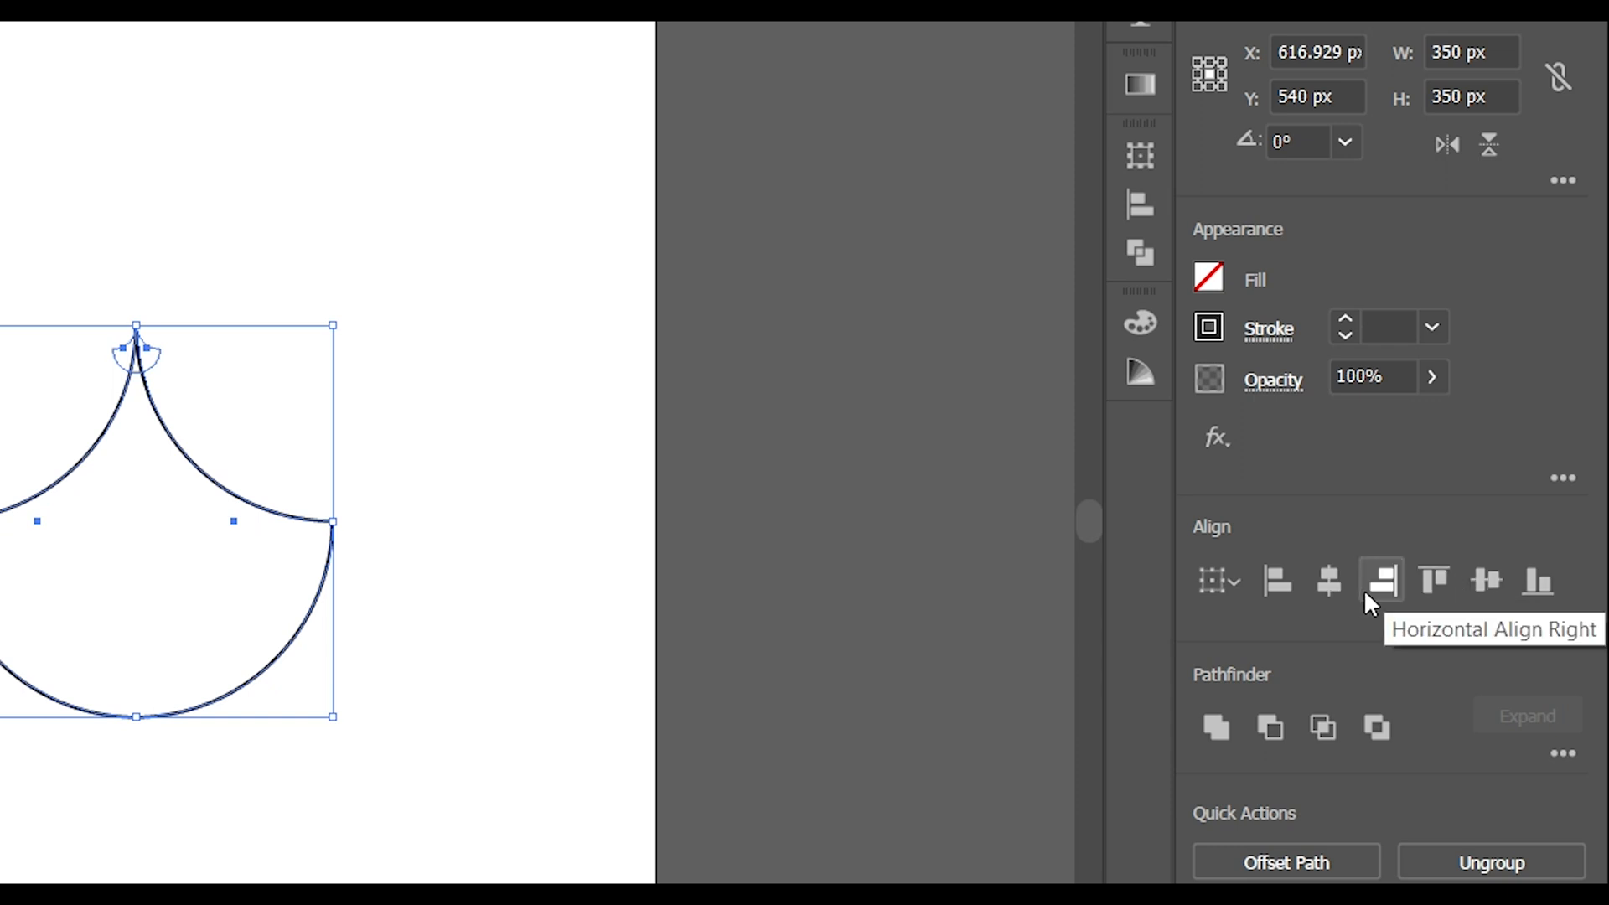
pyautogui.click(1529, 590)
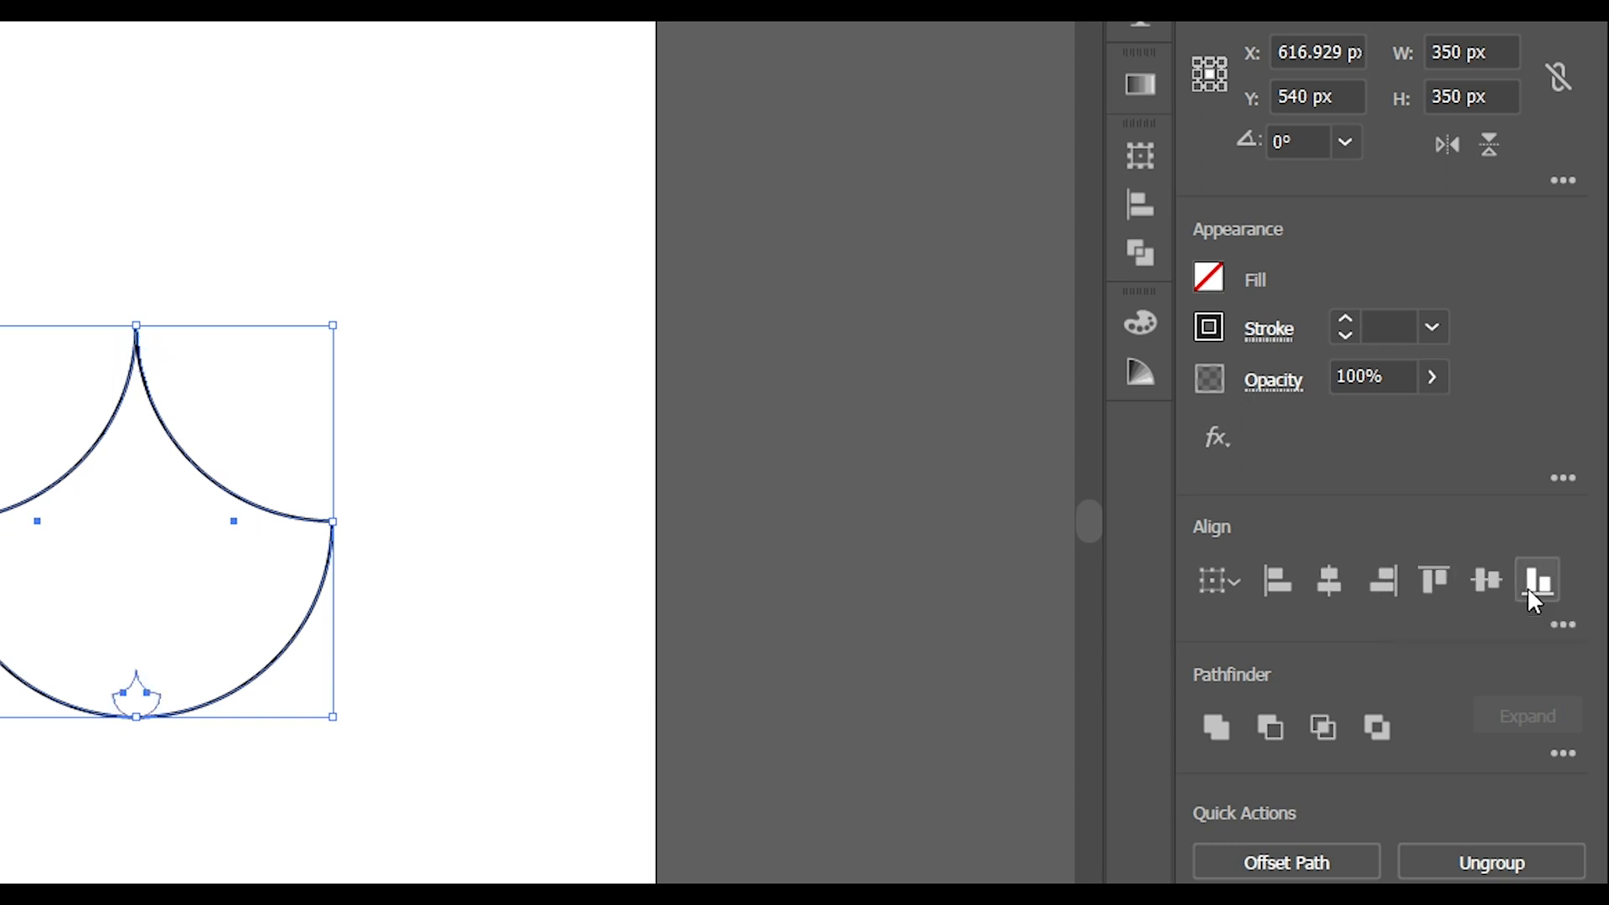
pyautogui.hotkey('ctrl', 'z')
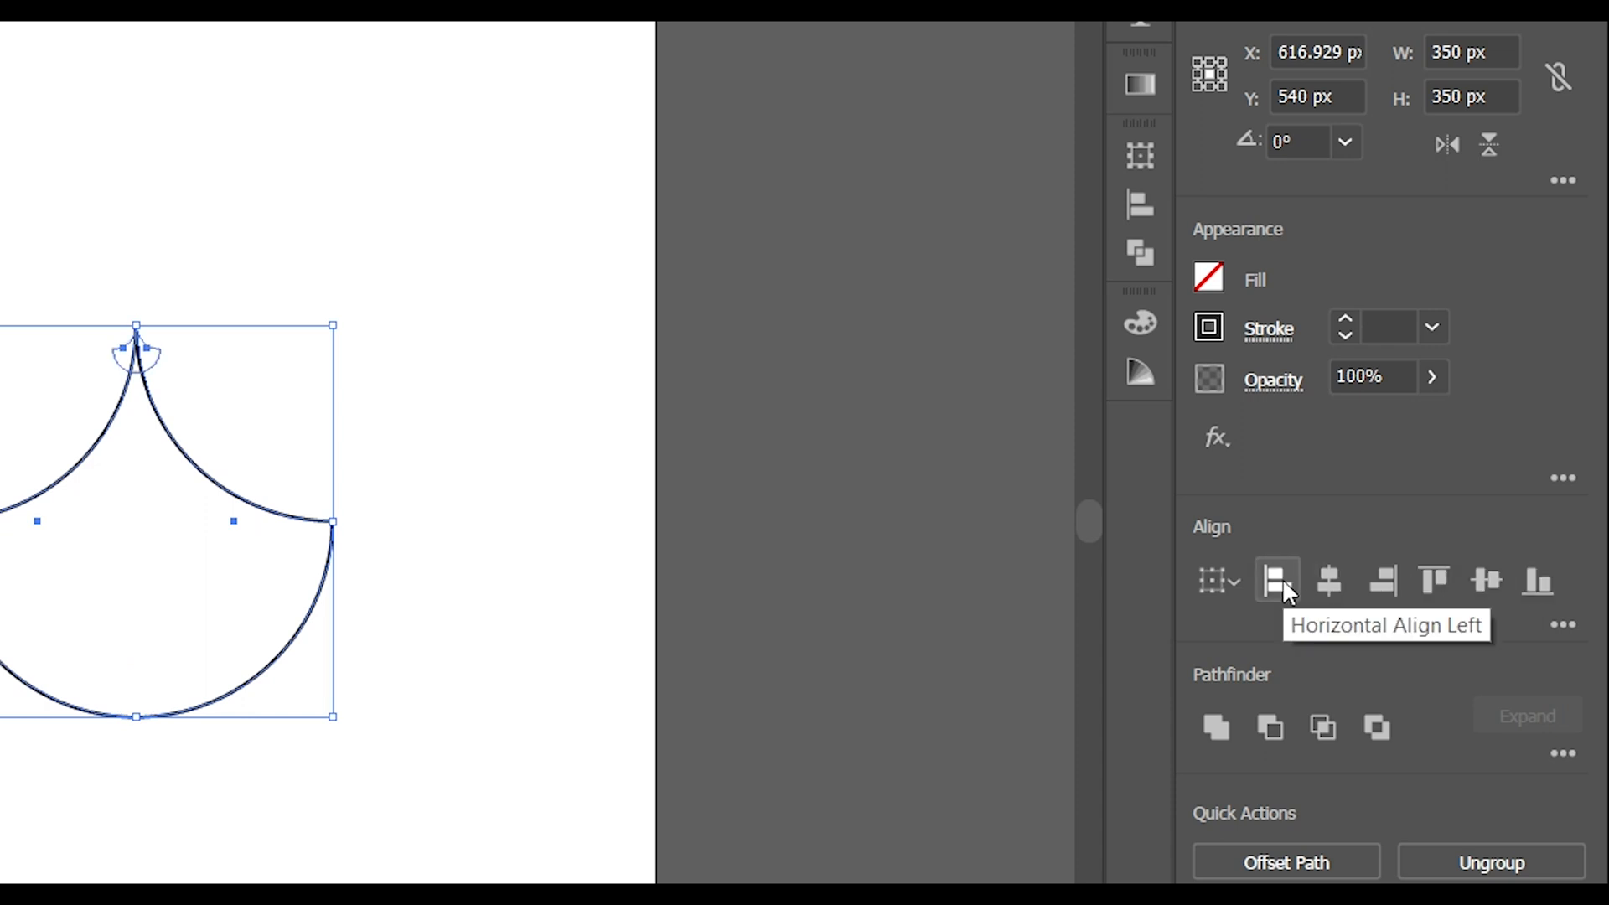
pyautogui.click(218, 794)
pyautogui.moveTo(480, 316); pyautogui.dragTo(1006, 680)
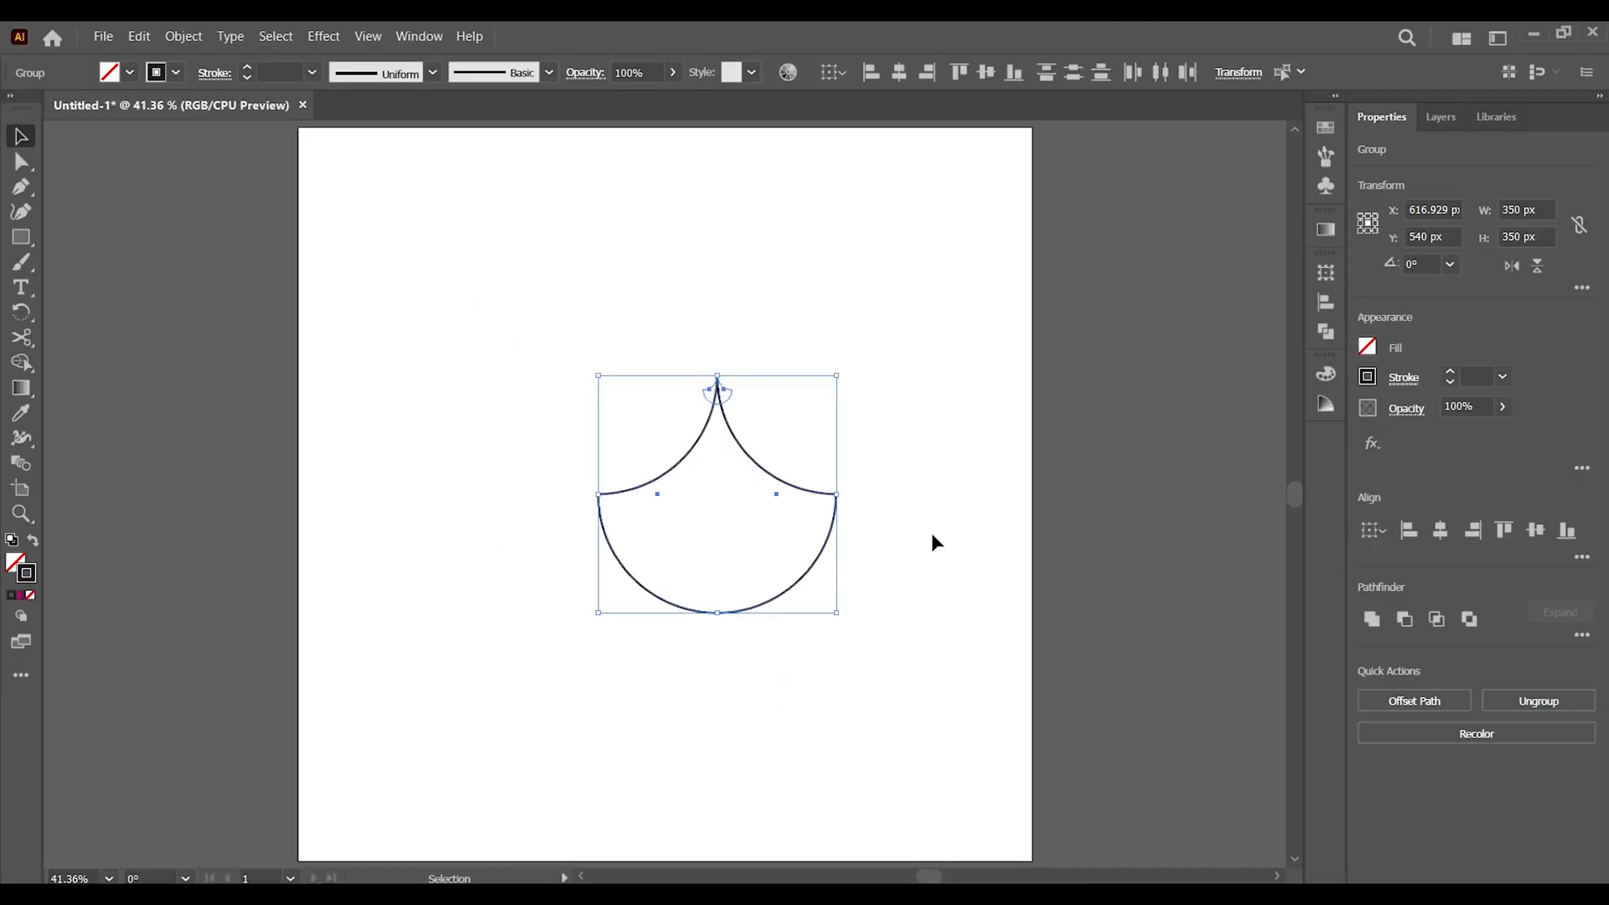
pyautogui.click(868, 405)
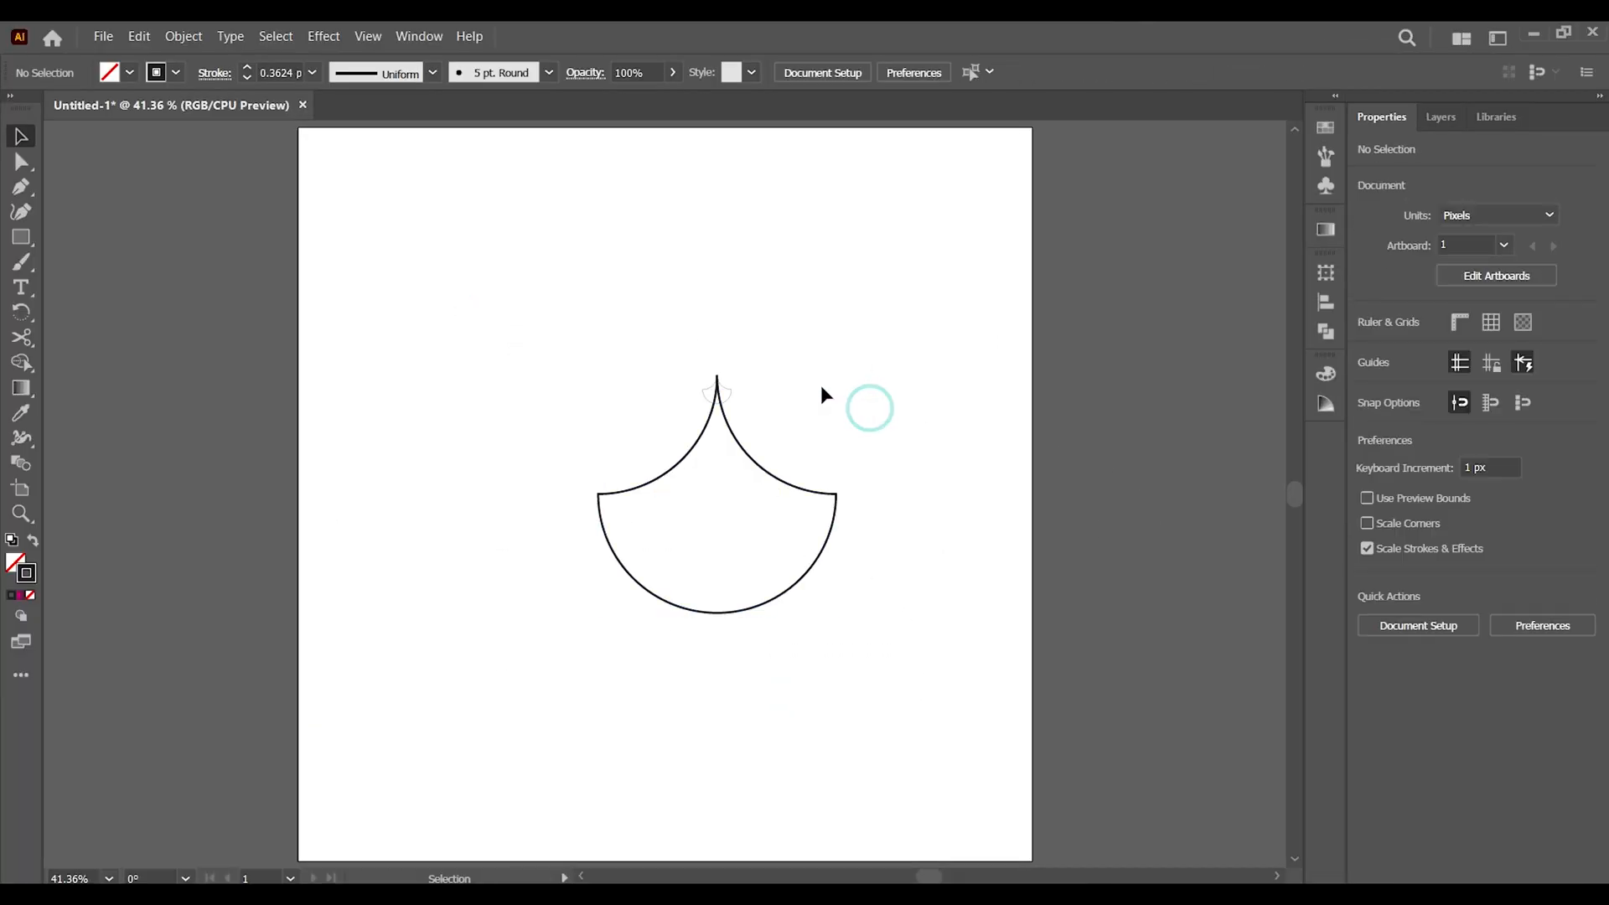
# Set the small shape's stroke weight to 2 pt and deselect it
pyautogui.click(731, 392)
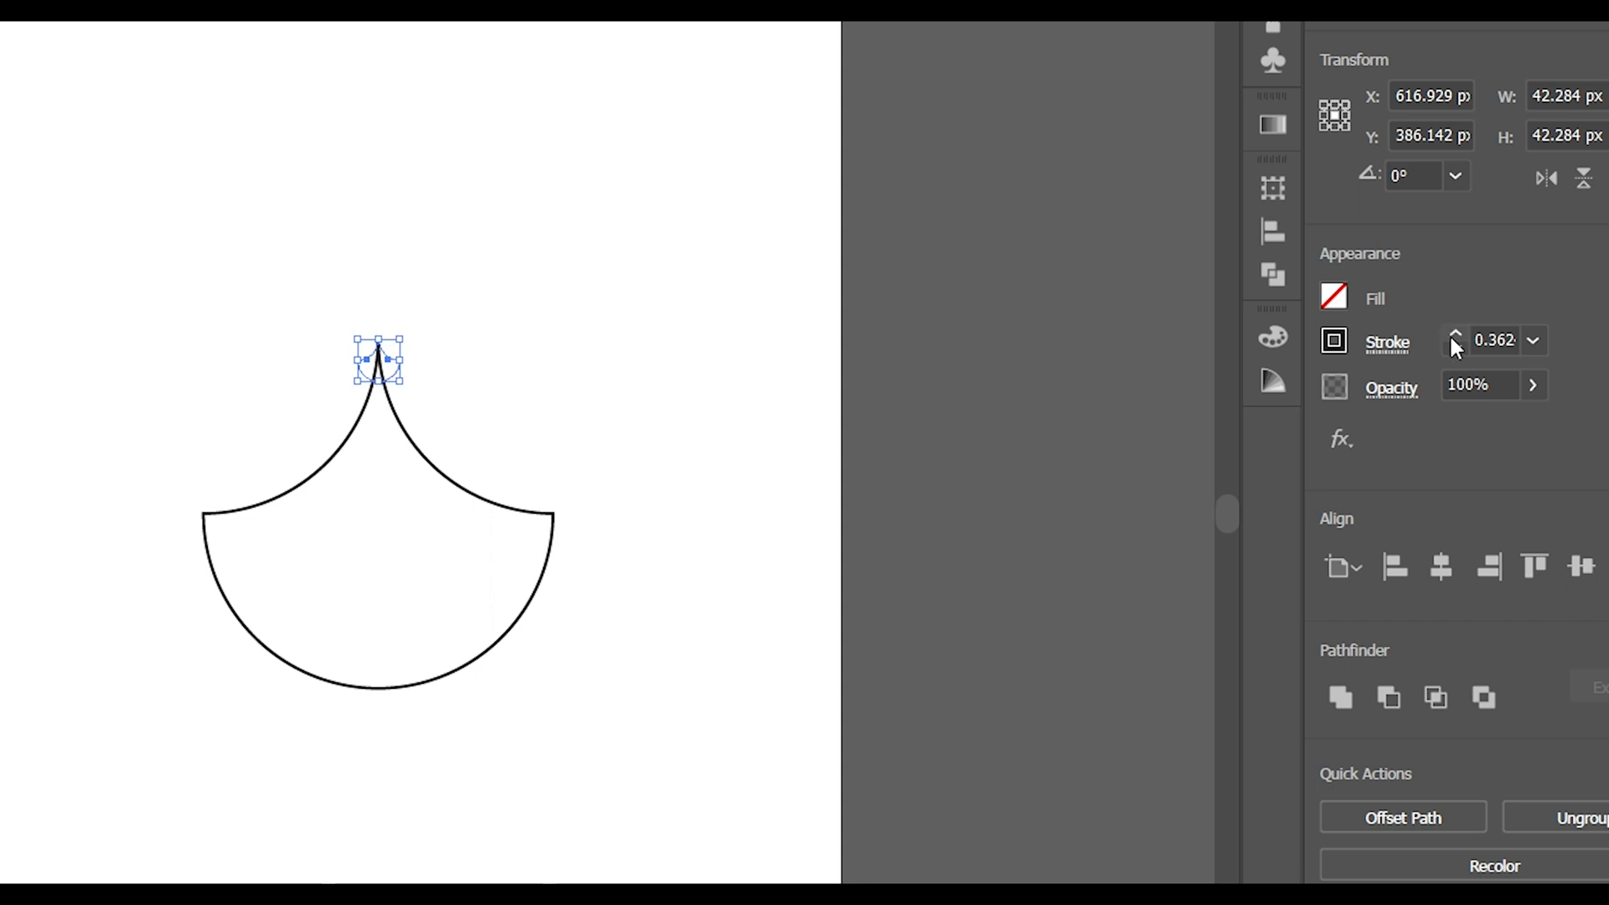
pyautogui.click(1452, 335)
pyautogui.click(770, 625)
# Move both shapes together to the artboard's horizontal centre and deselect them
pyautogui.moveTo(691, 294); pyautogui.dragTo(201, 683)
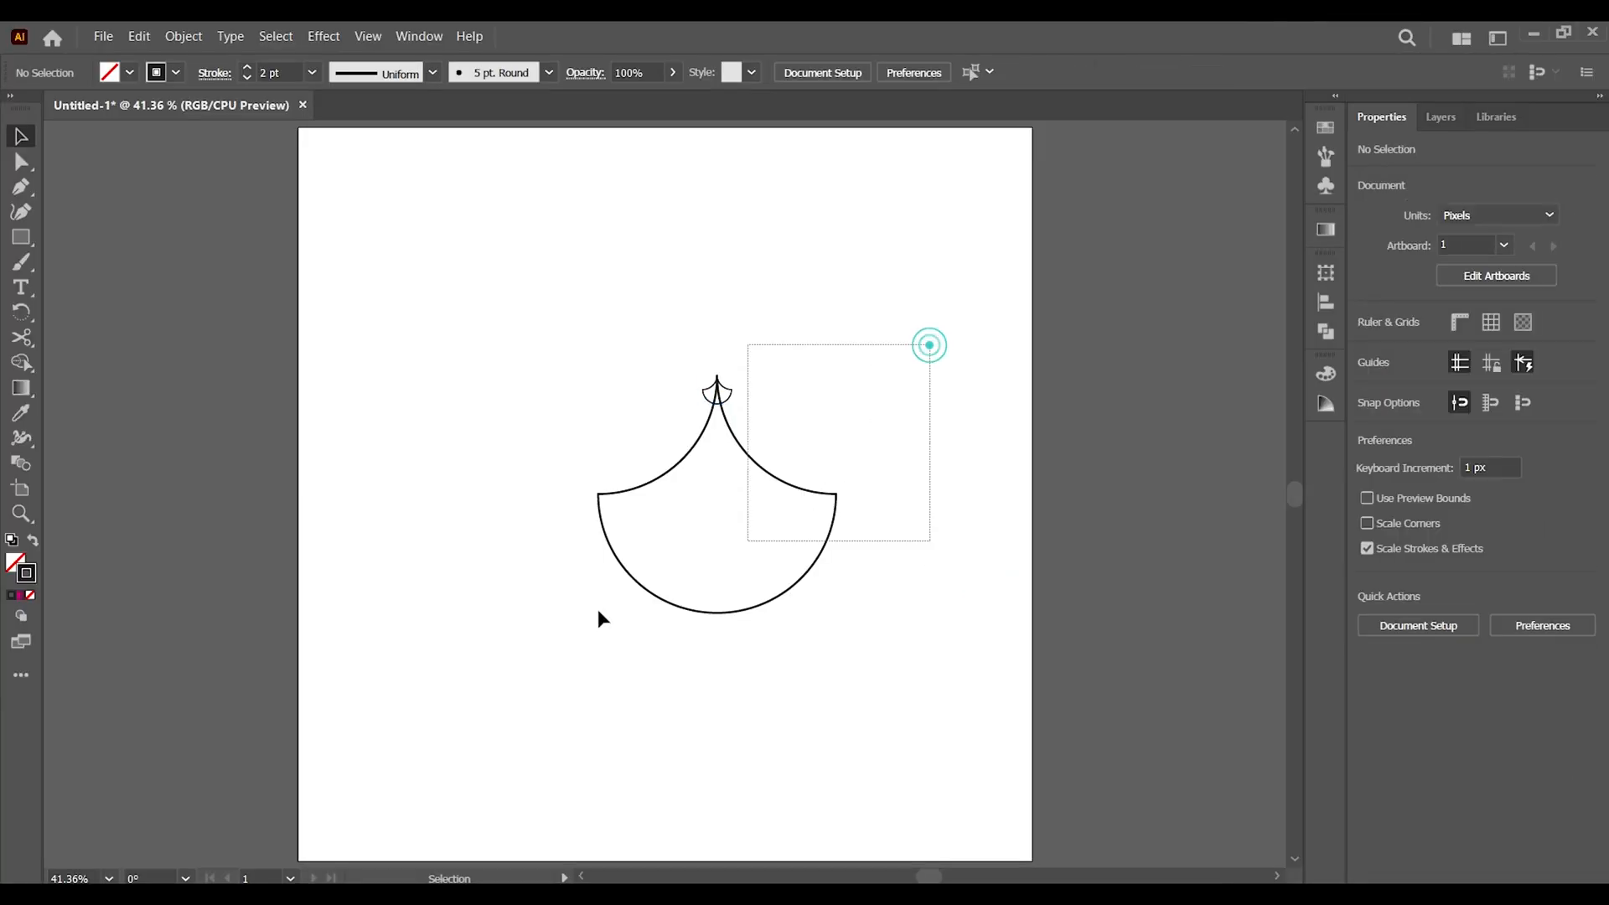
pyautogui.moveTo(599, 618); pyautogui.dragTo(600, 619)
pyautogui.moveTo(798, 490); pyautogui.dragTo(746, 498)
pyautogui.click(799, 723)
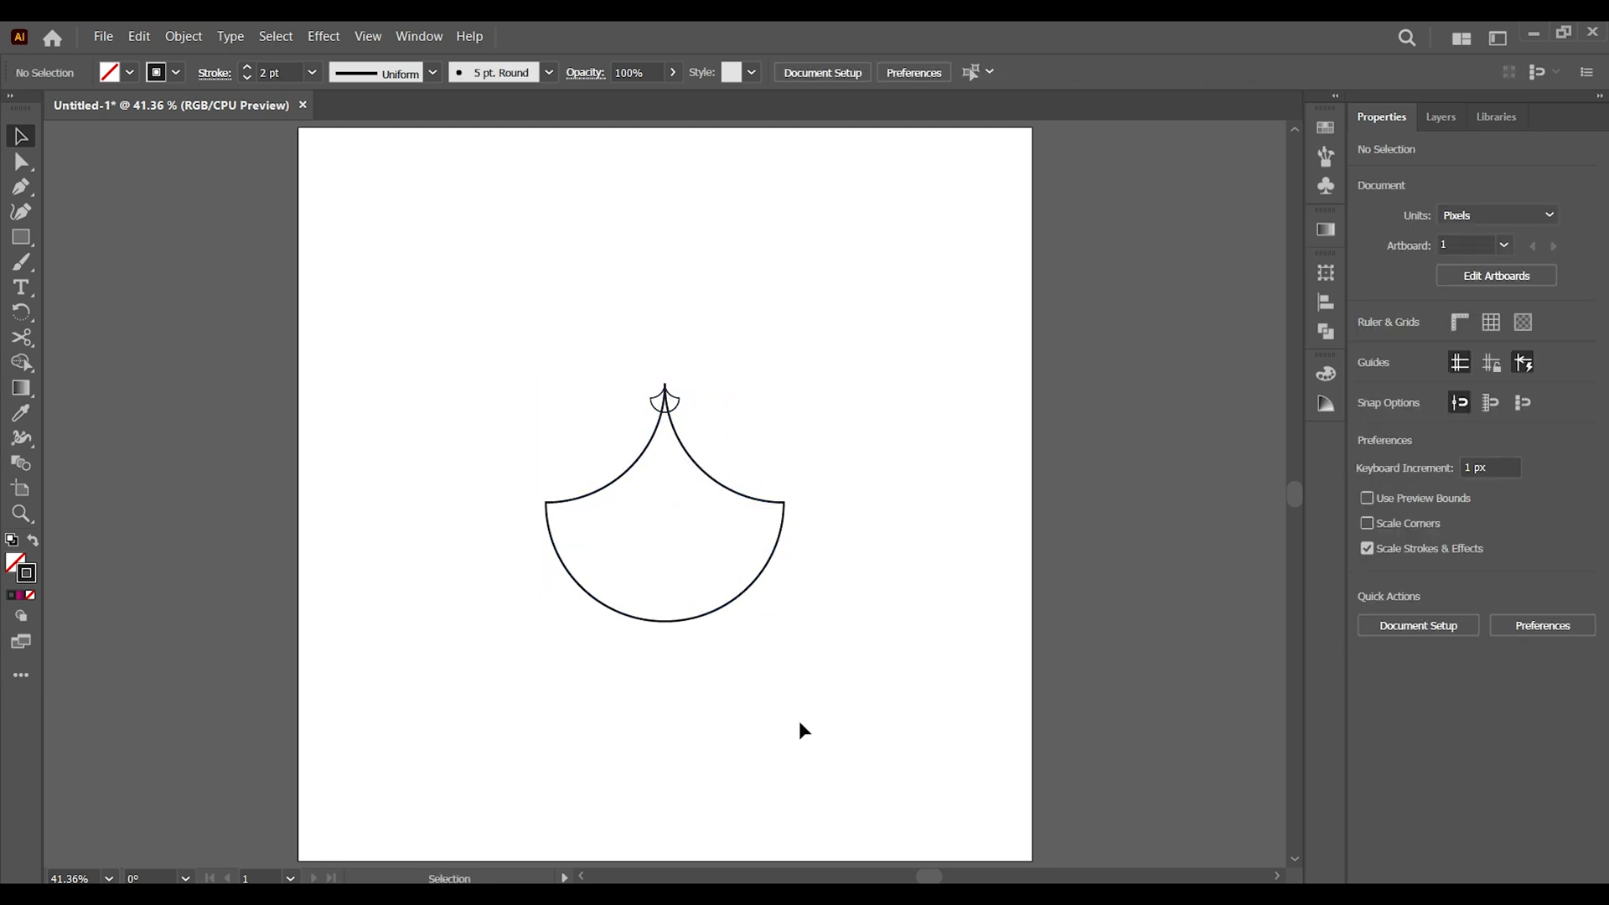
# Select both shapes and set the blend options to Specified Steps with 80 steps
pyautogui.moveTo(428, 288); pyautogui.dragTo(917, 723)
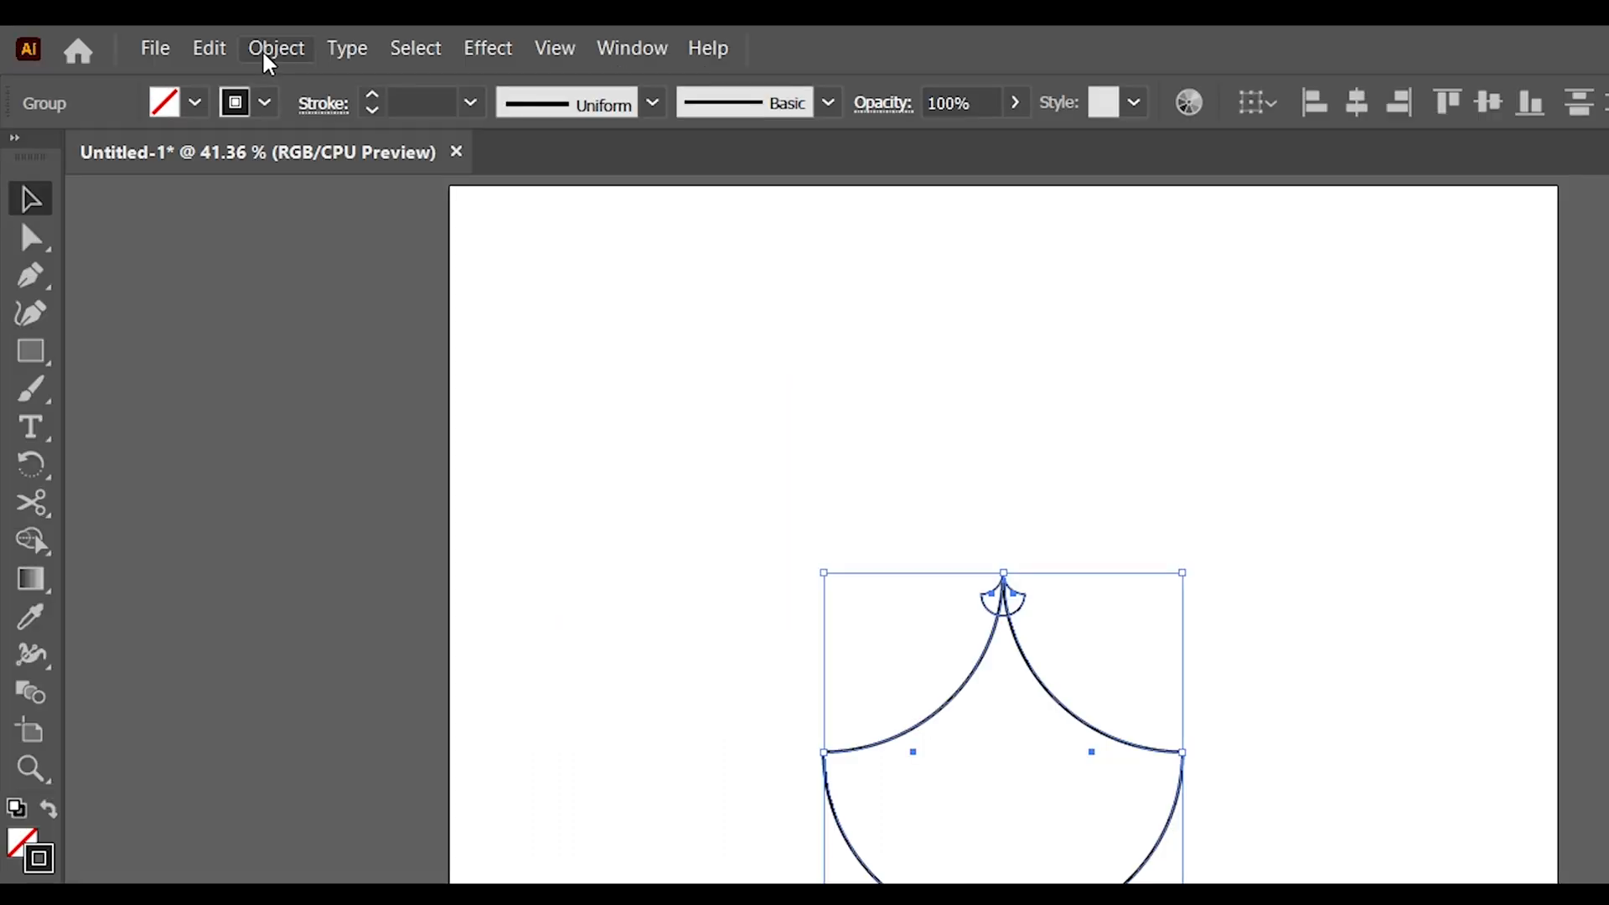
pyautogui.click(263, 52)
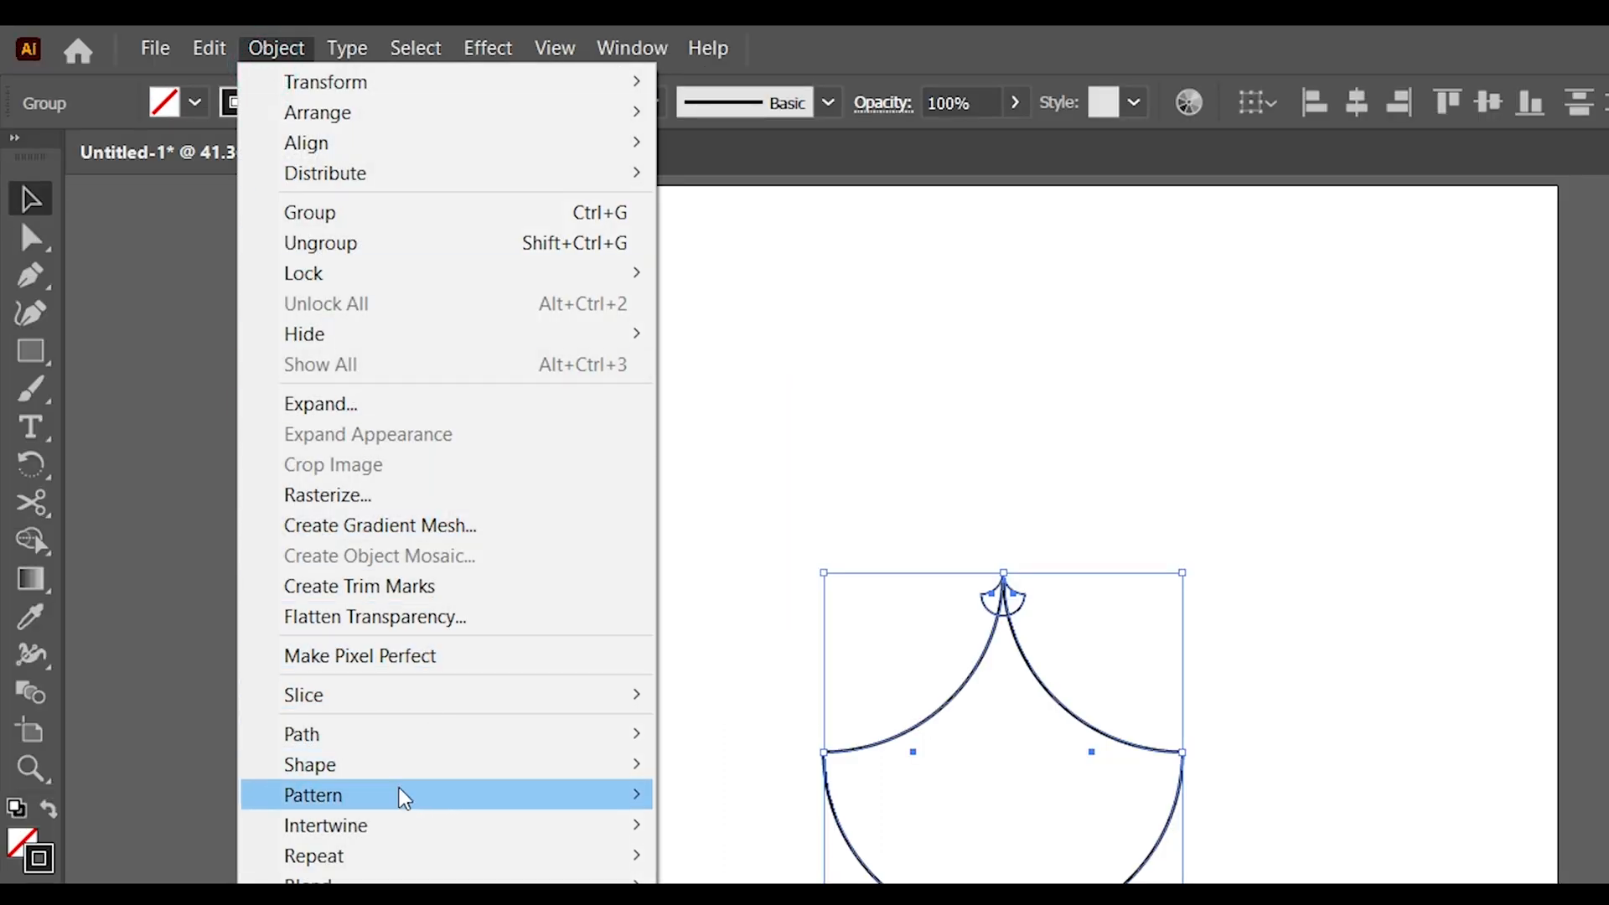
pyautogui.click(394, 885)
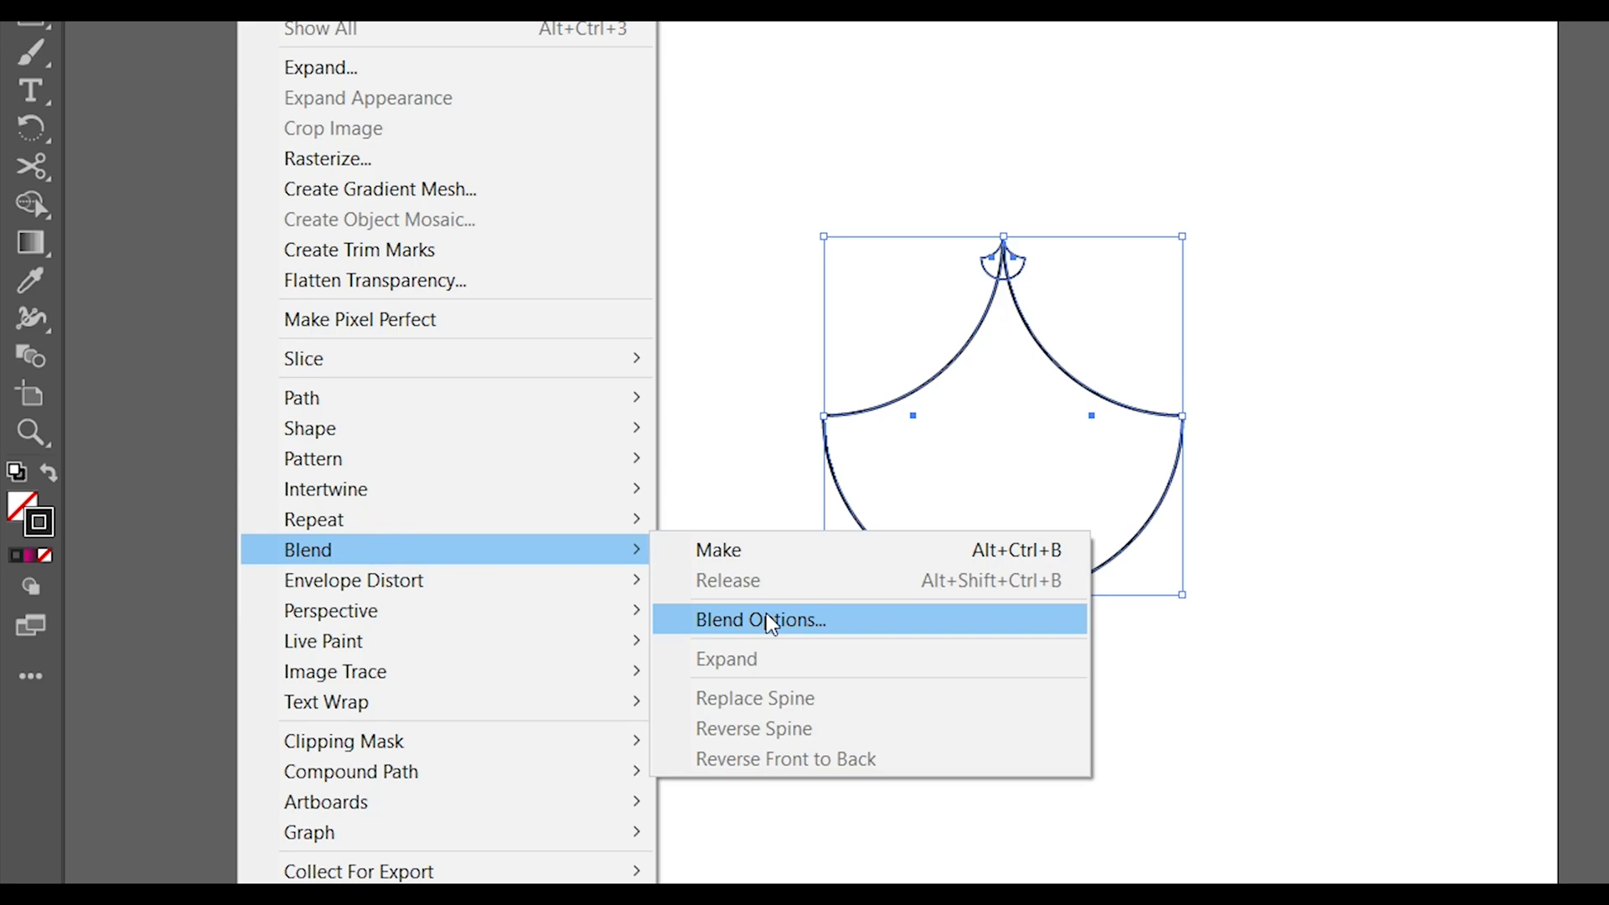
pyautogui.click(769, 624)
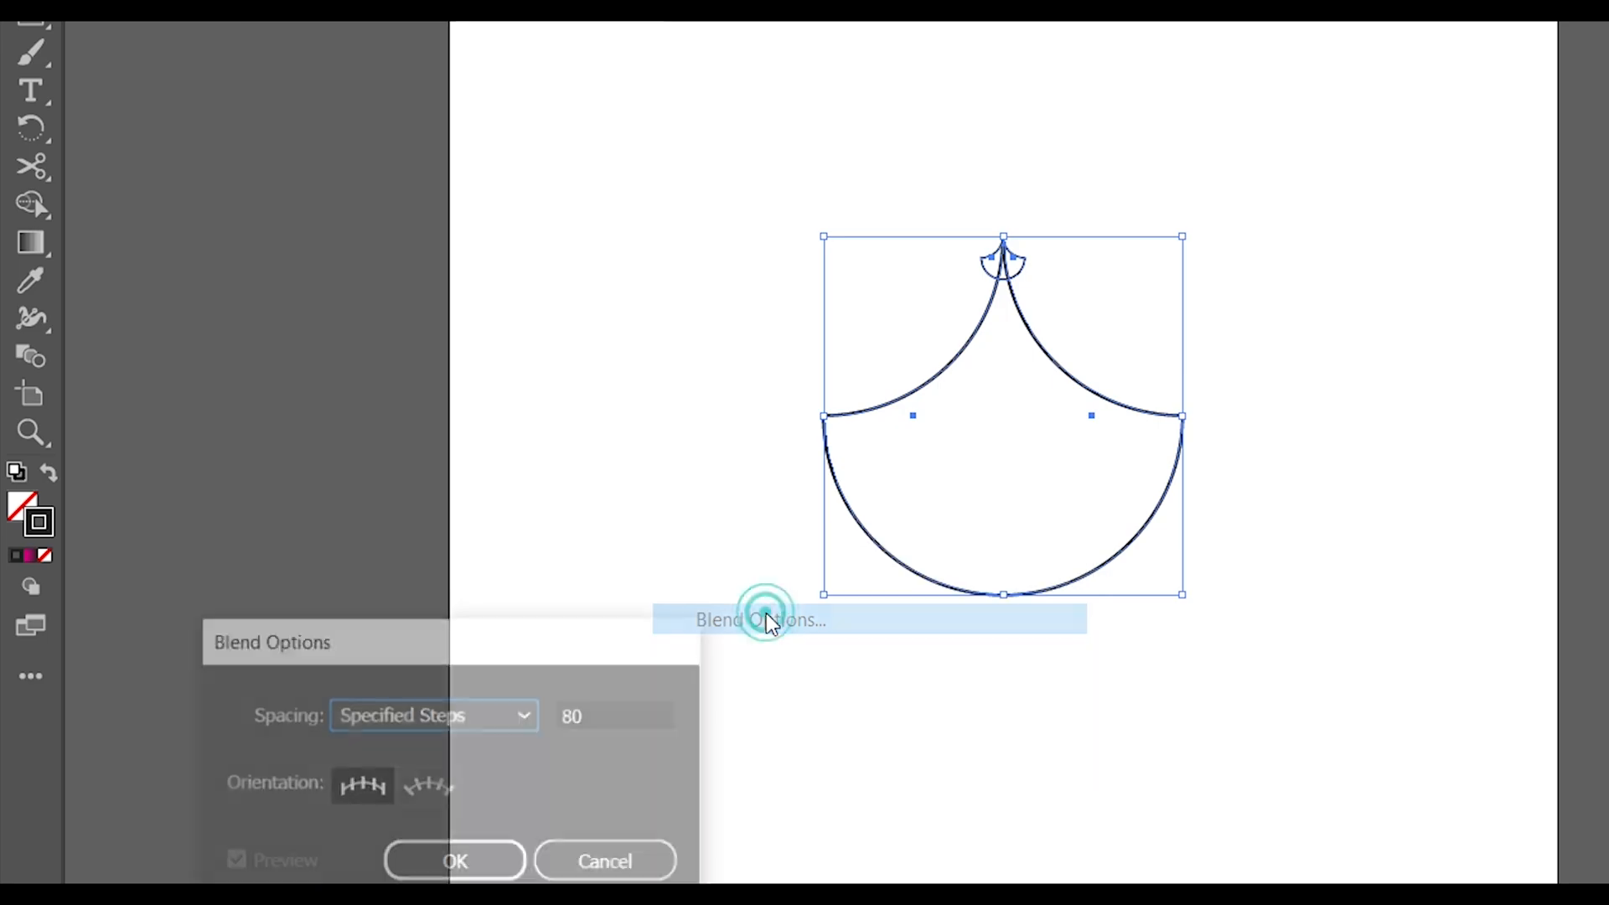
pyautogui.moveTo(333, 642); pyautogui.dragTo(994, 201)
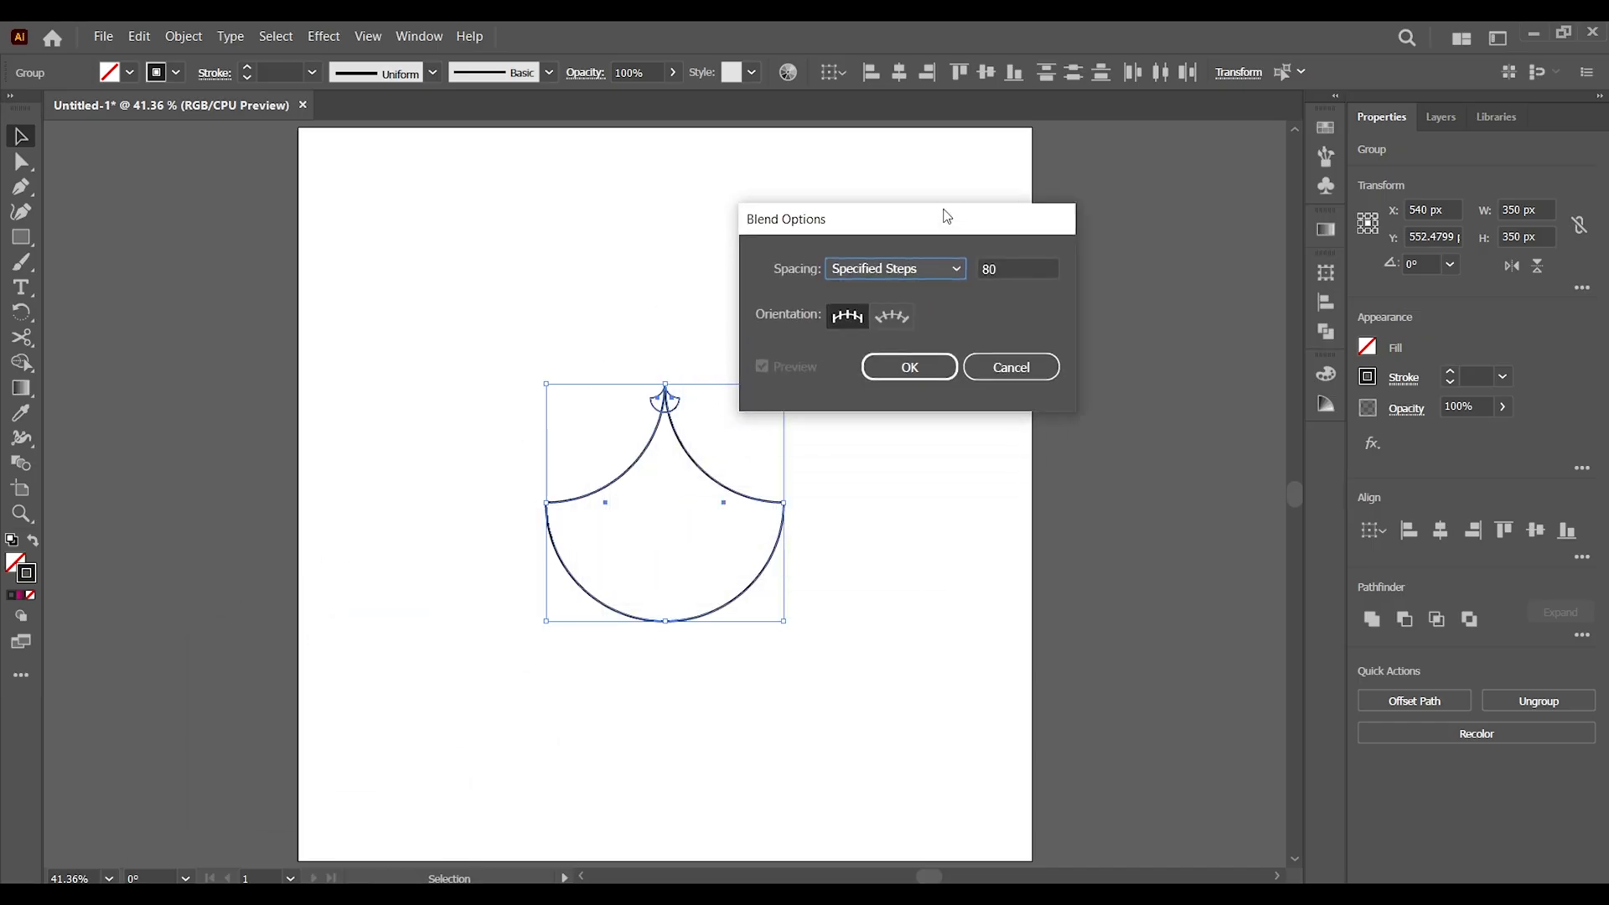
pyautogui.click(962, 241)
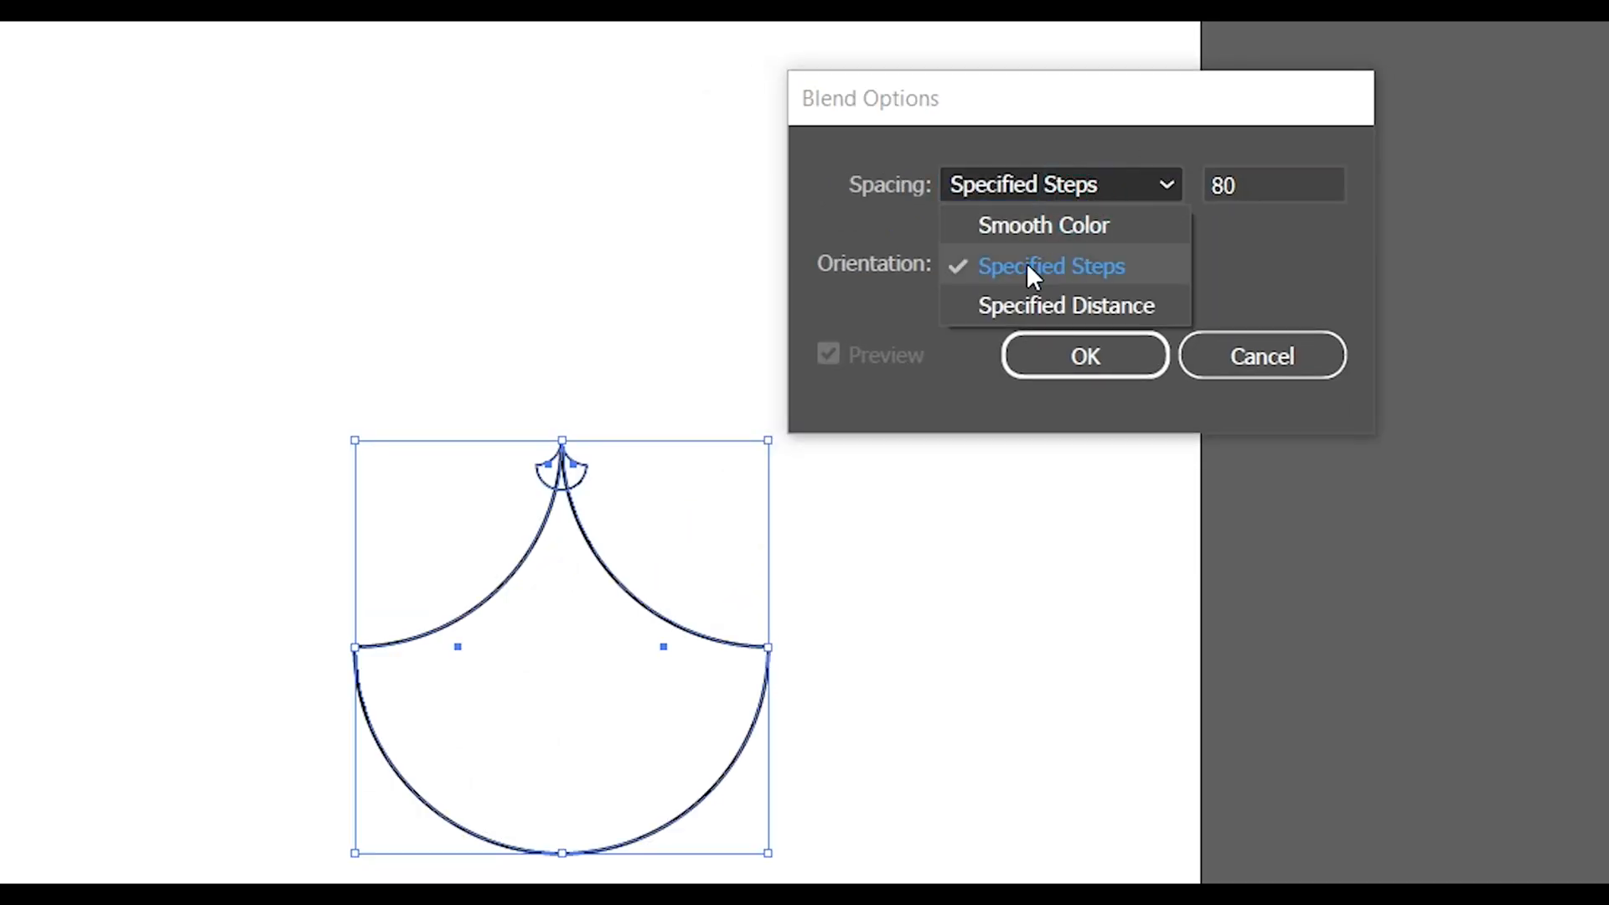
pyautogui.click(1028, 264)
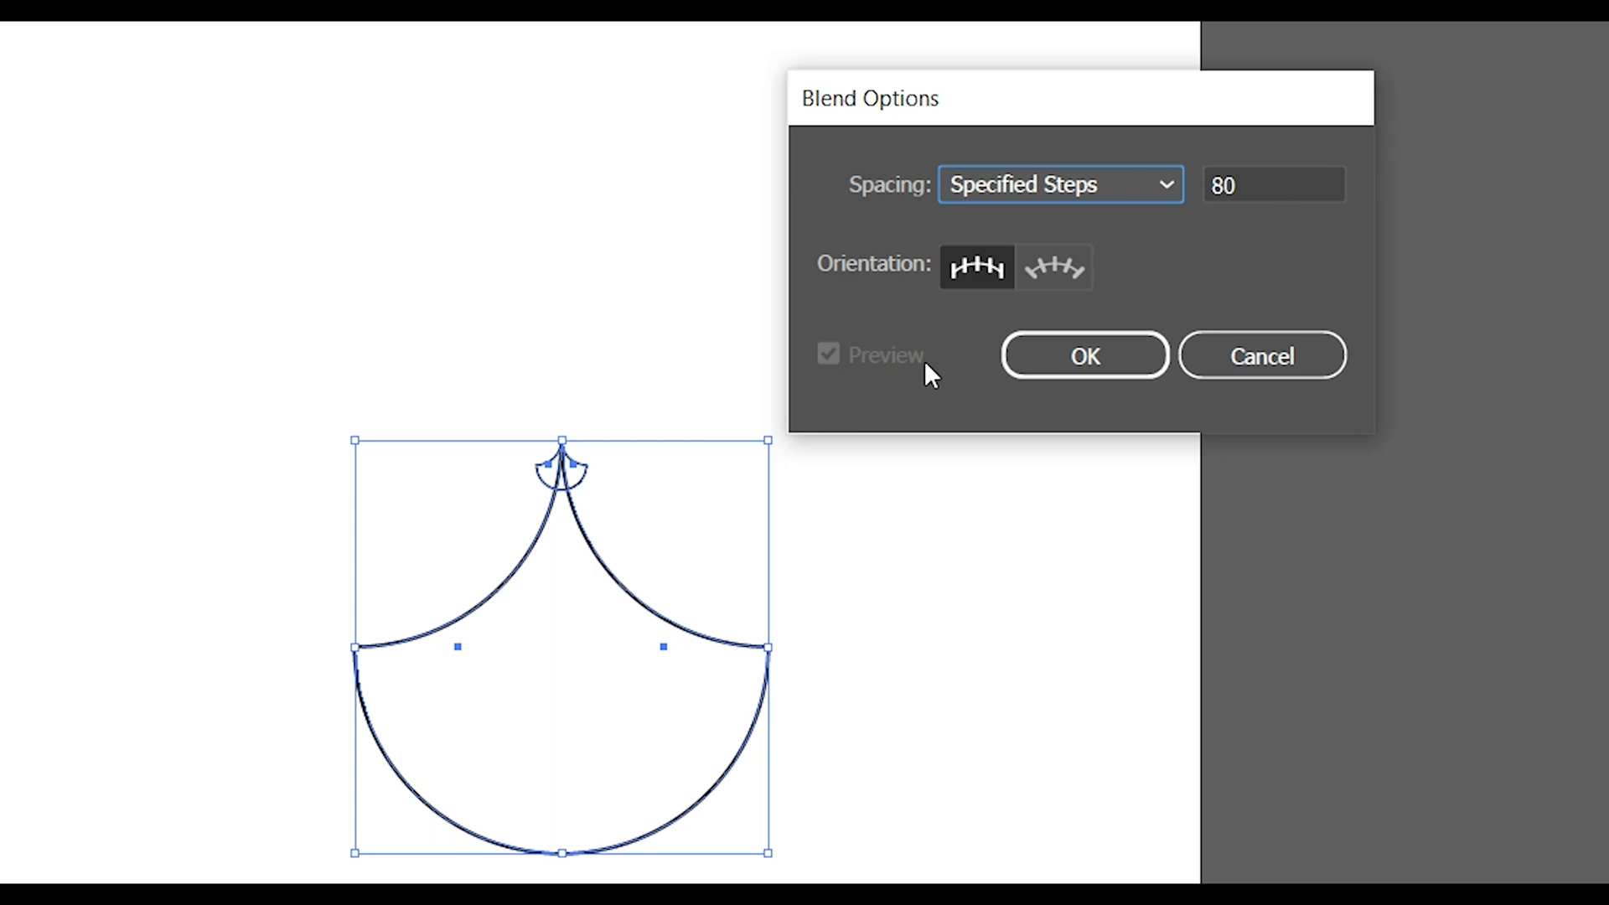
pyautogui.click(1025, 362)
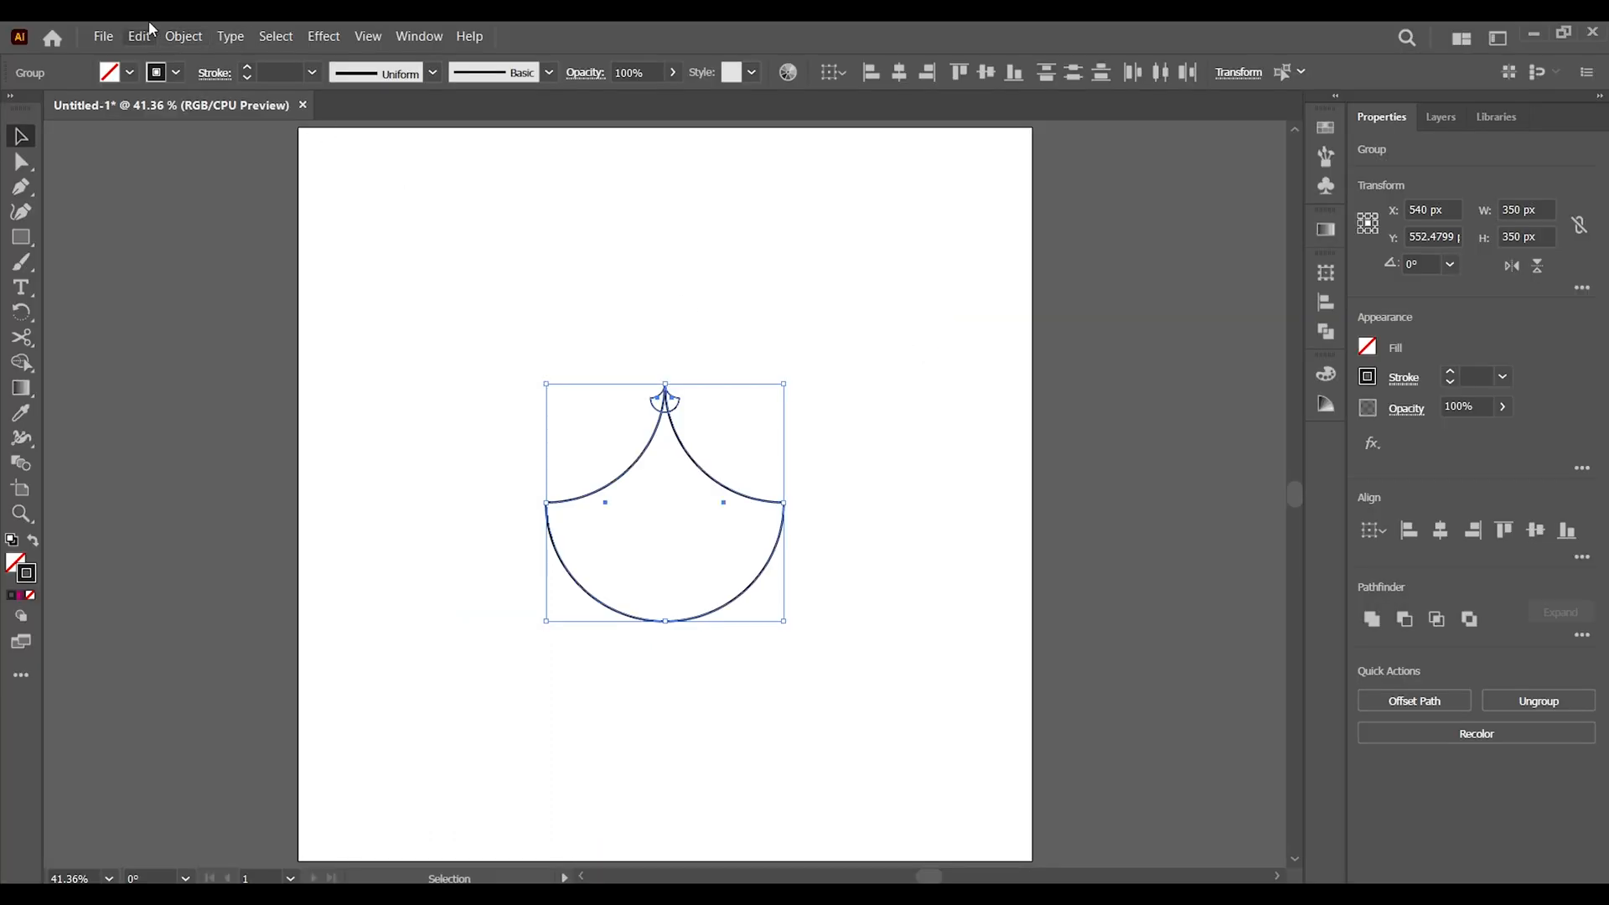
# Make a blend between the small and large shapes and deselect it
pyautogui.click(183, 36)
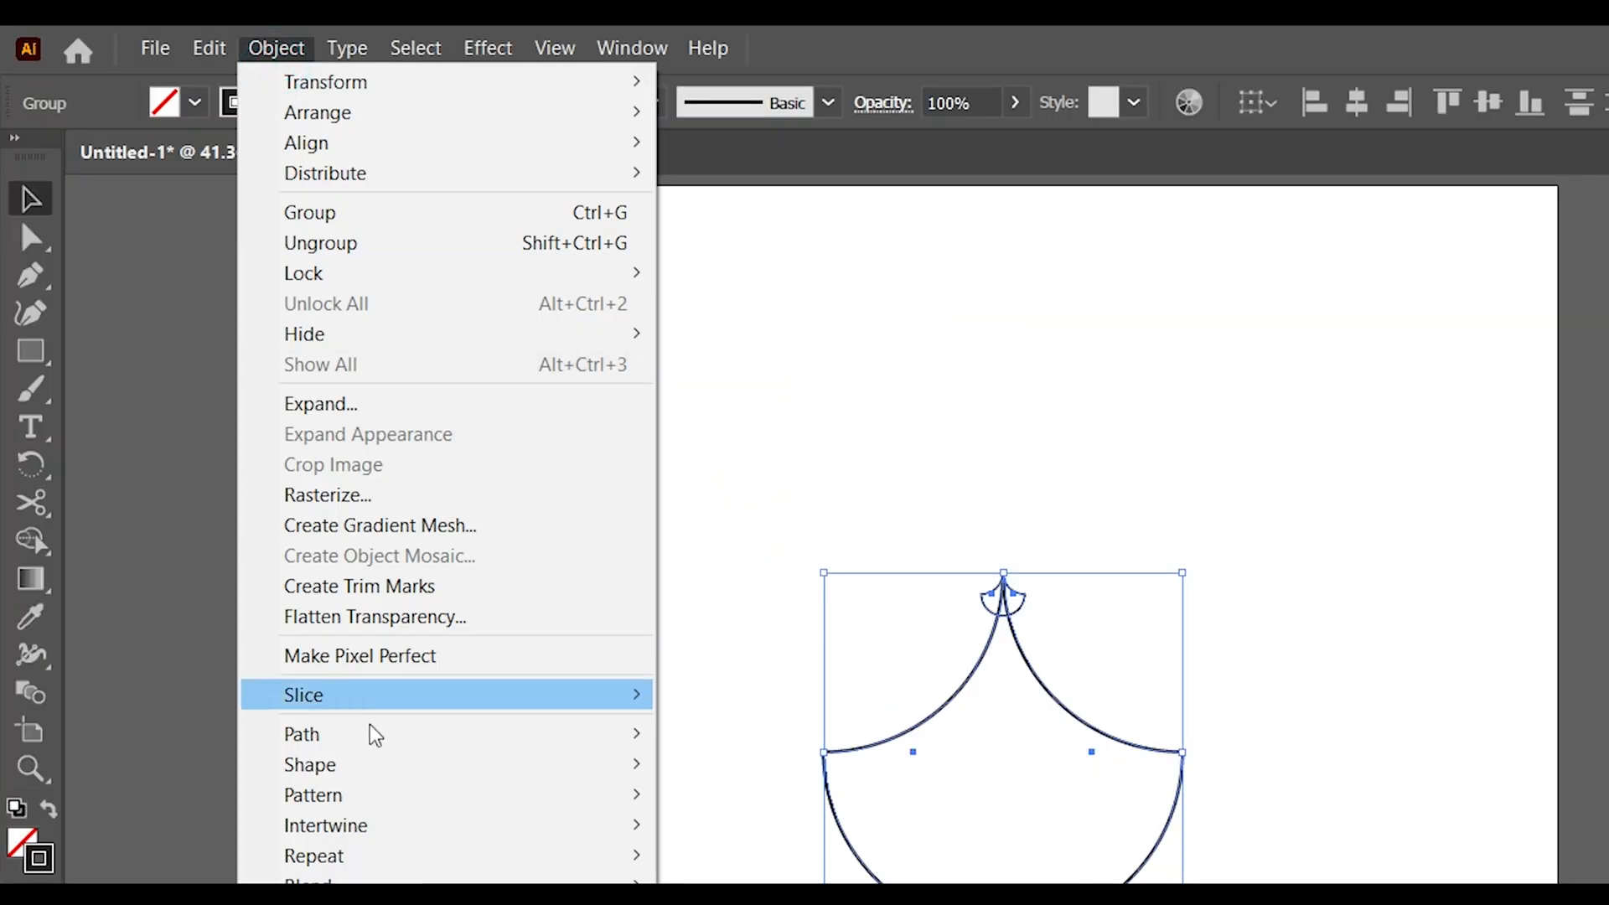
pyautogui.moveTo(383, 602)
pyautogui.click(708, 567)
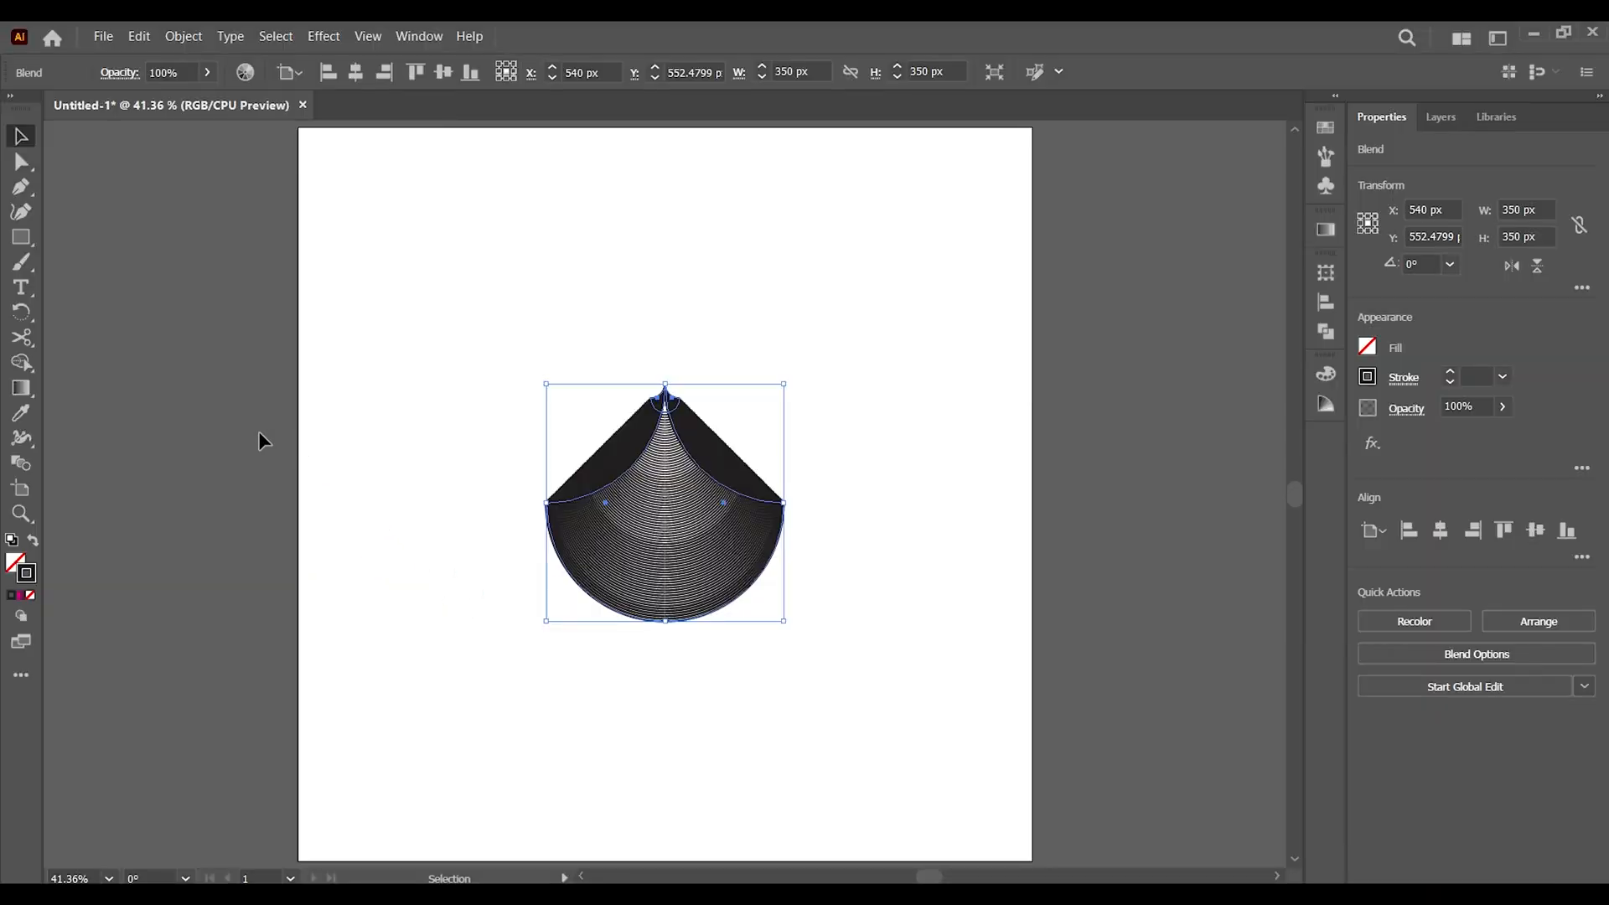
pyautogui.click(356, 420)
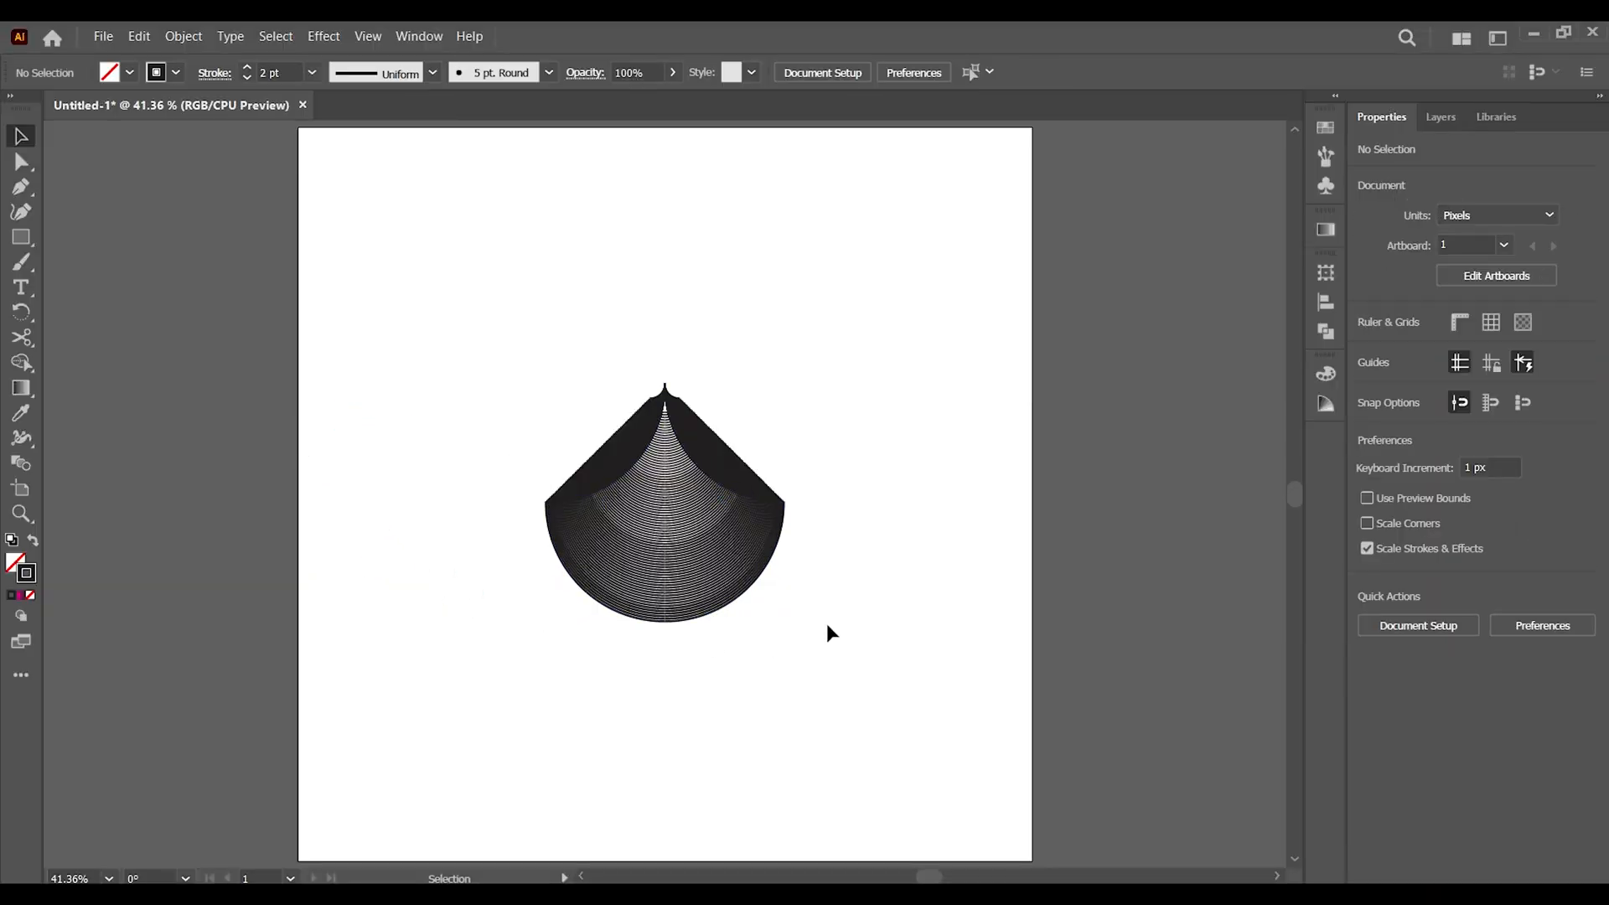
# Apply the pink-to-black linear gradient to the blend's stroke
pyautogui.click(685, 517)
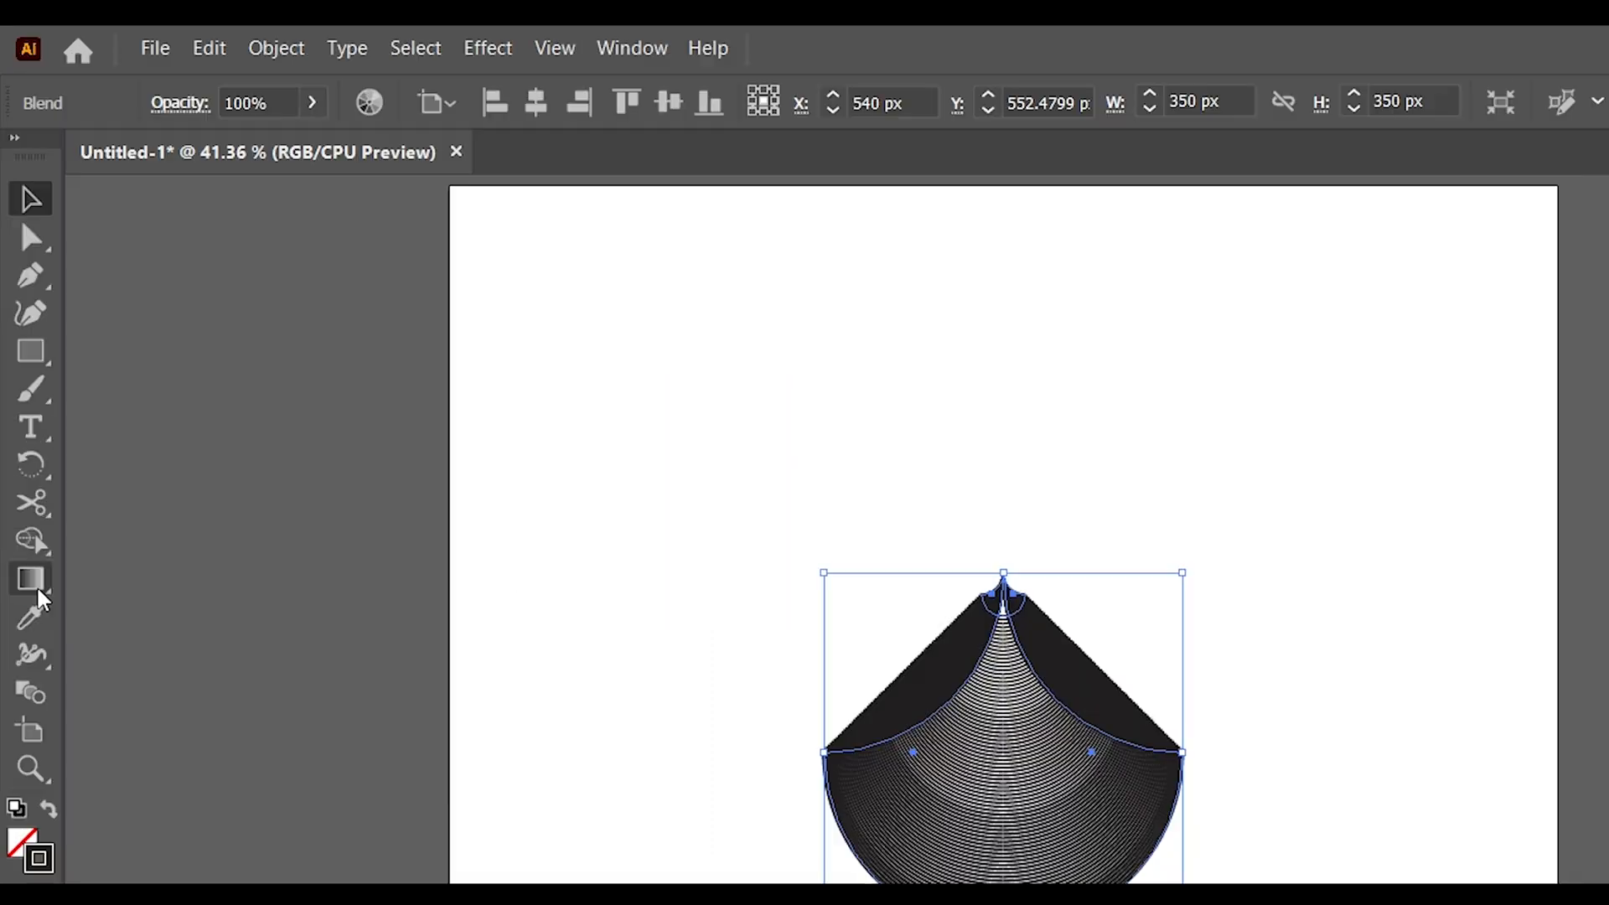
pyautogui.click(23, 390)
pyautogui.click(141, 587)
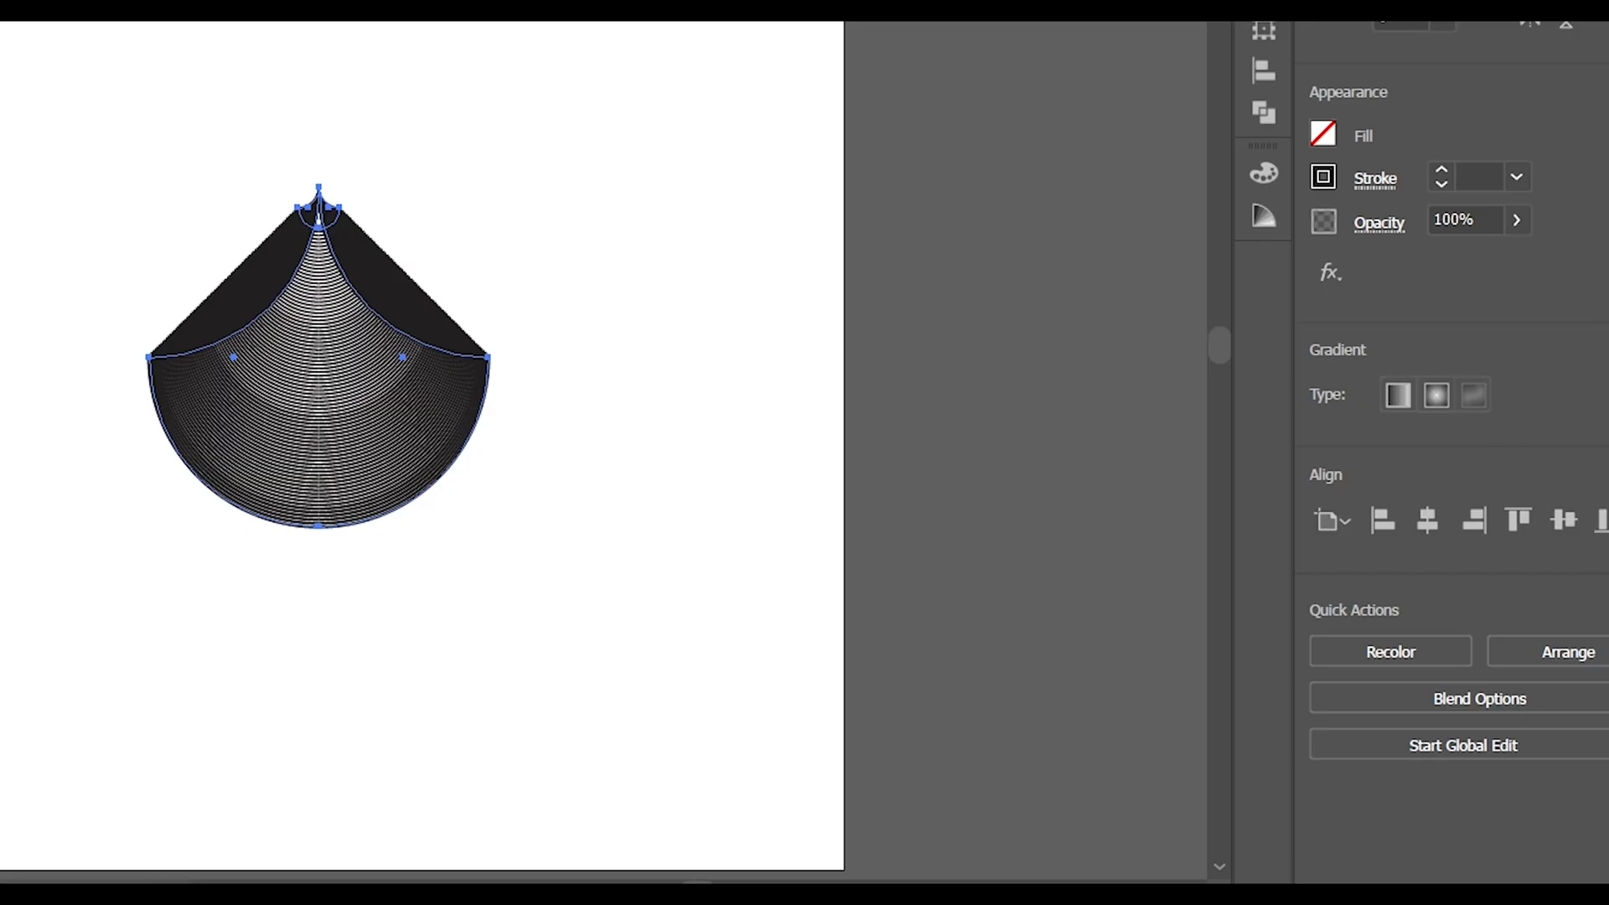
pyautogui.click(1605, 427)
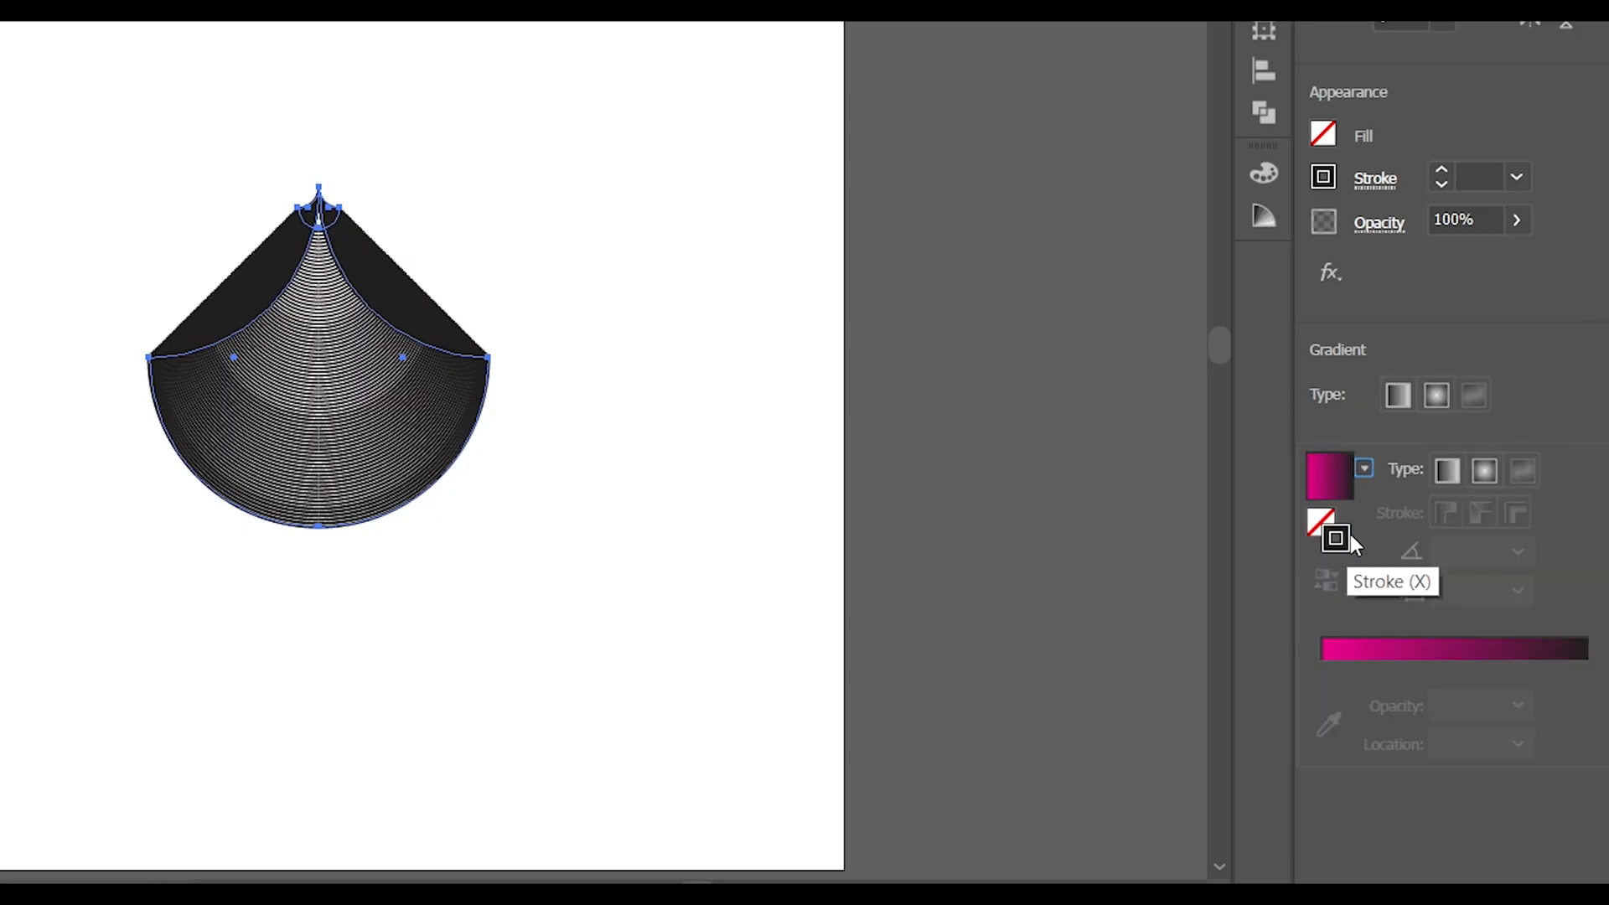
pyautogui.click(1425, 649)
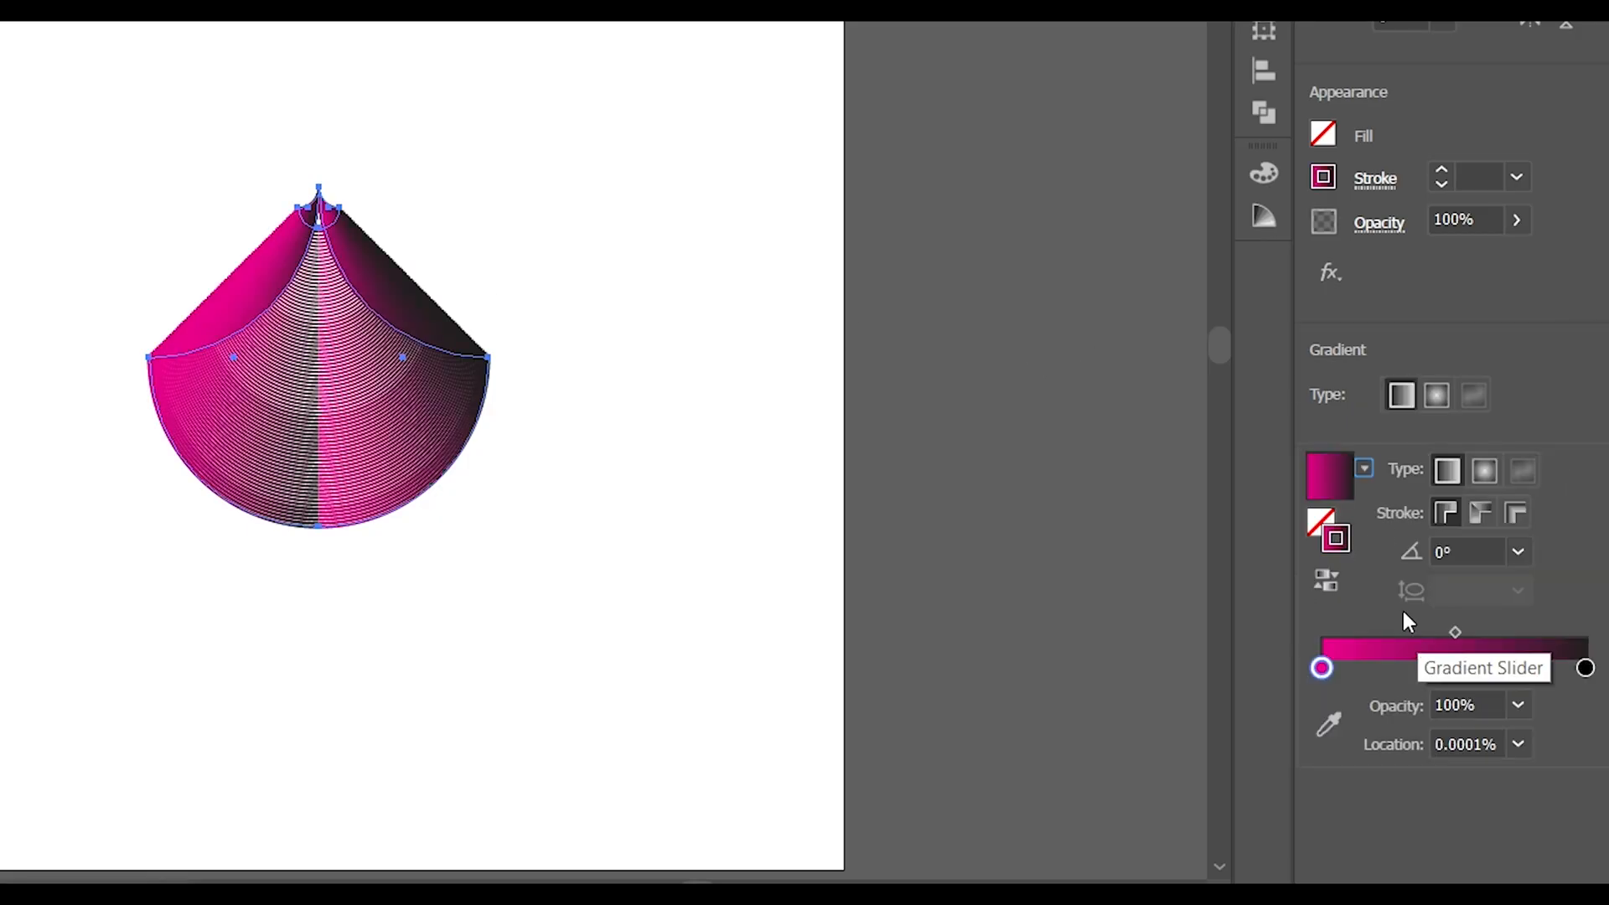
# Recolour the pink gradient stop to salmon #ee847b and shift salmon farther along the gradient
pyautogui.doubleClick(1322, 668)
pyautogui.click(1509, 362)
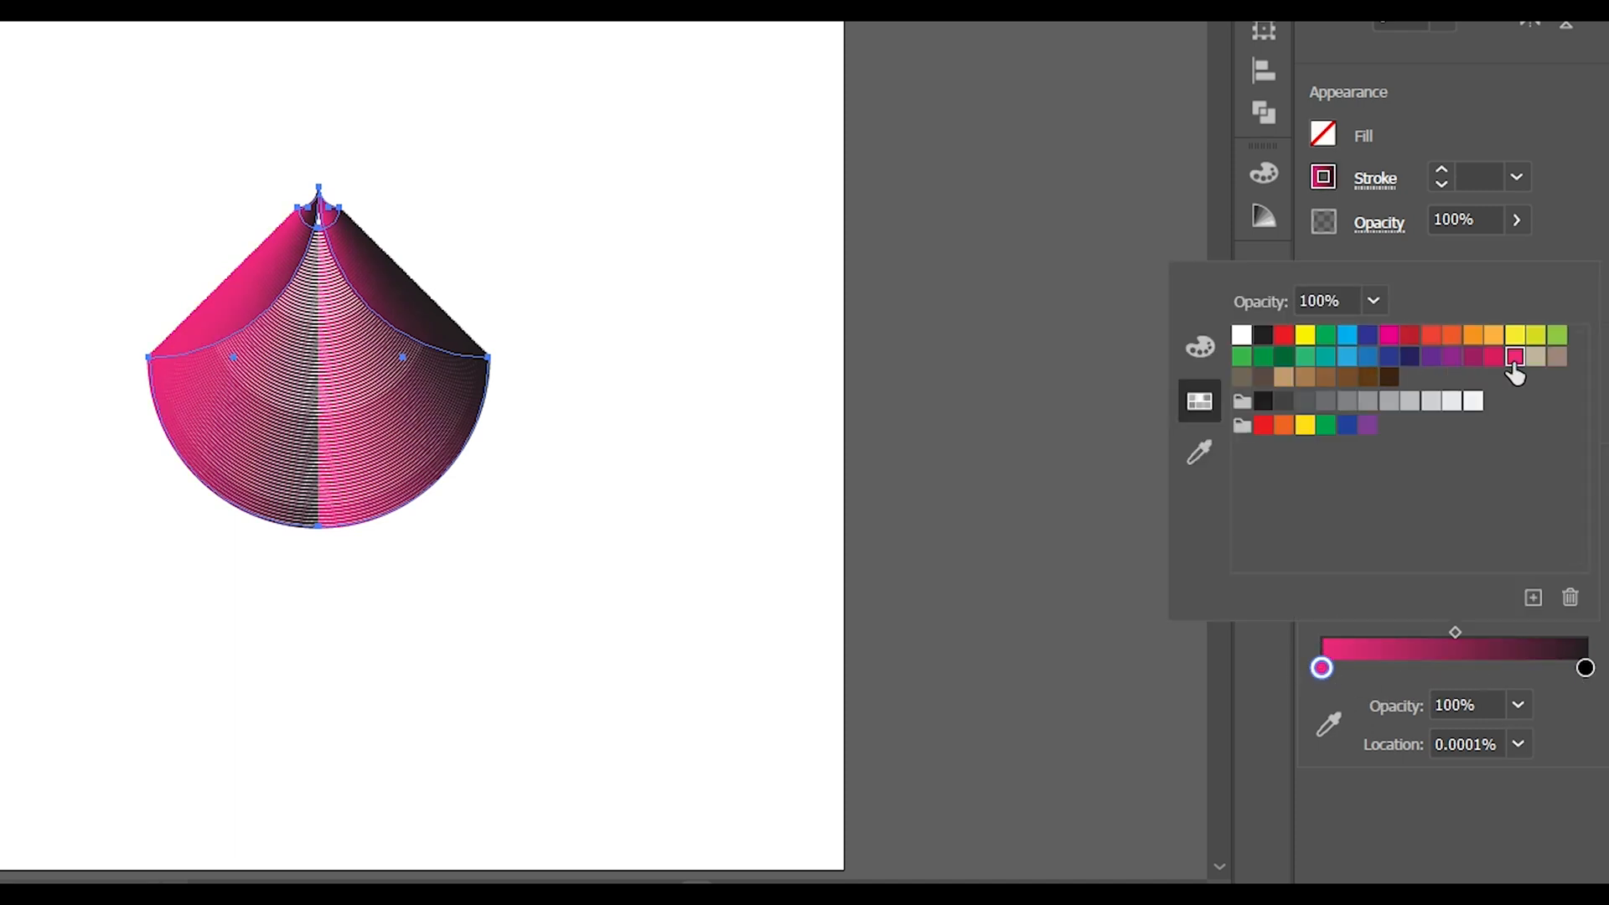
pyautogui.click(1219, 350)
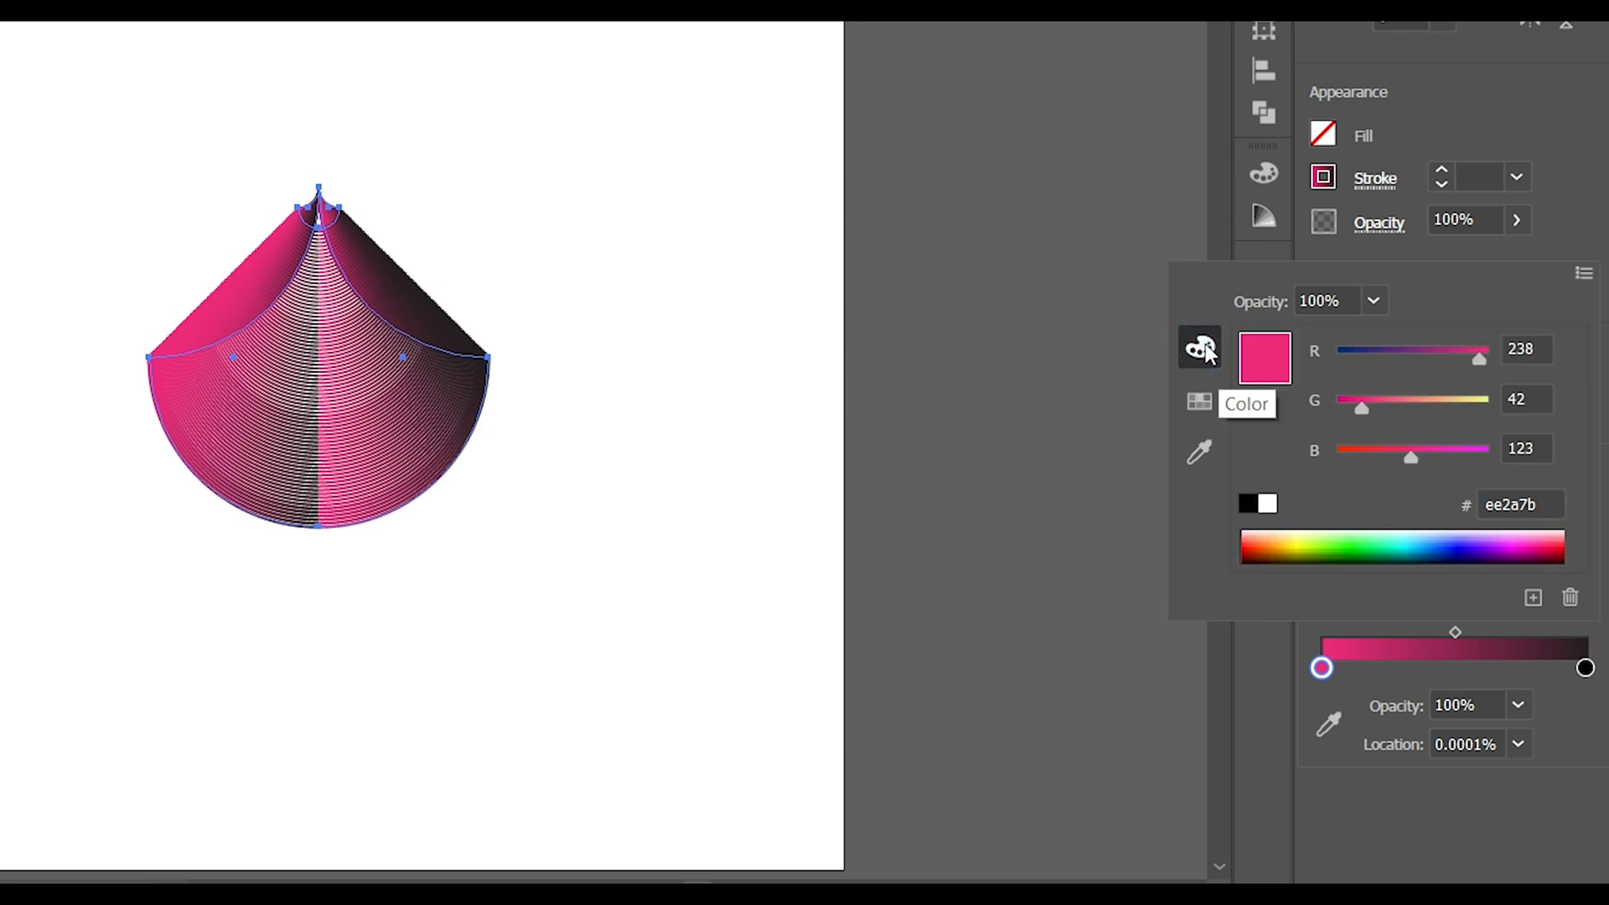
pyautogui.moveTo(1371, 419); pyautogui.dragTo(1416, 409)
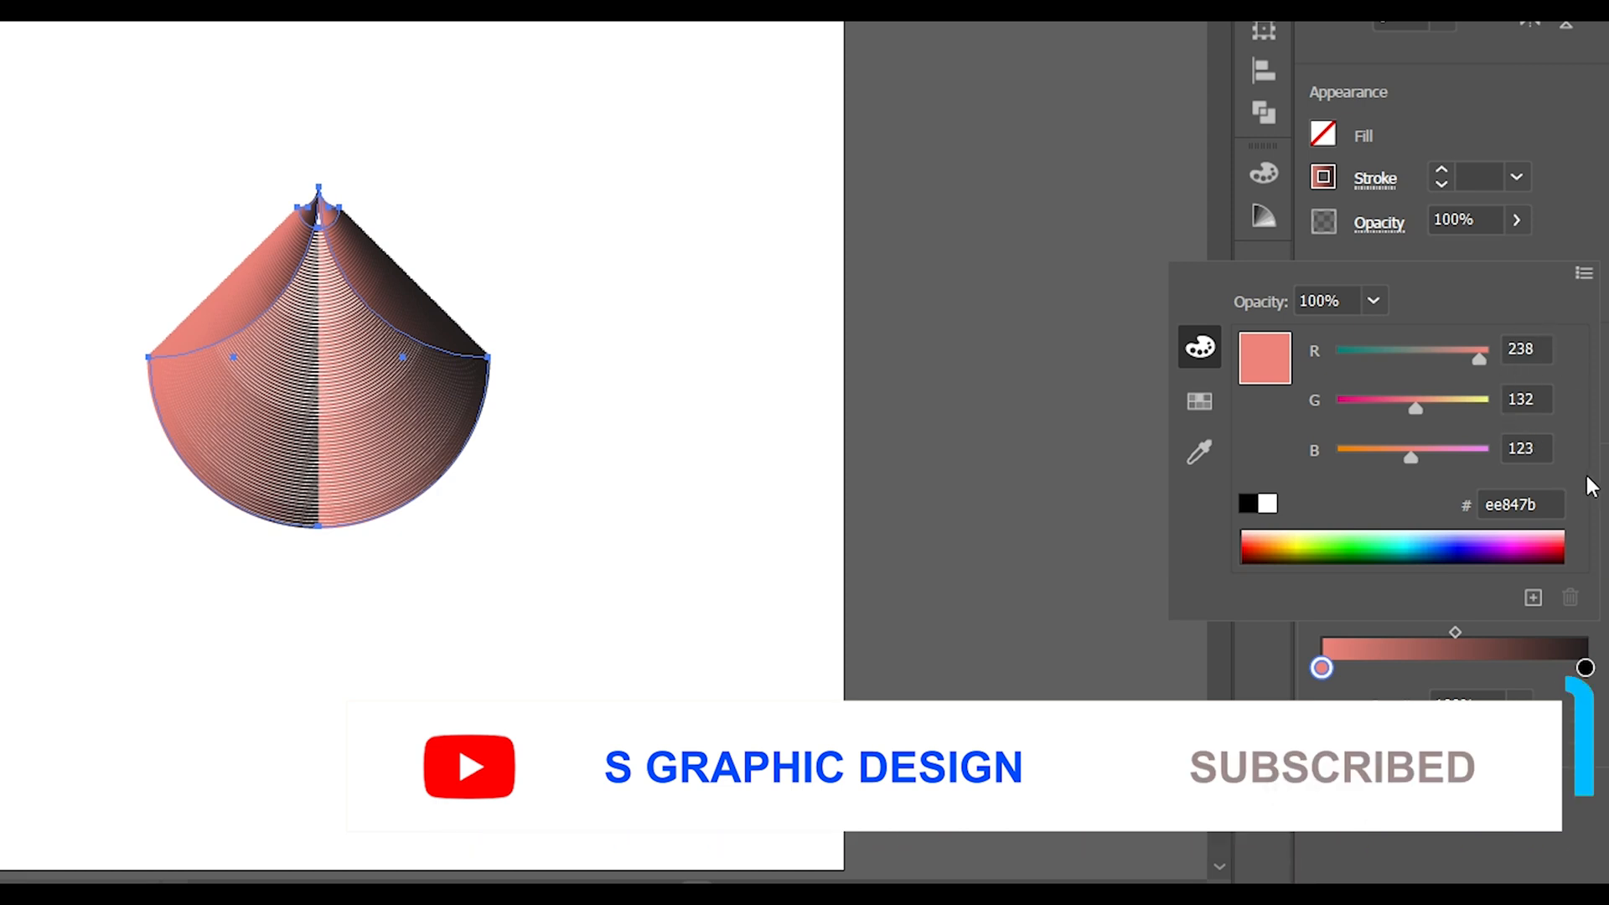
pyautogui.click(1606, 506)
pyautogui.moveTo(1322, 669); pyautogui.dragTo(1404, 670)
# Change the black end stop of the stroke gradient to a dark grey swatch
pyautogui.moveTo(1585, 667)
pyautogui.mouseDown()
pyautogui.moveTo(1557, 670)
pyautogui.moveTo(1584, 668)
pyautogui.mouseUp()
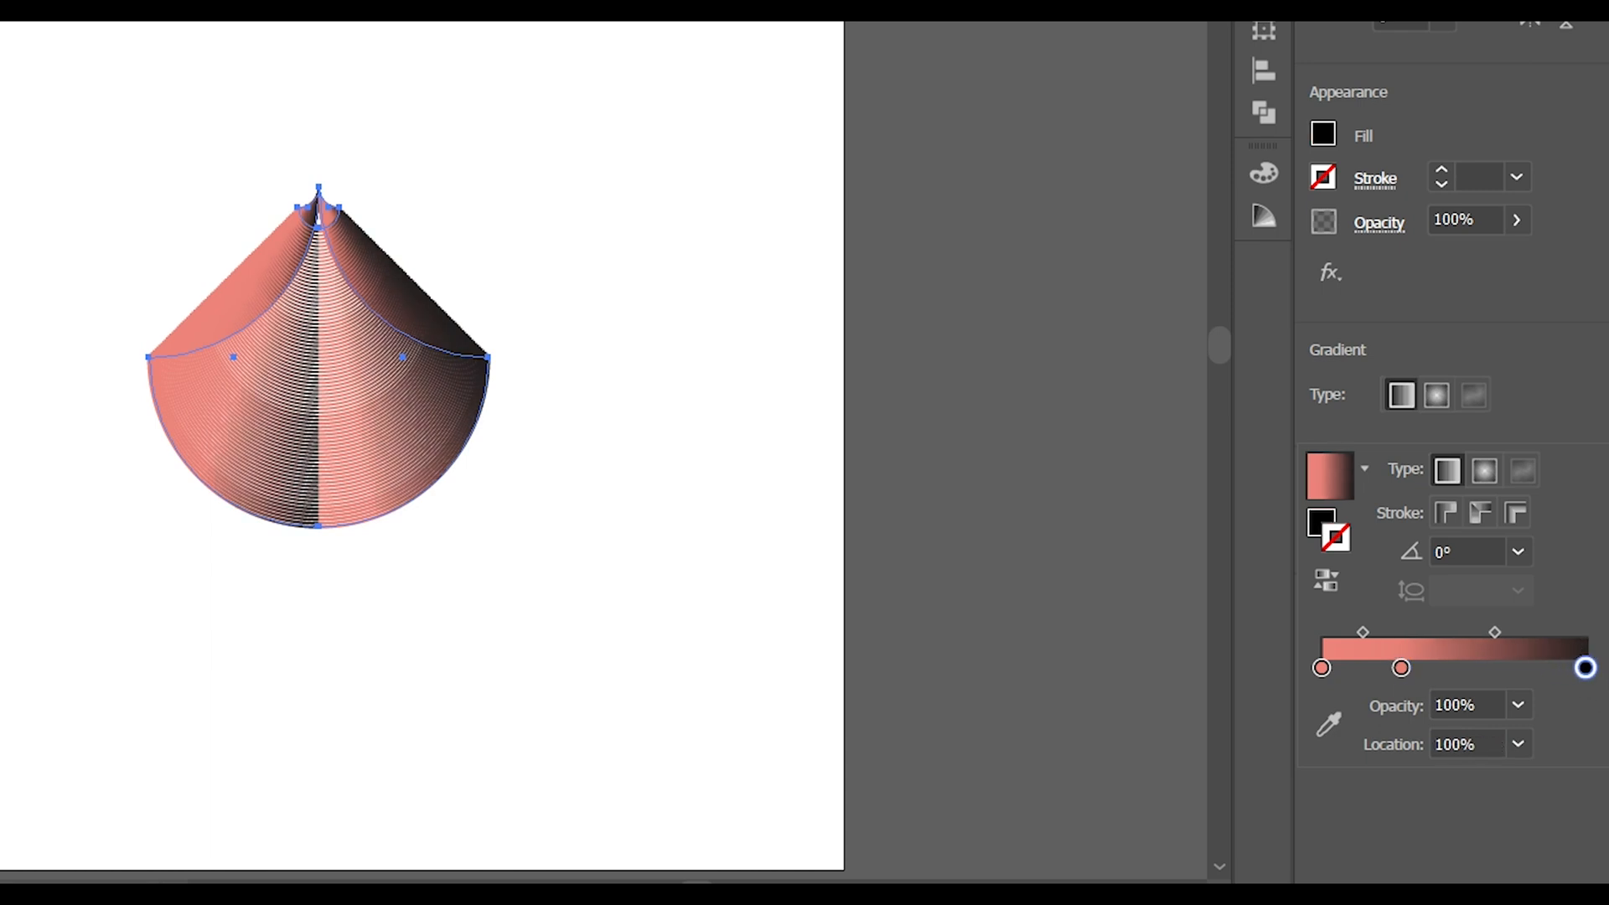
pyautogui.doubleClick(1585, 668)
pyautogui.click(1201, 403)
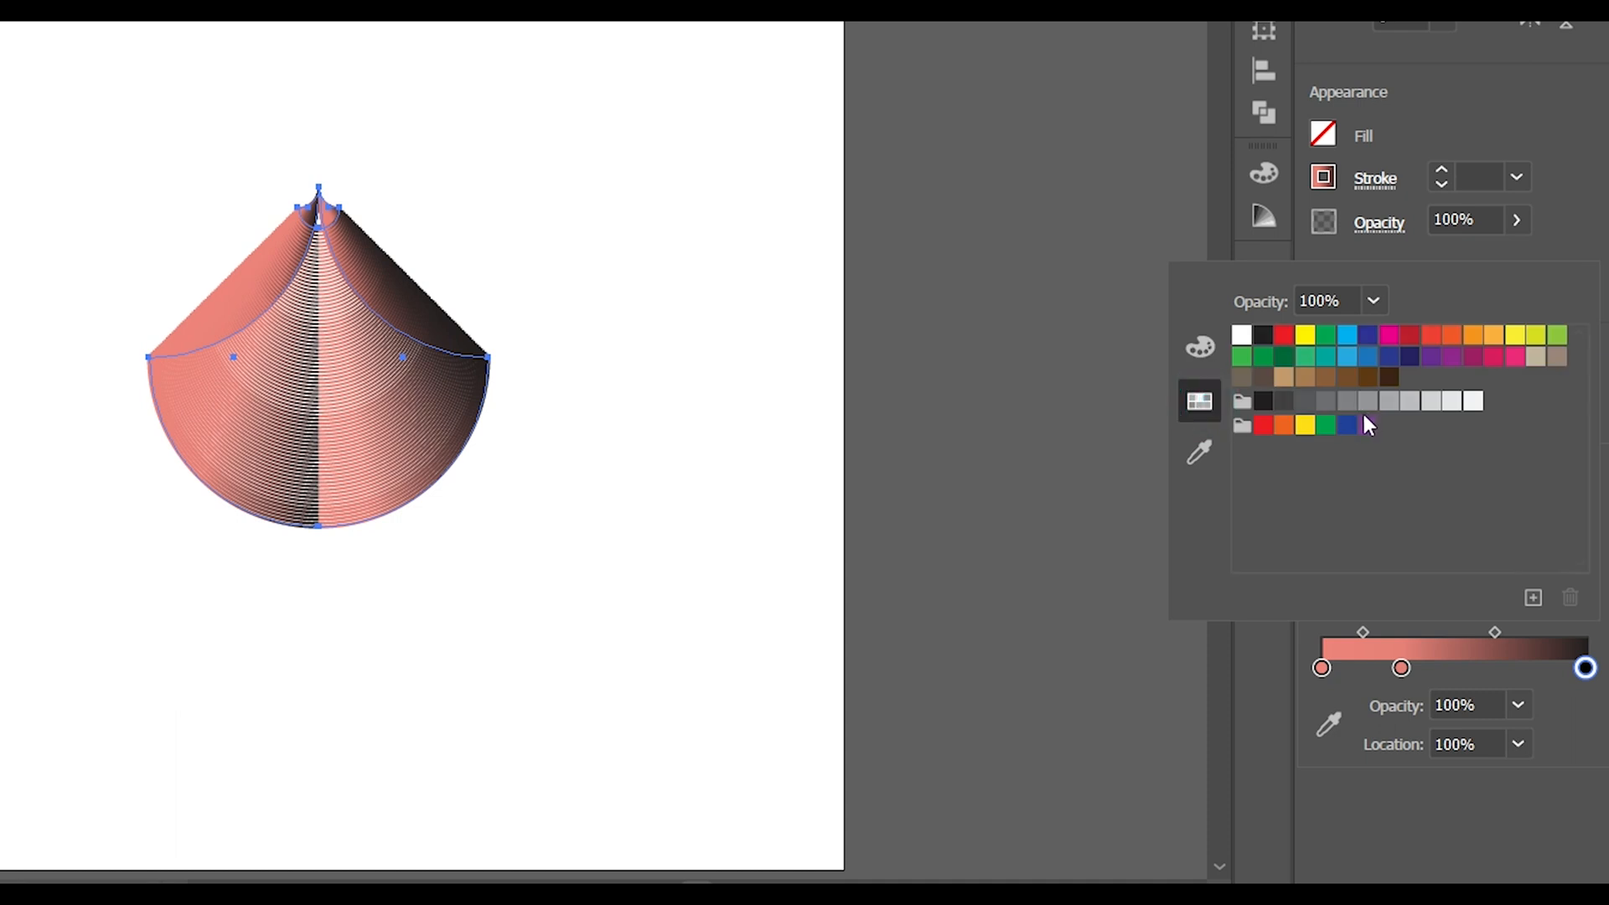
pyautogui.click(1343, 402)
pyautogui.click(1324, 403)
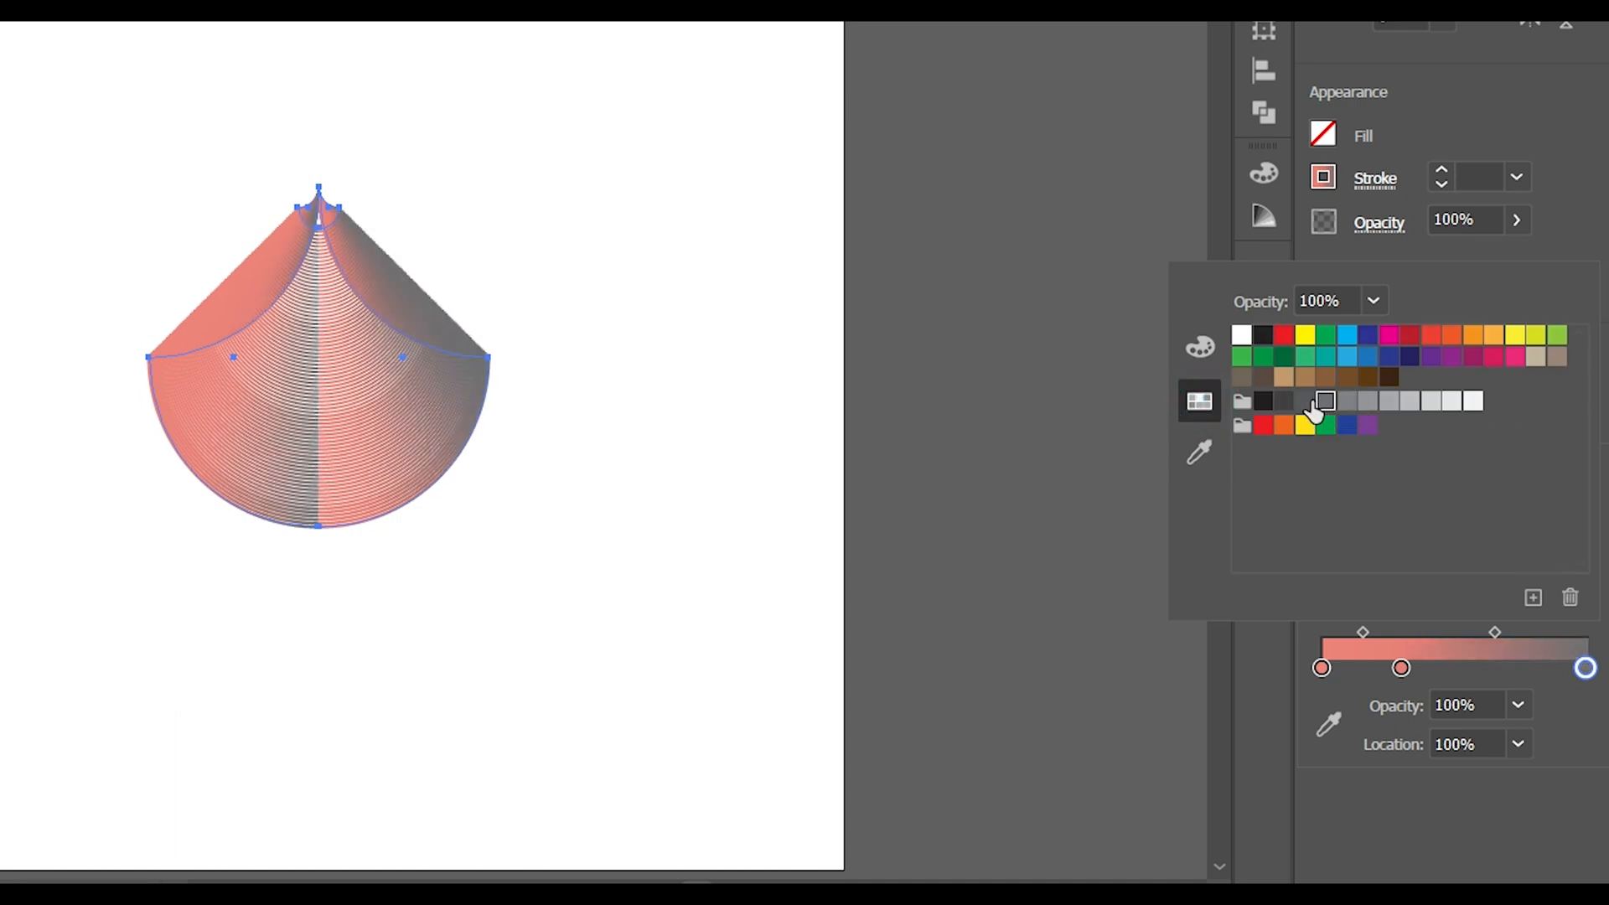
pyautogui.click(1304, 402)
pyautogui.click(1284, 402)
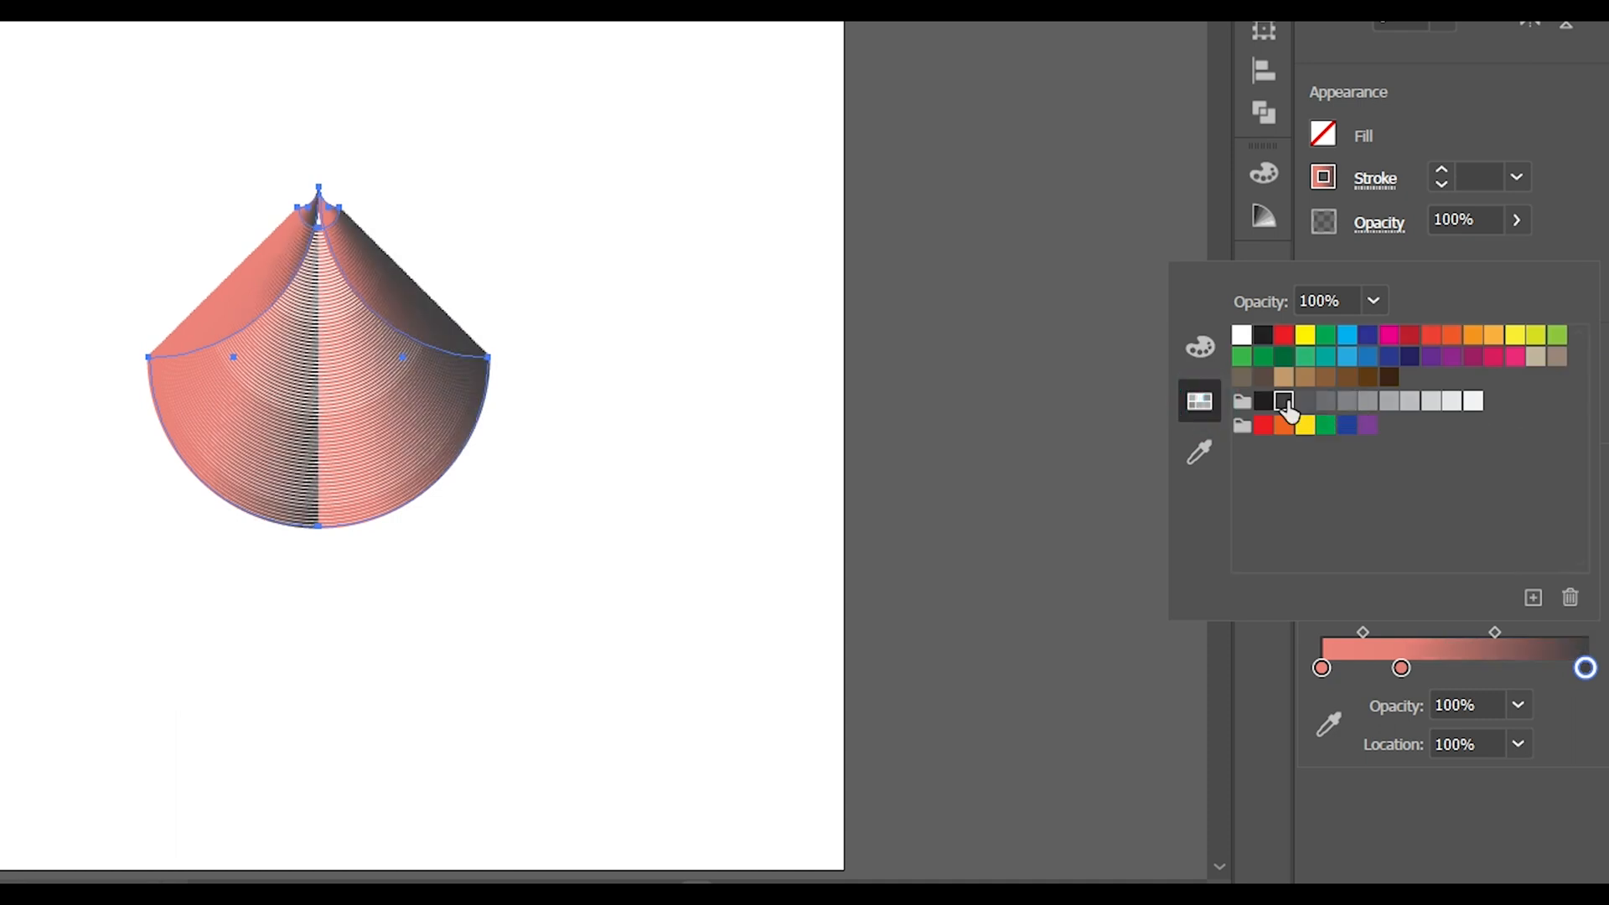
pyautogui.click(1602, 486)
# Reduce the stroke gradient to two stops, place the salmon stop at about 17.8%, and deselect the blend
pyautogui.moveTo(1391, 669); pyautogui.dragTo(1436, 662)
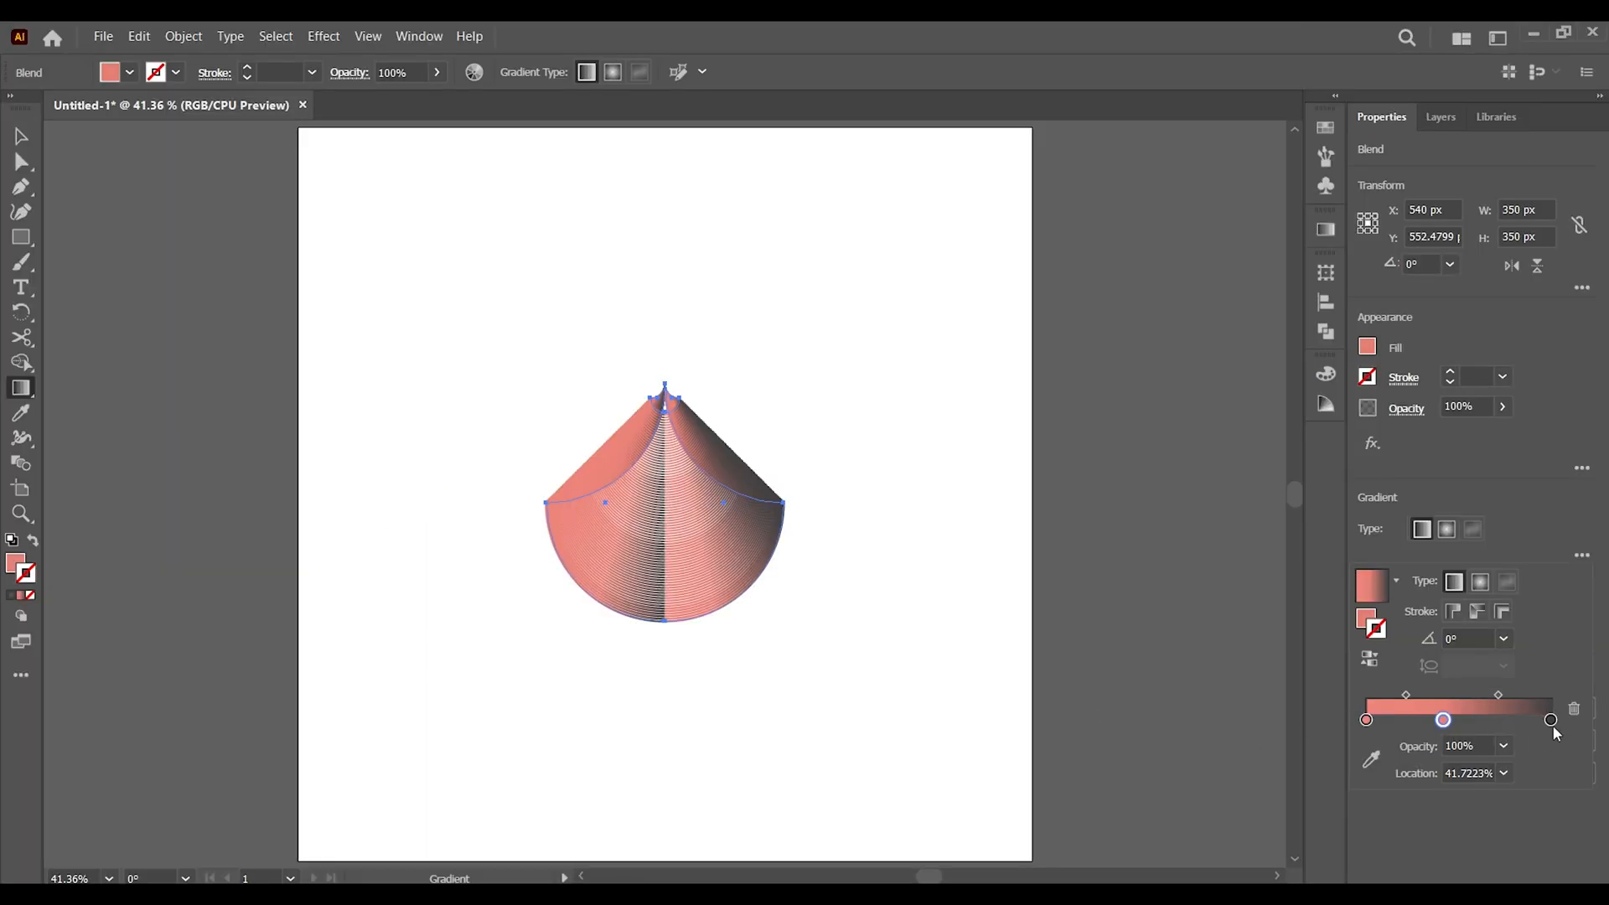
pyautogui.click(1573, 710)
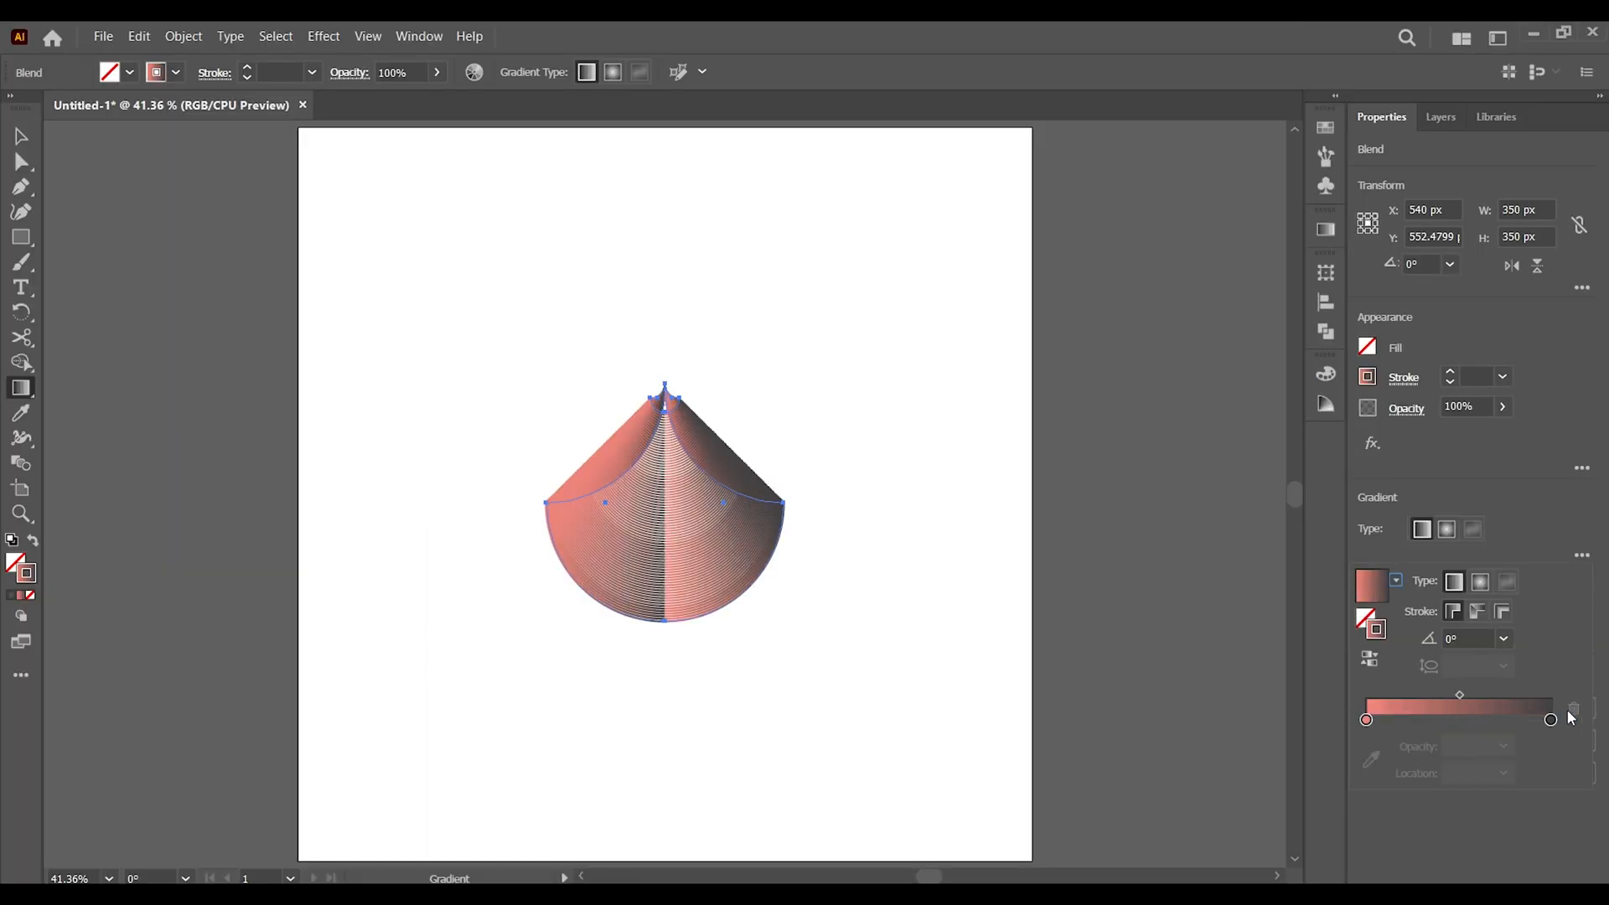
pyautogui.moveTo(1367, 720); pyautogui.dragTo(1401, 726)
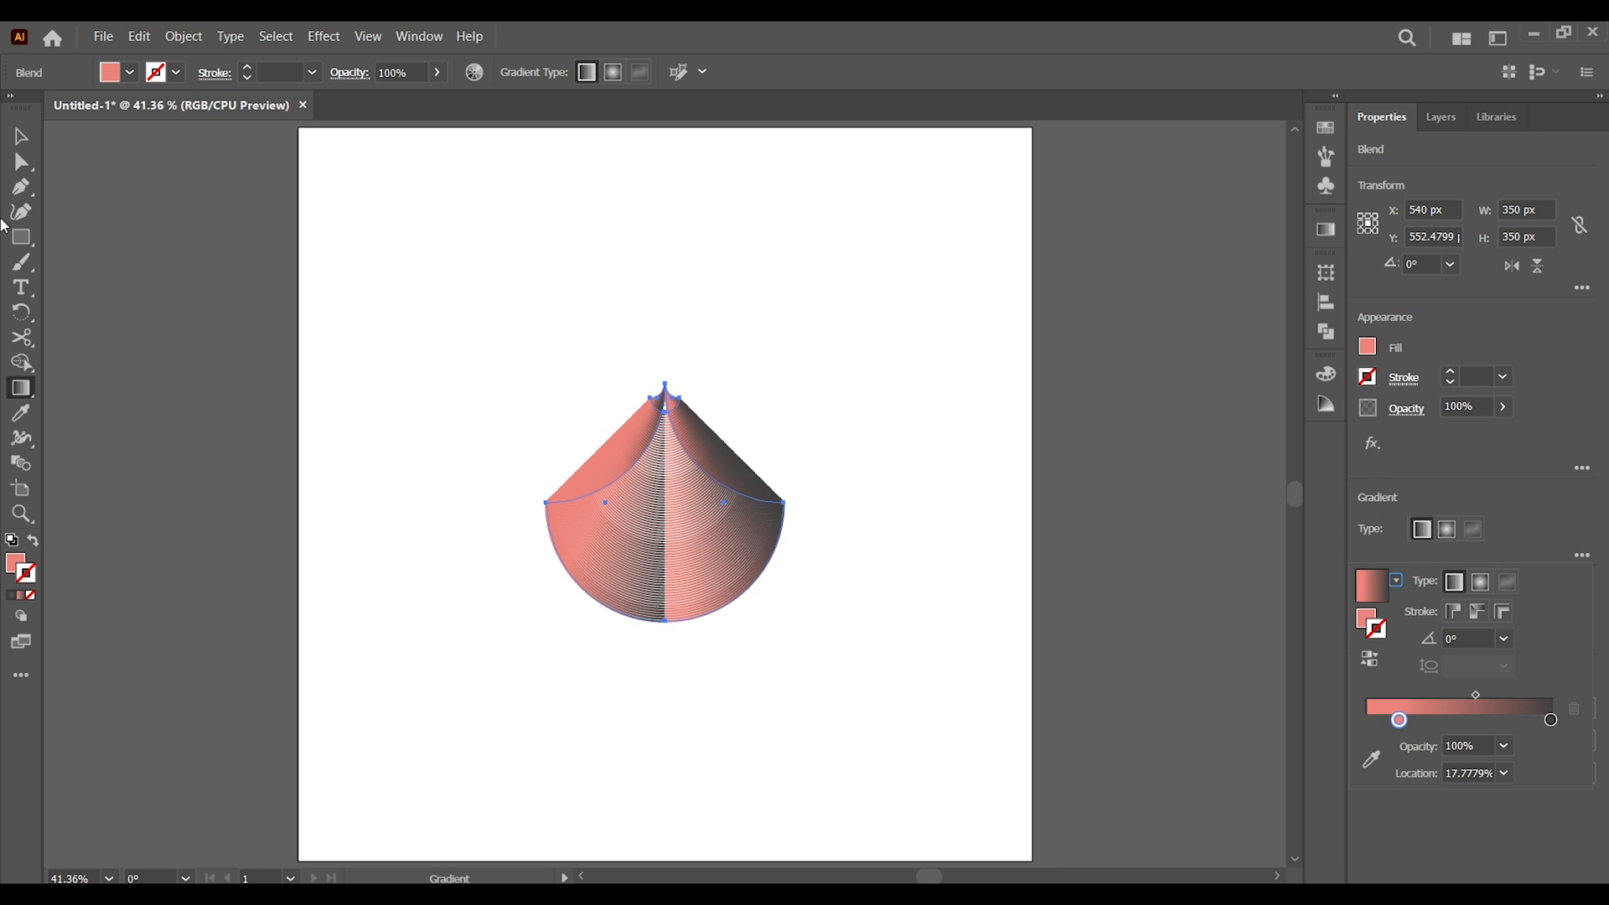
pyautogui.click(22, 134)
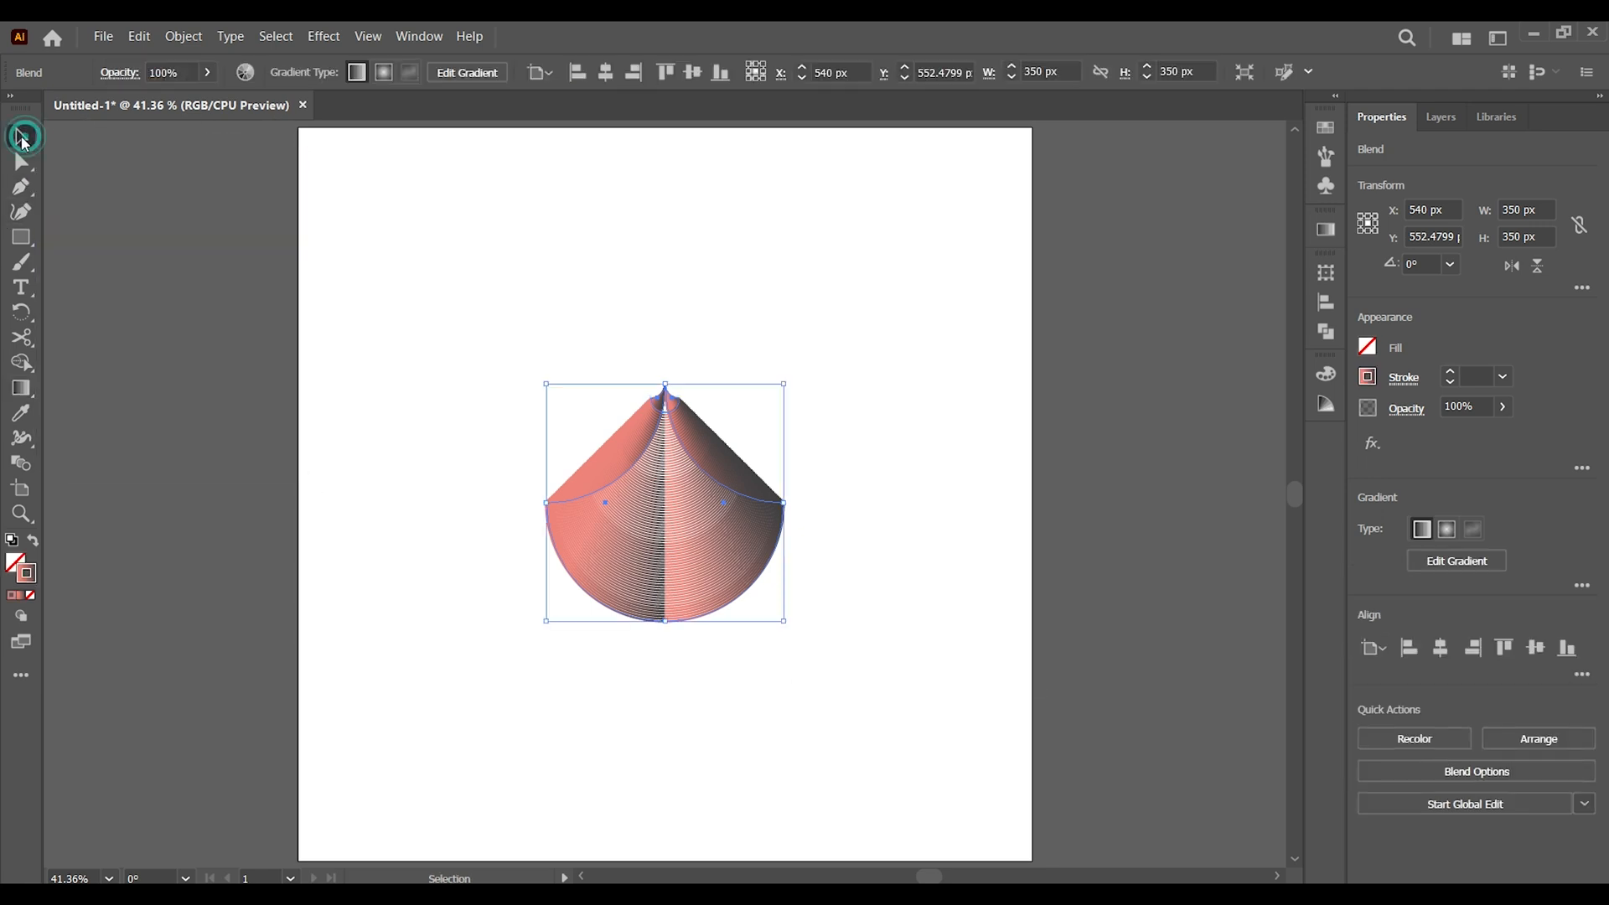
pyautogui.click(387, 359)
# Duplicate the blend vertically so the two copies meet, and rotate the upper one 180°
pyautogui.moveTo(380, 269); pyautogui.dragTo(922, 687)
pyautogui.moveTo(666, 587); pyautogui.dragTo(658, 495)
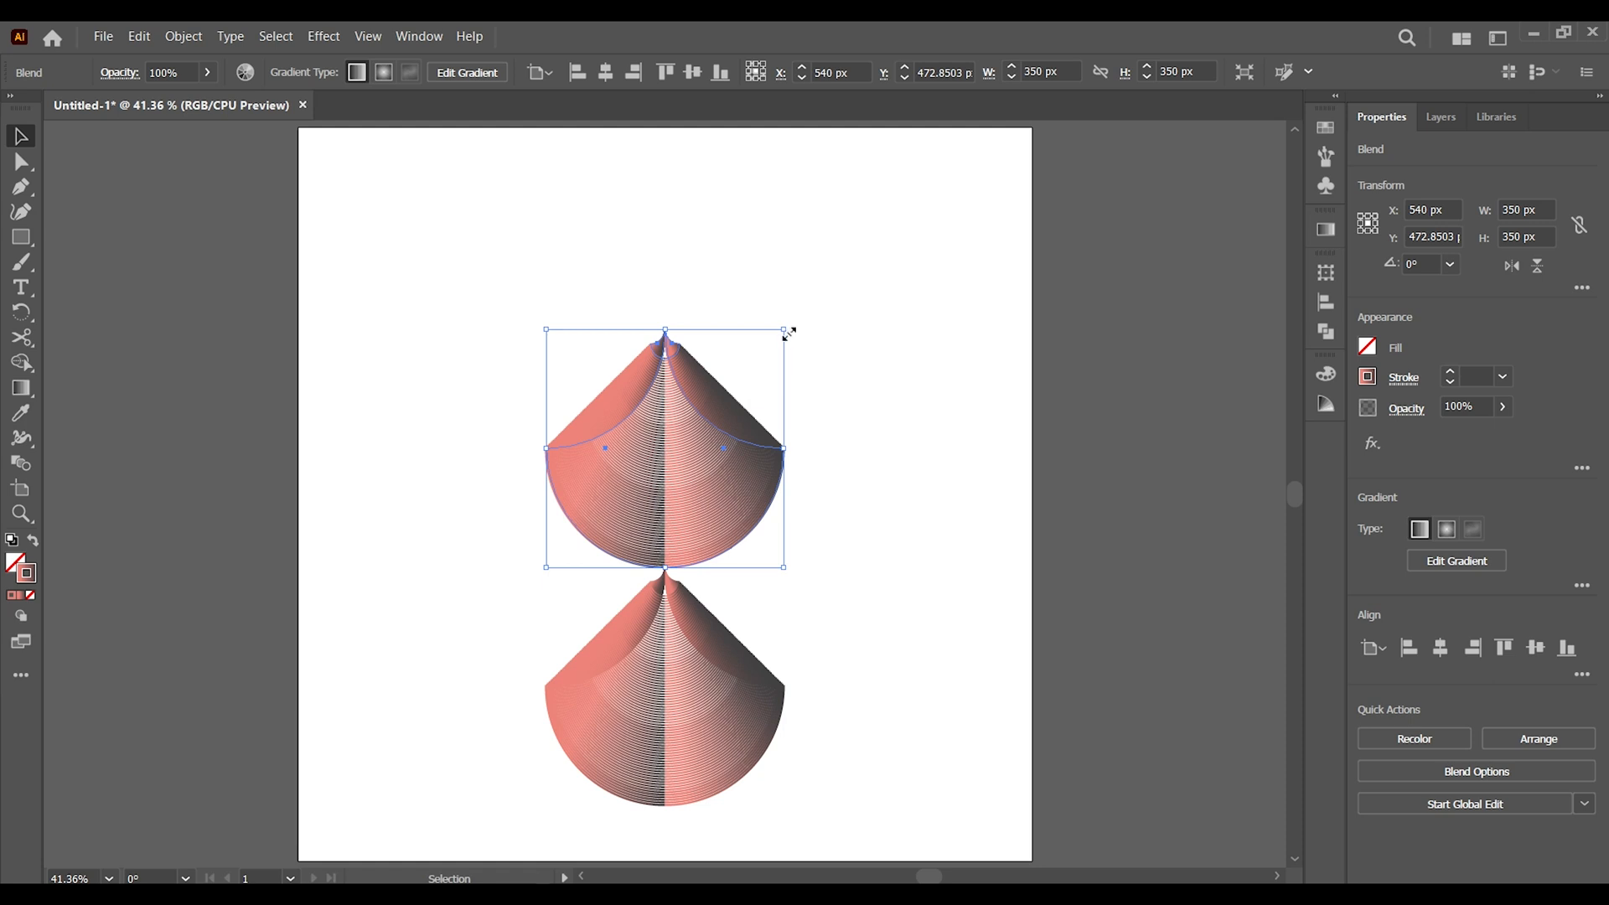
pyautogui.moveTo(791, 324); pyautogui.dragTo(558, 594)
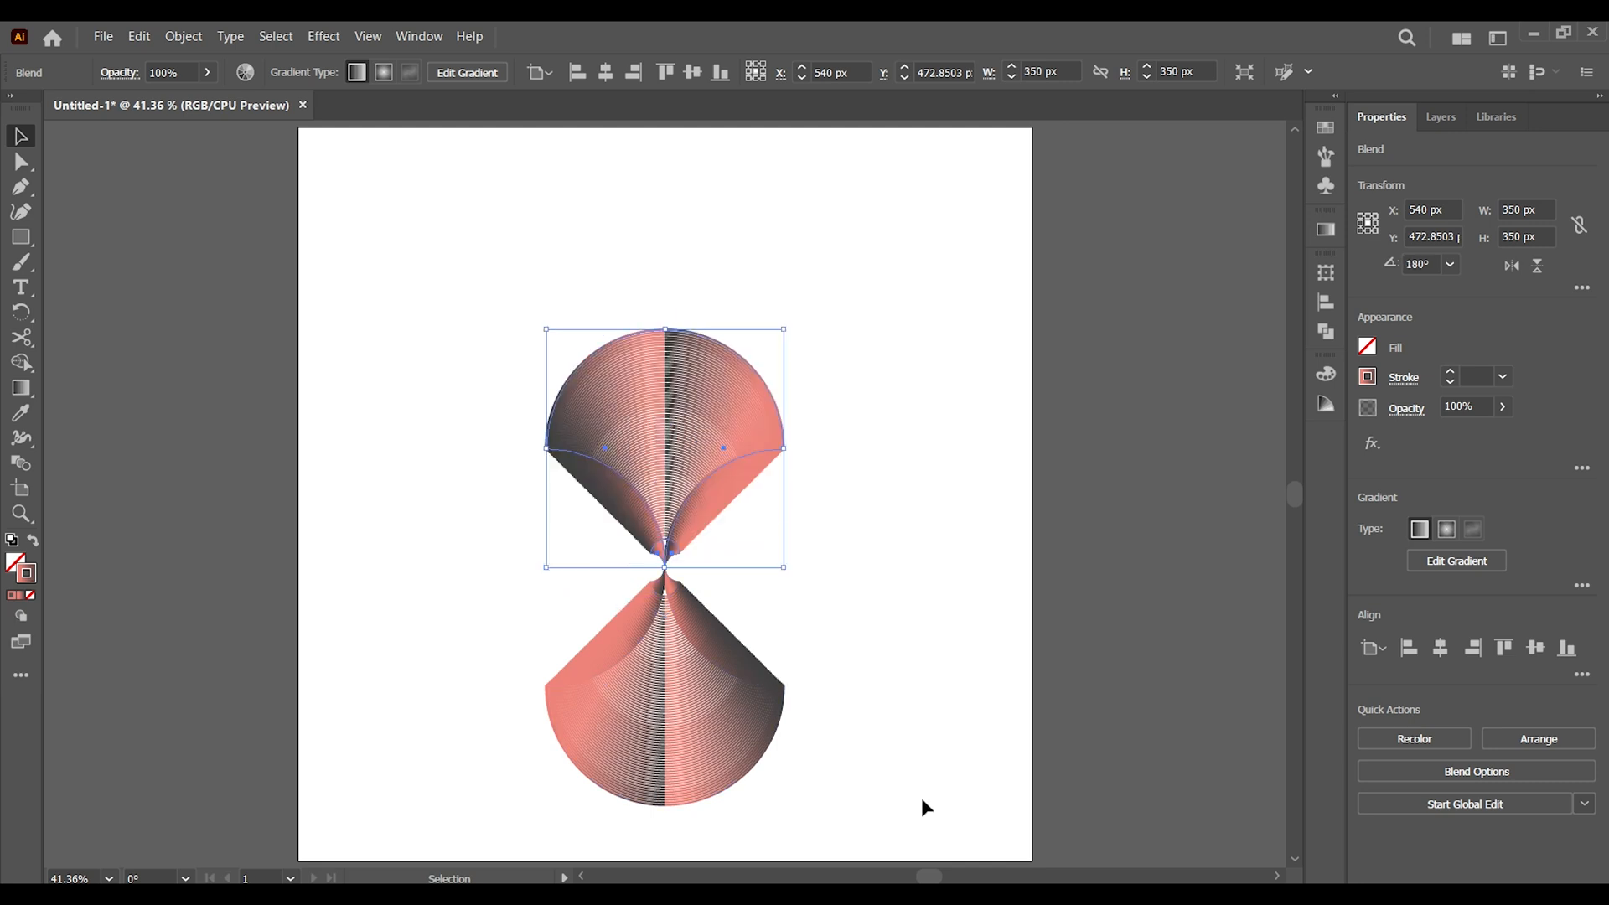
# Select both blends and move the pair up to about Y 525.6 px
pyautogui.click(406, 536)
pyautogui.moveTo(378, 349); pyautogui.dragTo(692, 632)
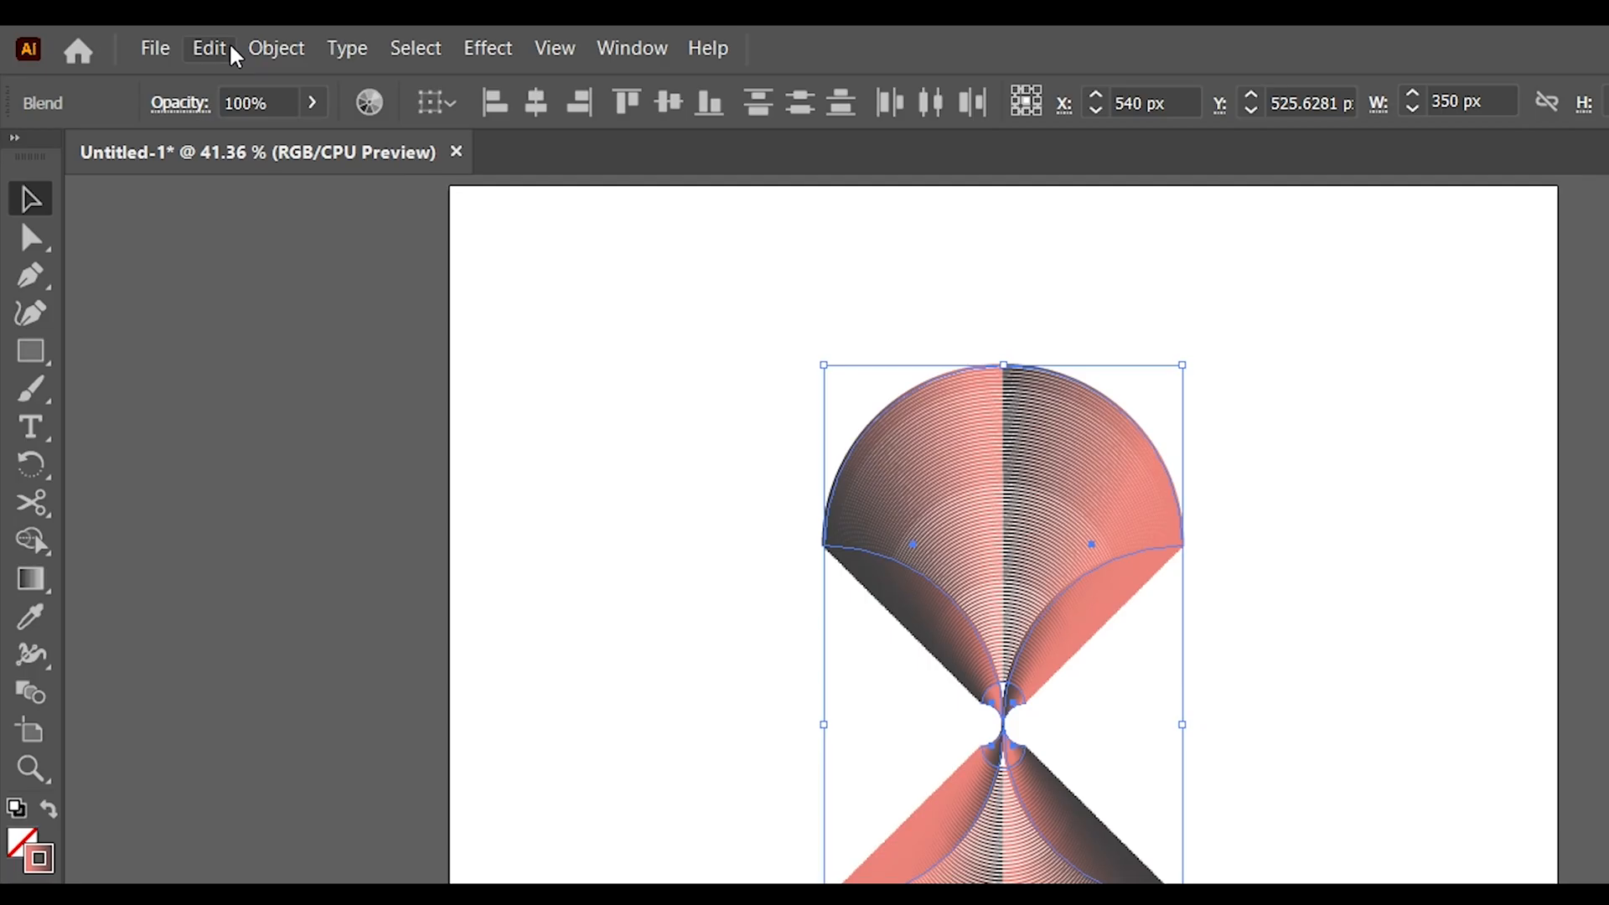
# Paste a copy of the vertical blend pair in front and rotate it 90° to form a four-petal shape
pyautogui.click(139, 39)
pyautogui.click(302, 184)
pyautogui.click(209, 48)
pyautogui.click(266, 245)
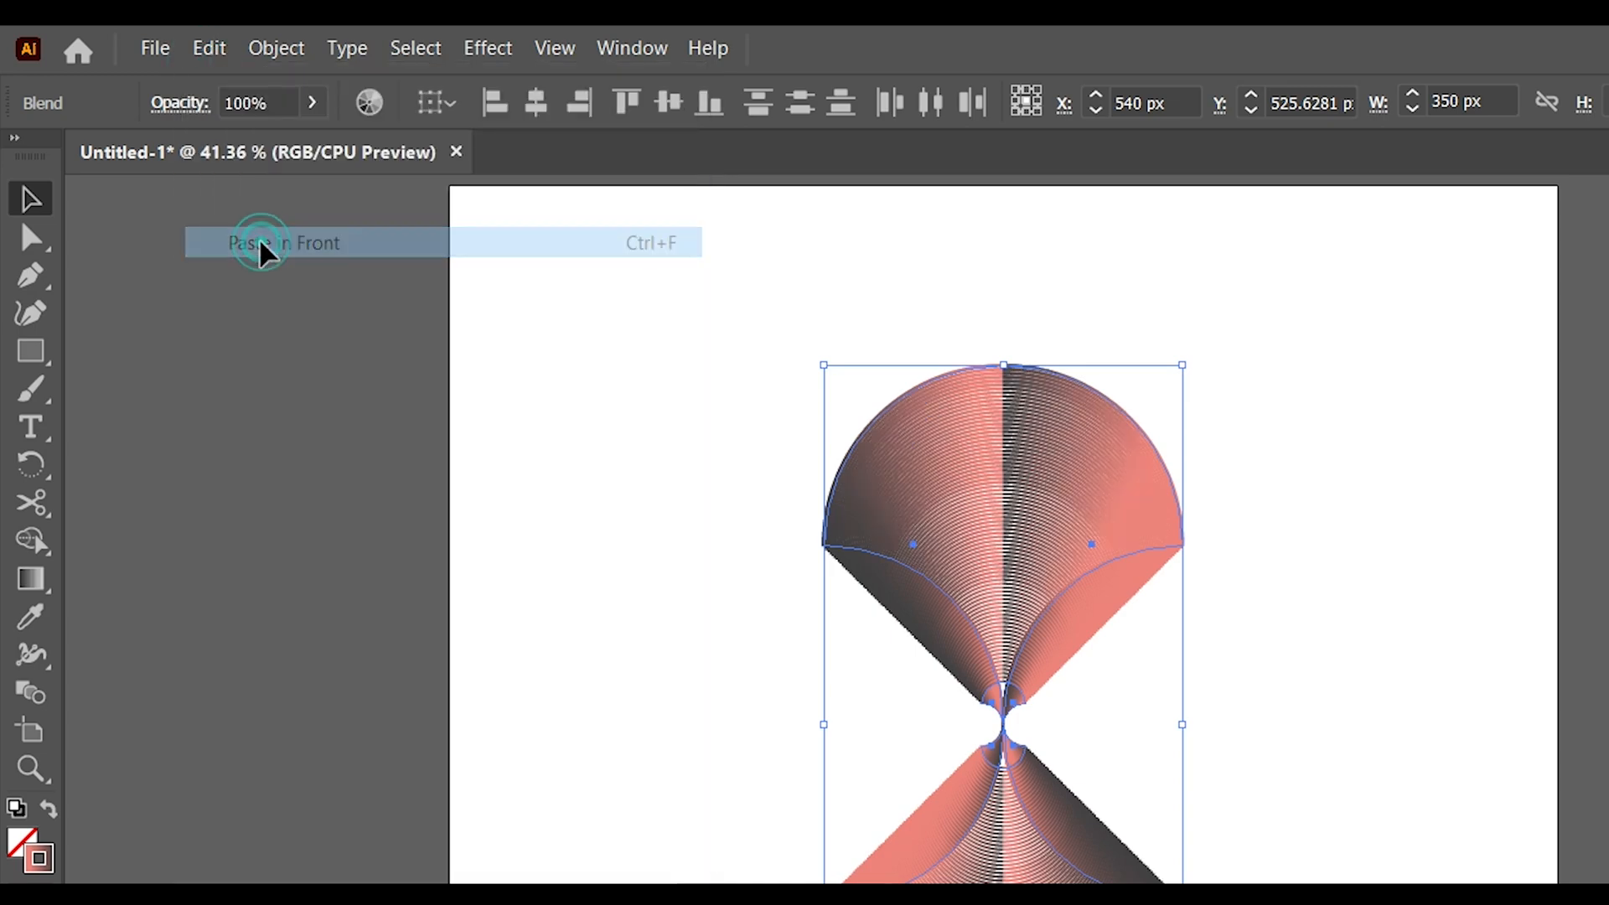
pyautogui.moveTo(781, 730); pyautogui.dragTo(966, 453)
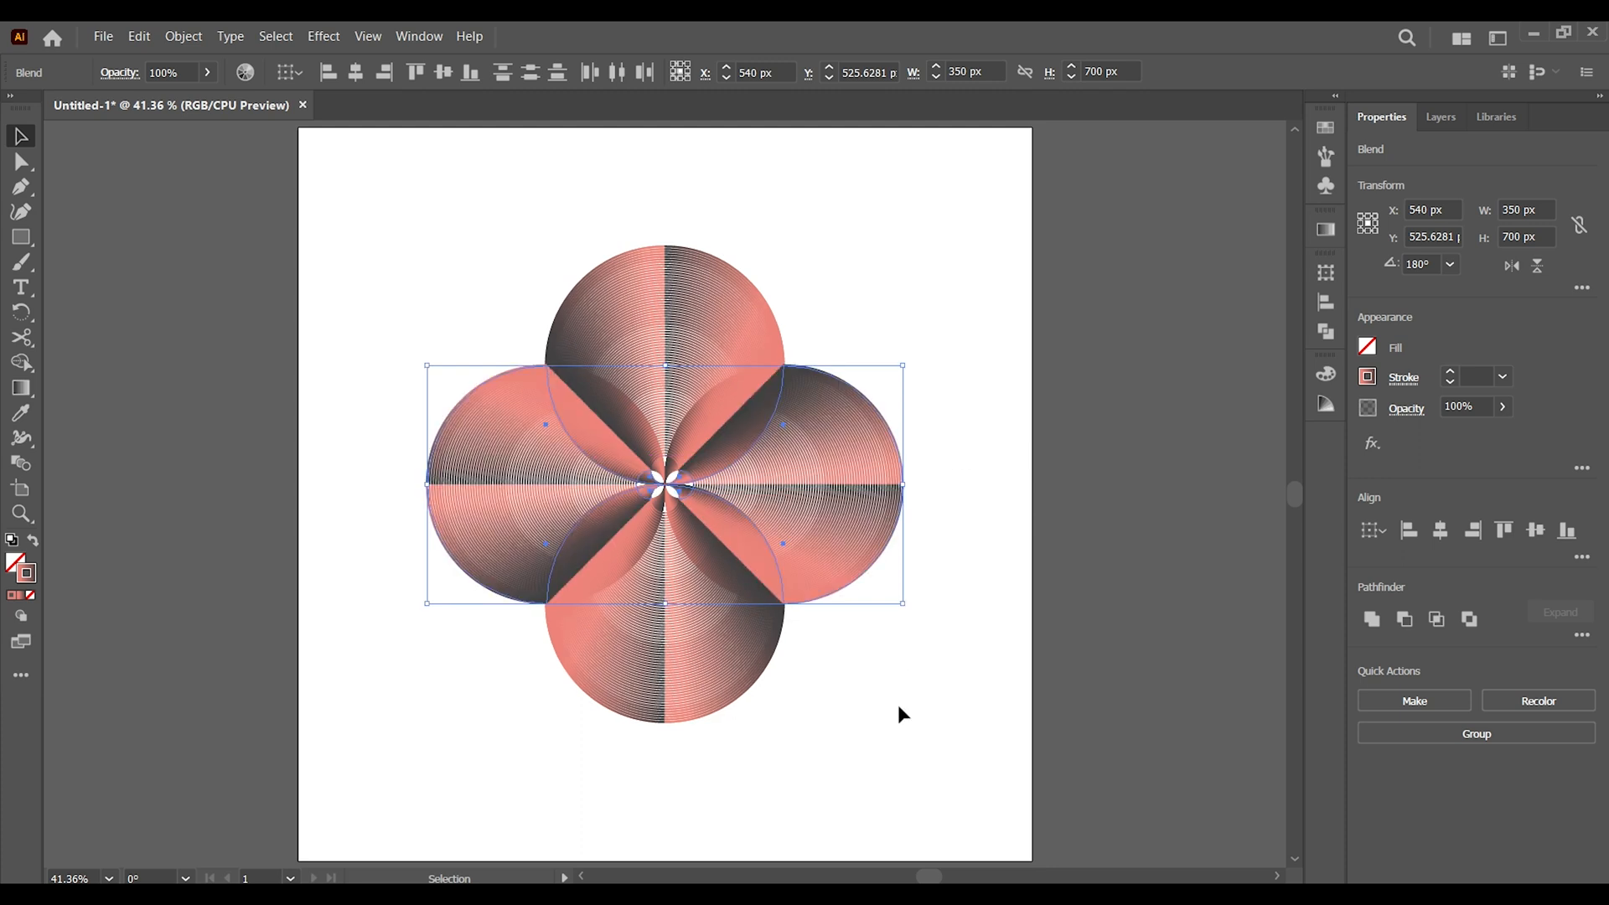
pyautogui.click(891, 781)
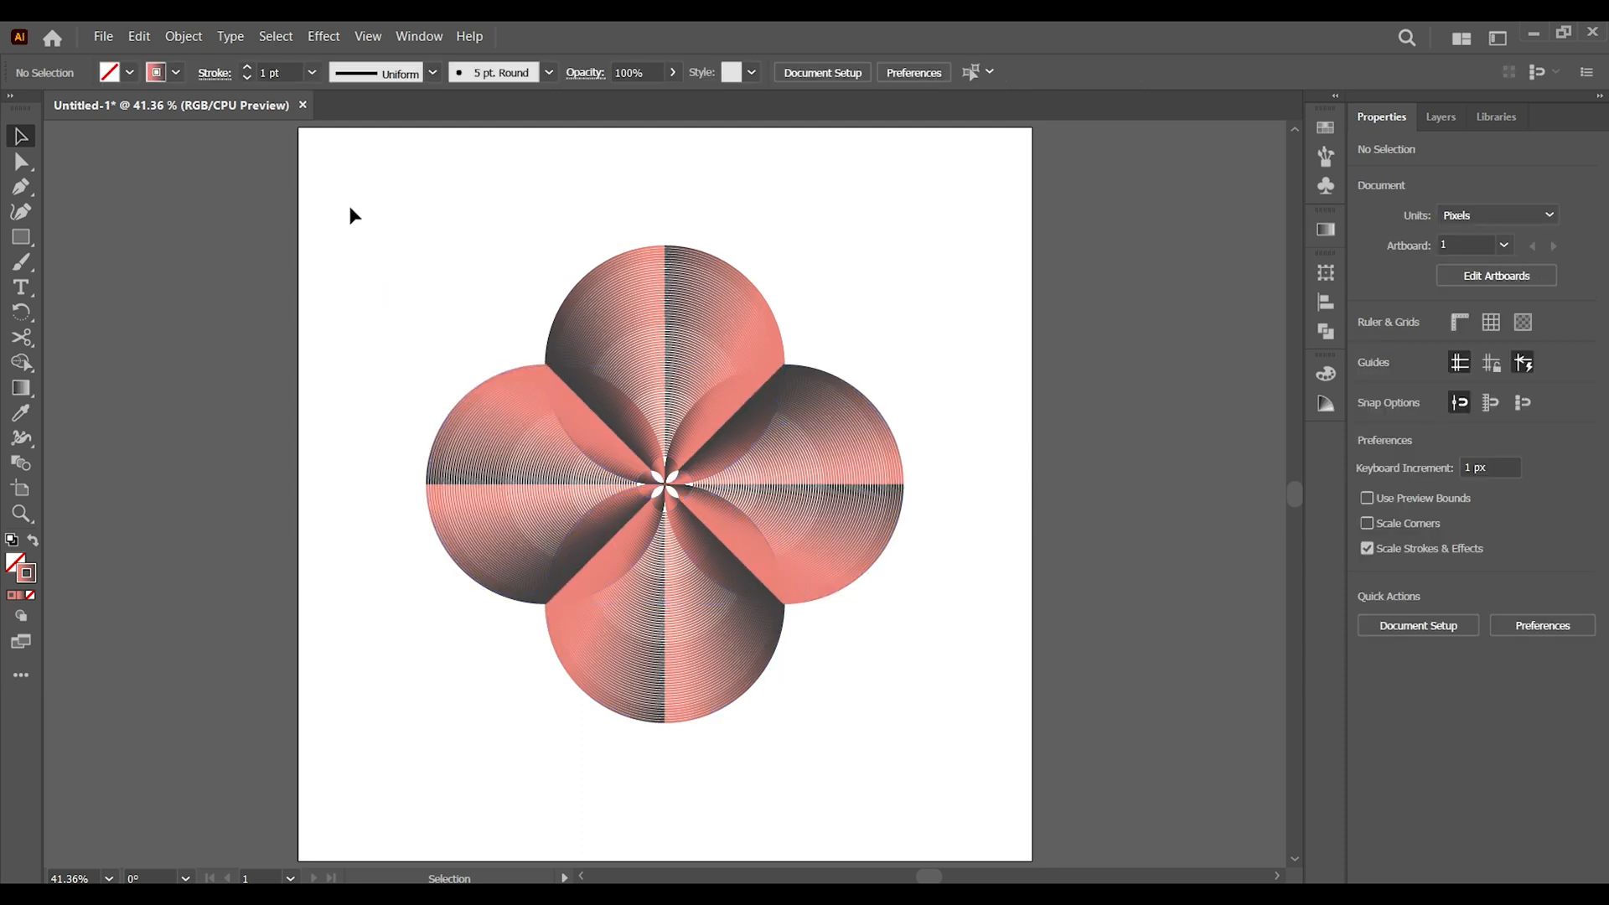
# Group all four blends and paste a copy of the group in front, rotated 45° to form an eight-petal flower
pyautogui.moveTo(350, 201); pyautogui.dragTo(985, 777)
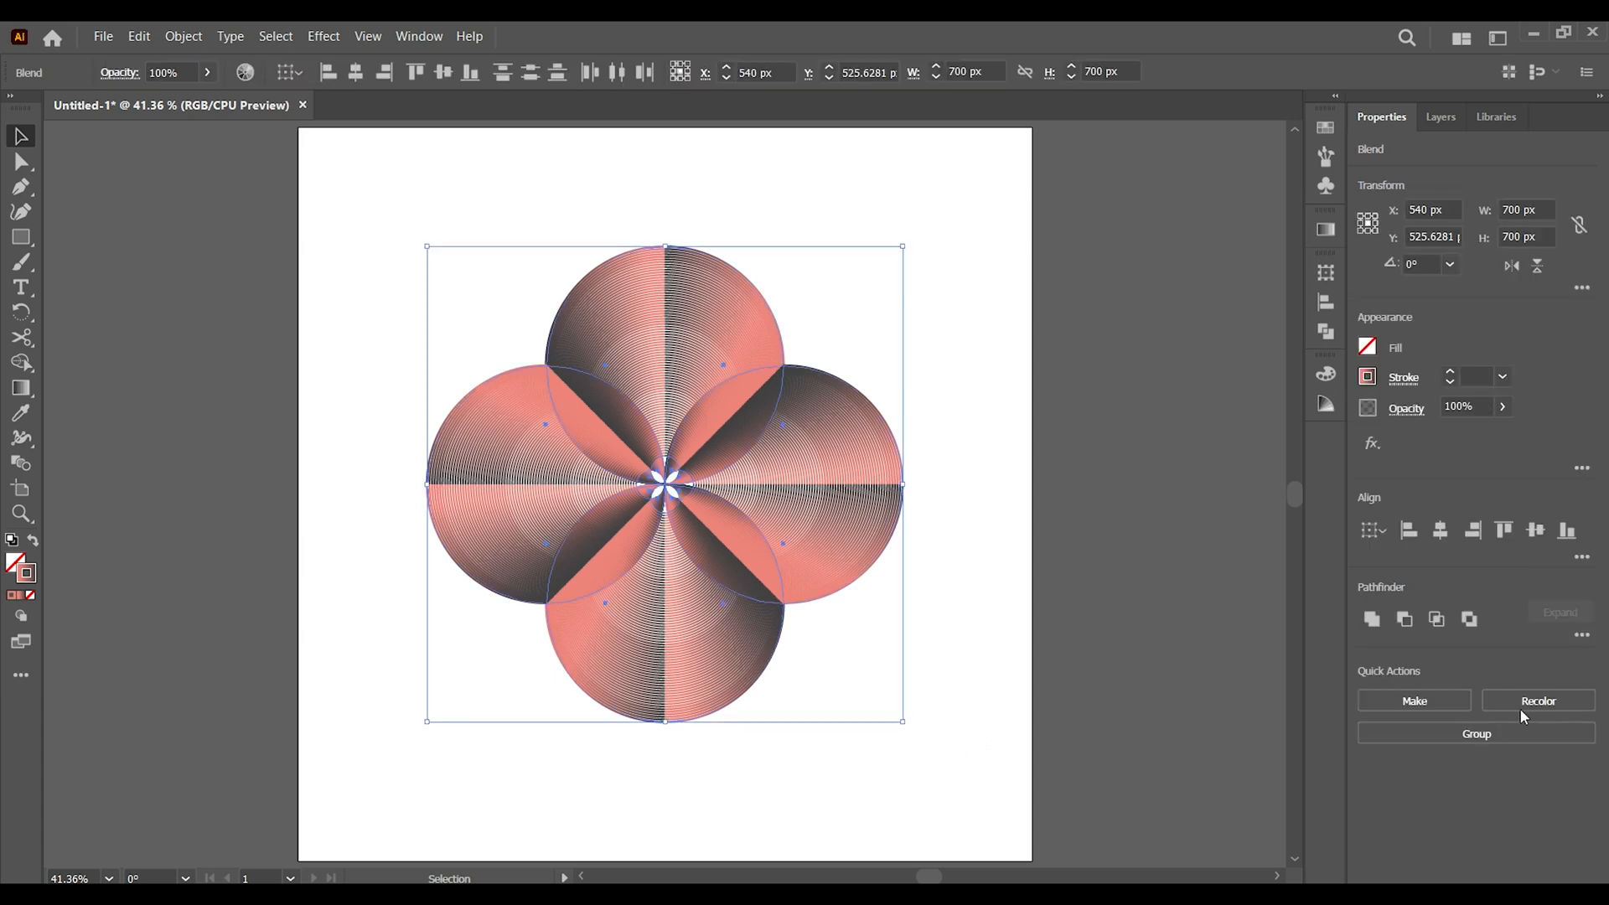
pyautogui.click(1485, 735)
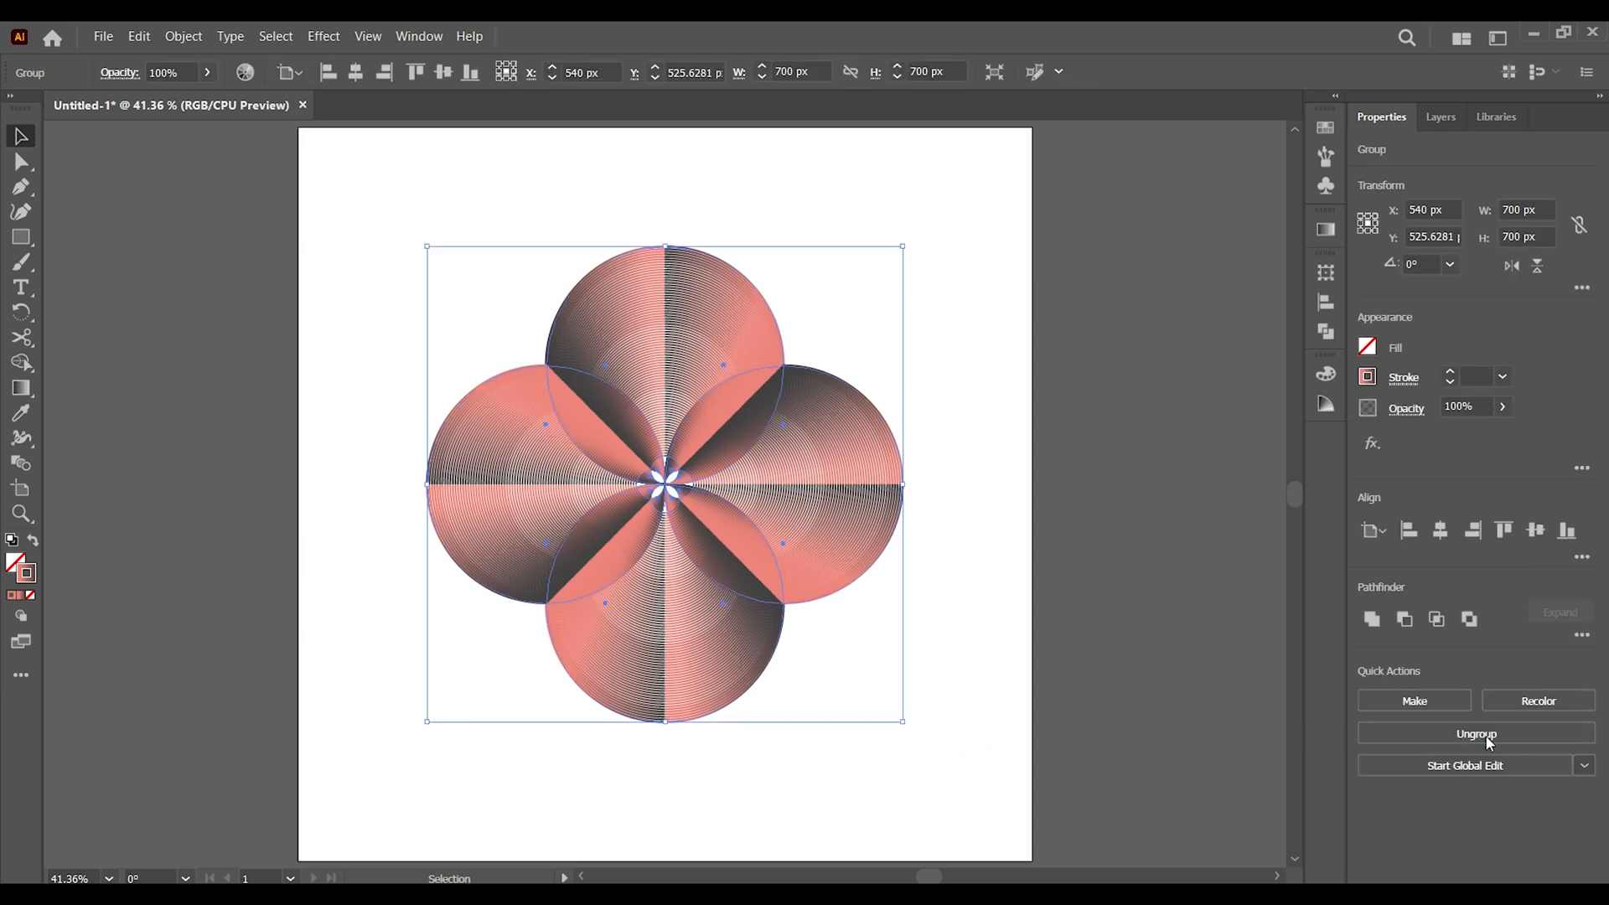
pyautogui.click(139, 36)
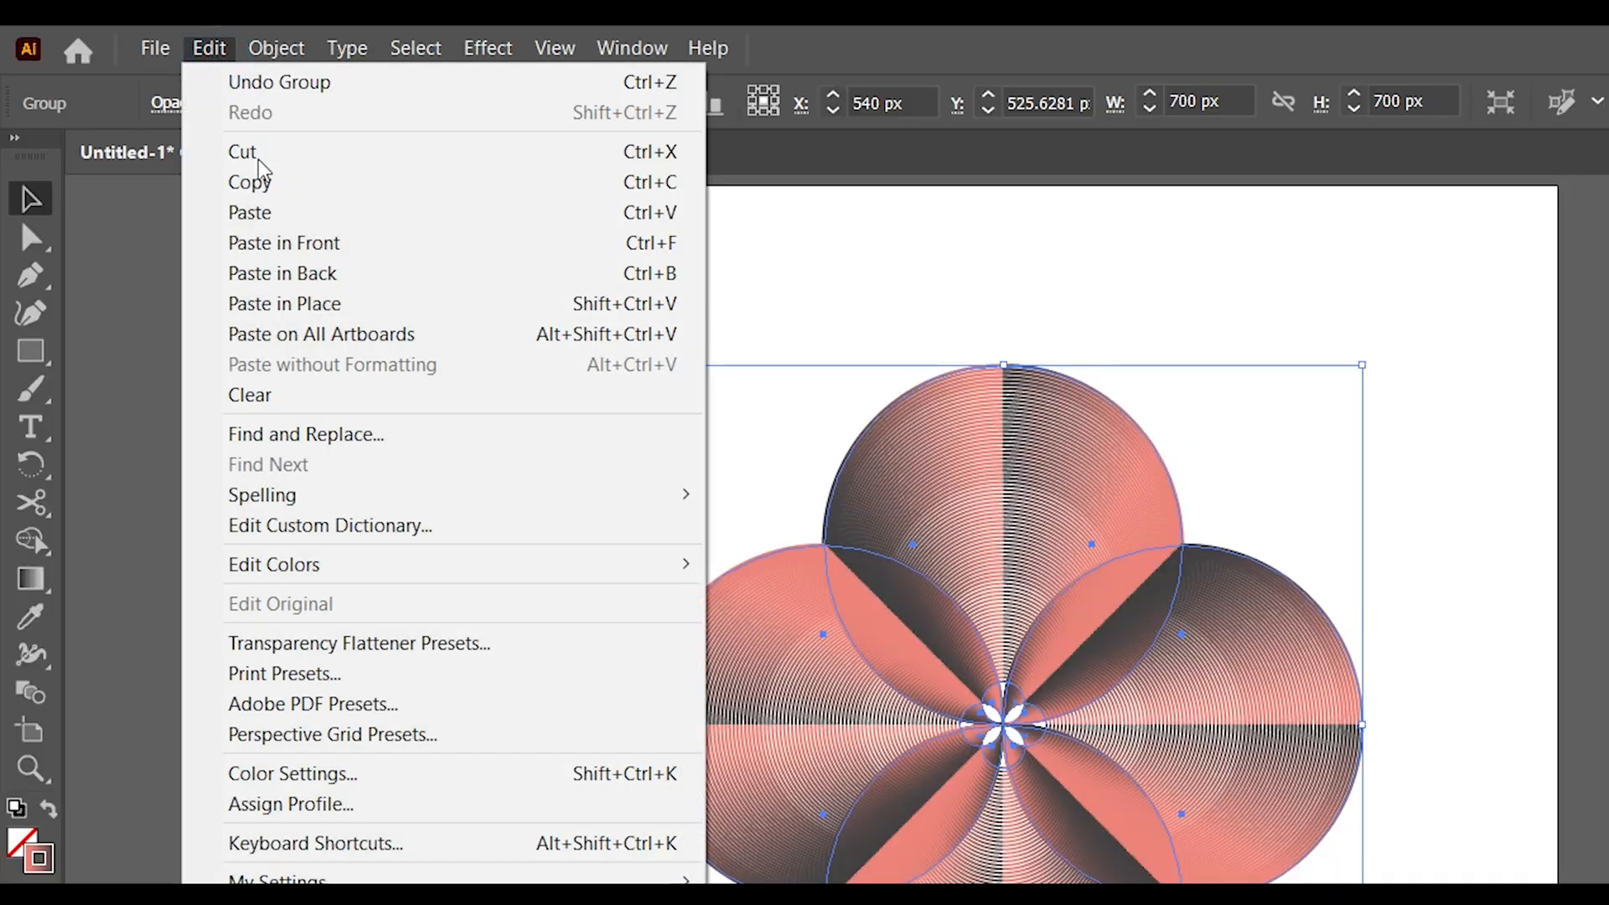
pyautogui.click(252, 182)
pyautogui.click(209, 48)
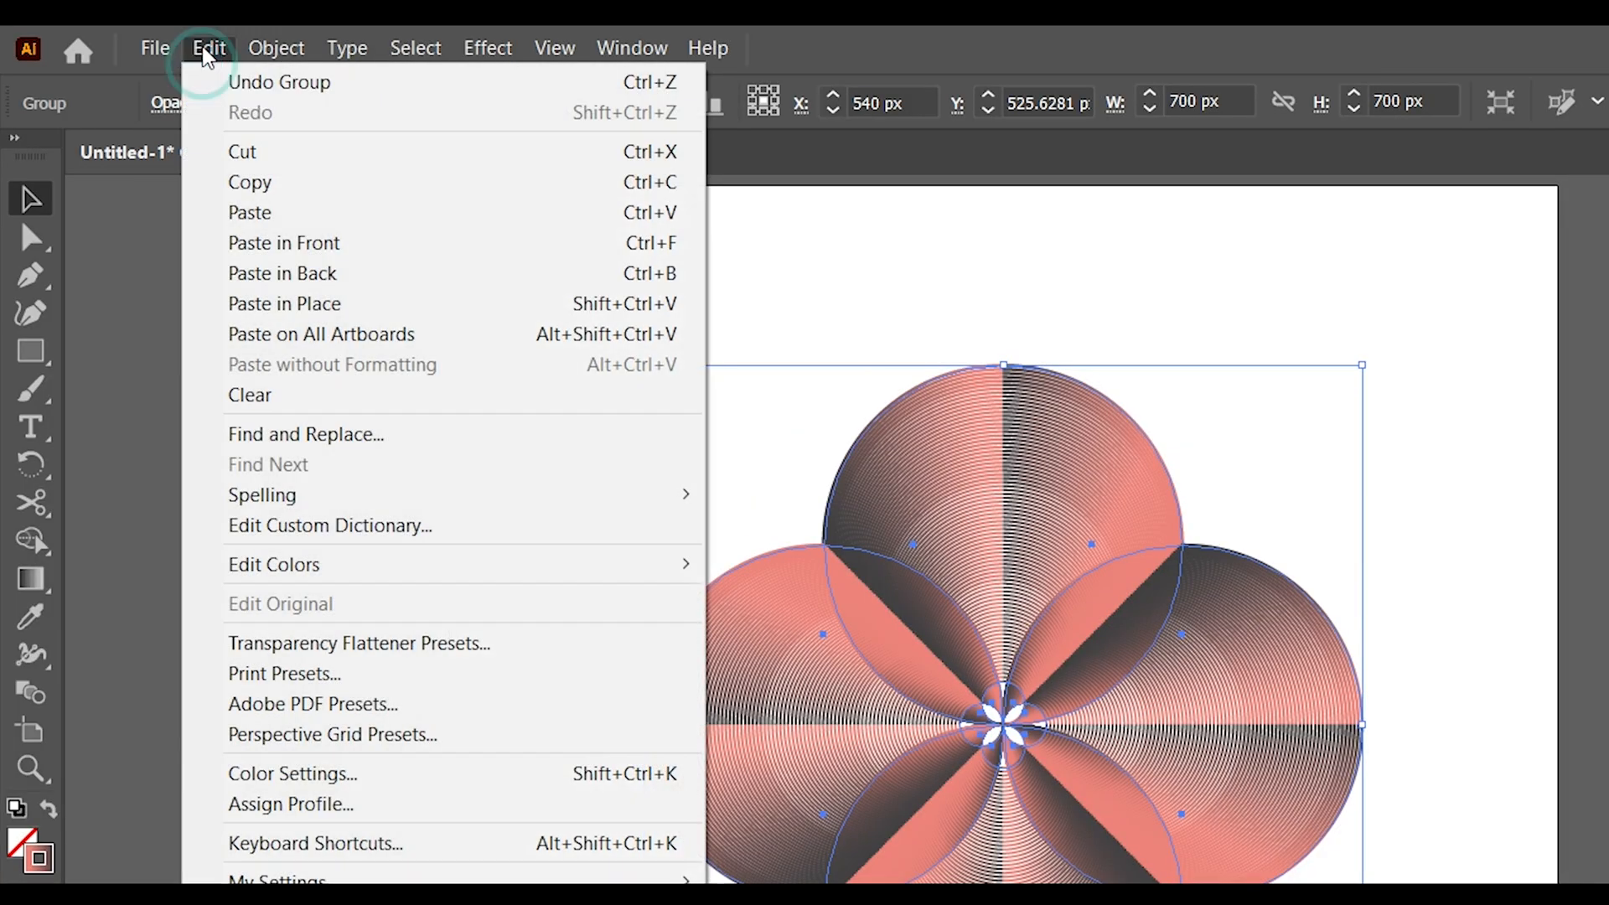
pyautogui.click(268, 245)
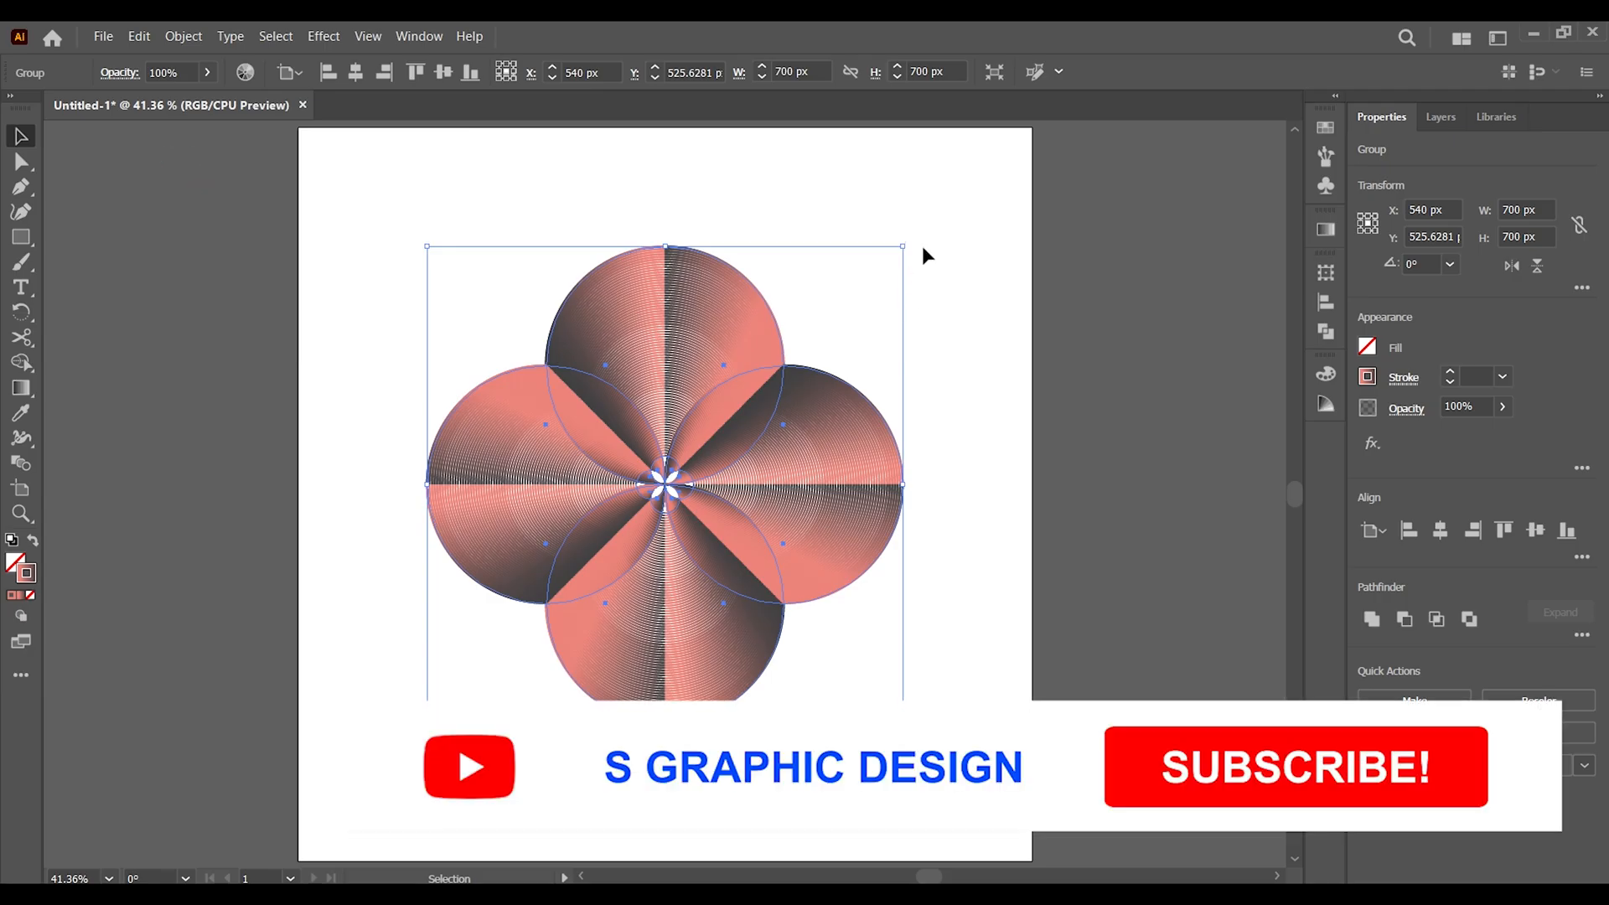
pyautogui.moveTo(948, 275); pyautogui.dragTo(995, 375)
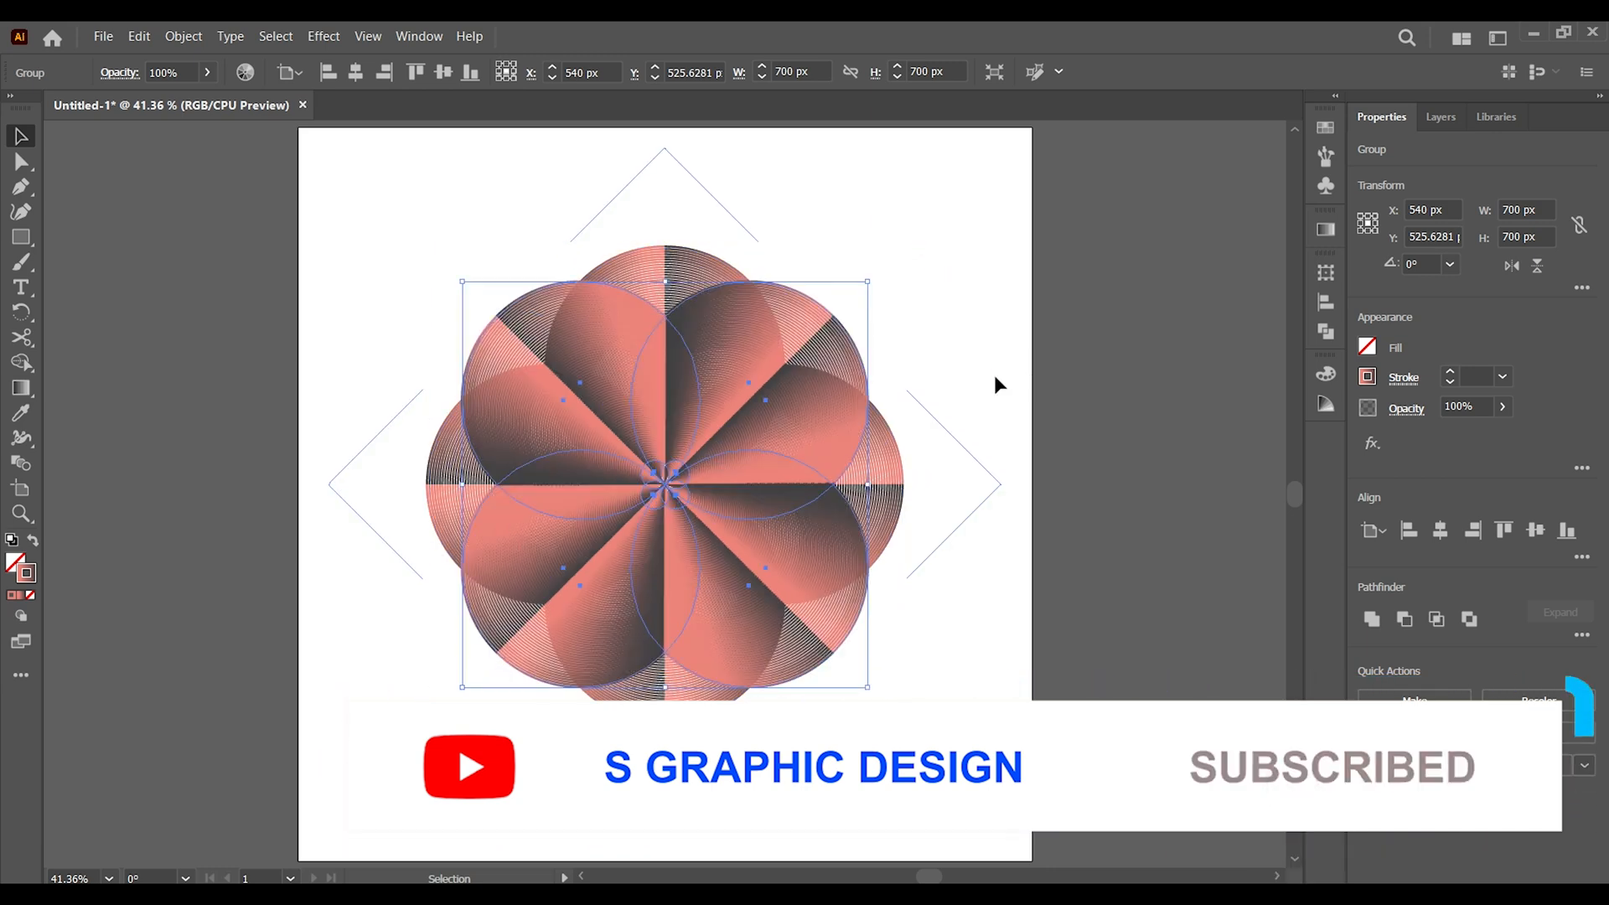
pyautogui.click(922, 728)
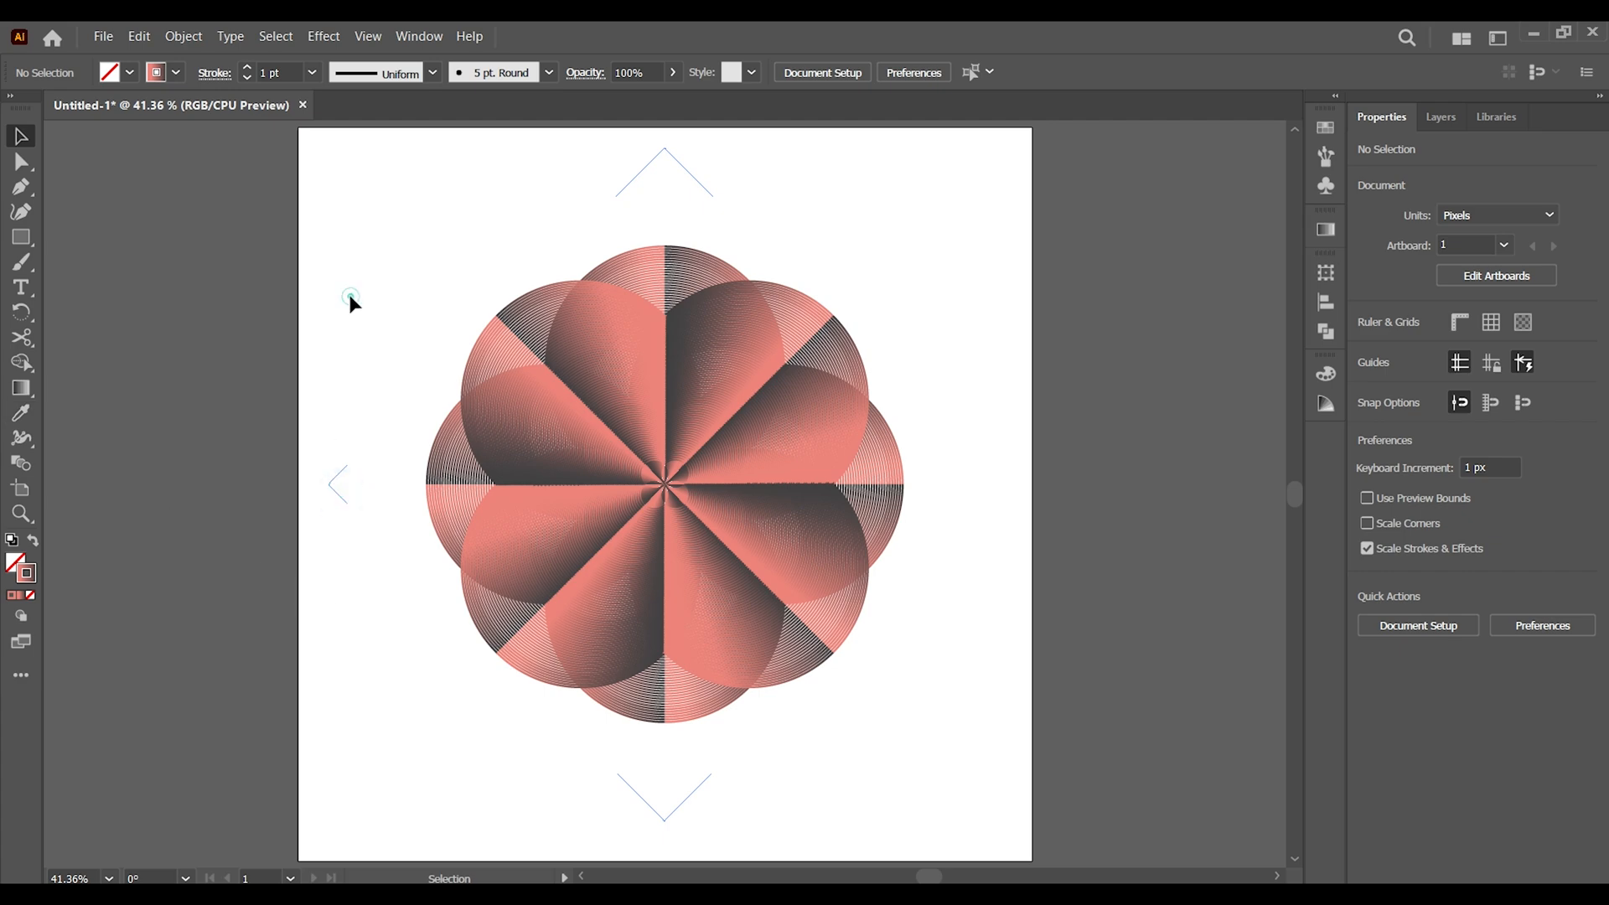
# Expand the object, fill and stroke of the entire flower artwork, and deselect it
pyautogui.hotkey('ctrl', '-')
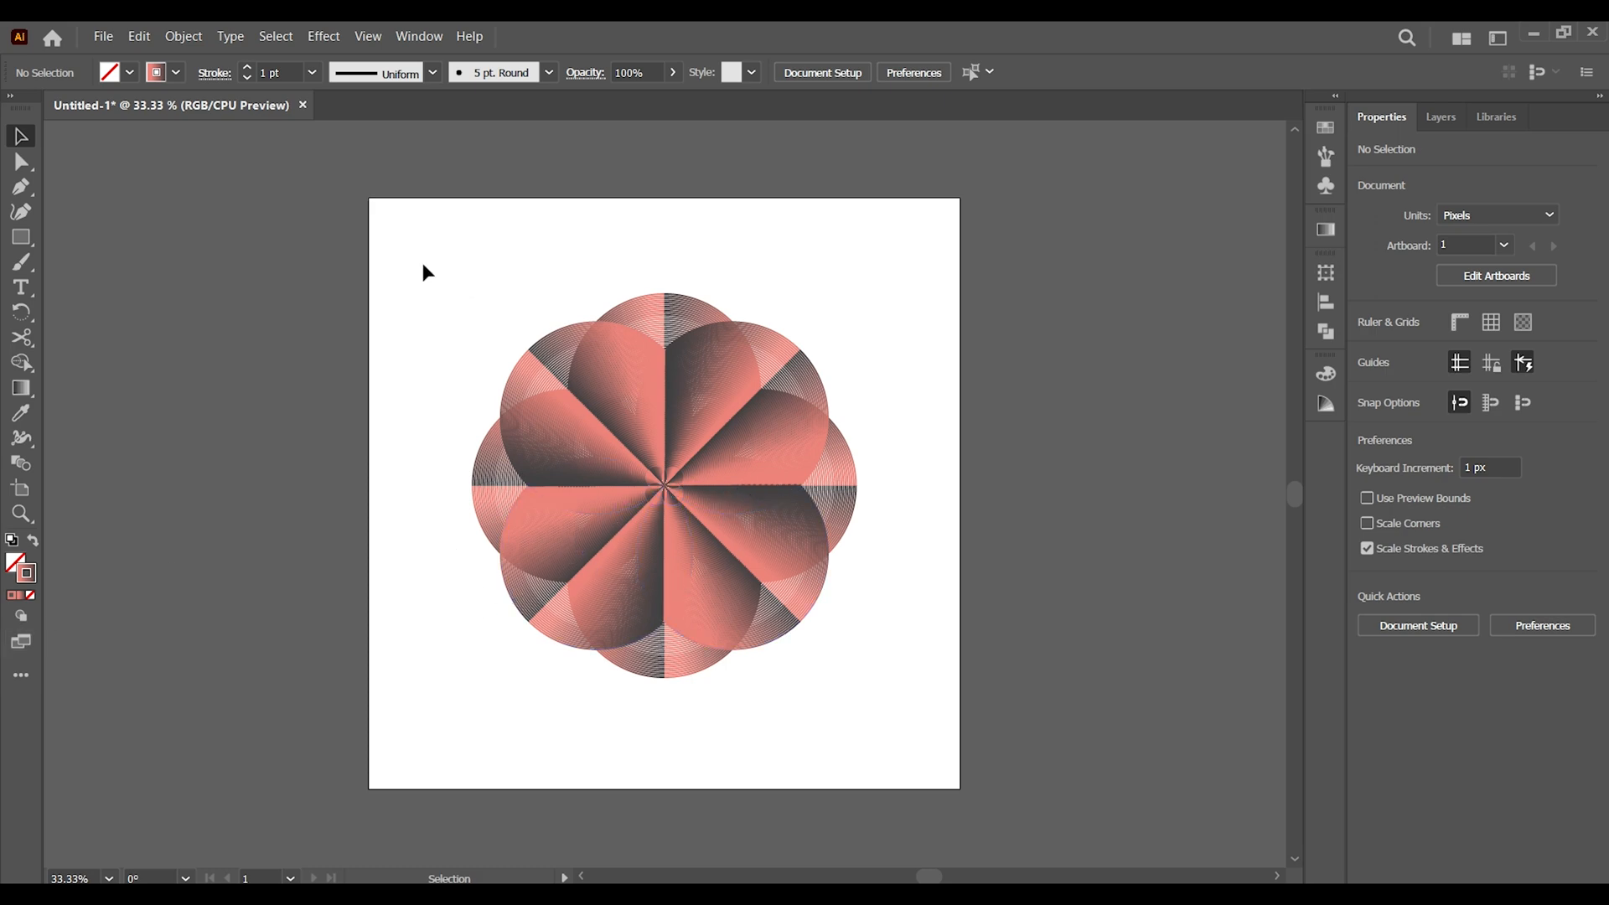
pyautogui.moveTo(415, 237); pyautogui.dragTo(903, 759)
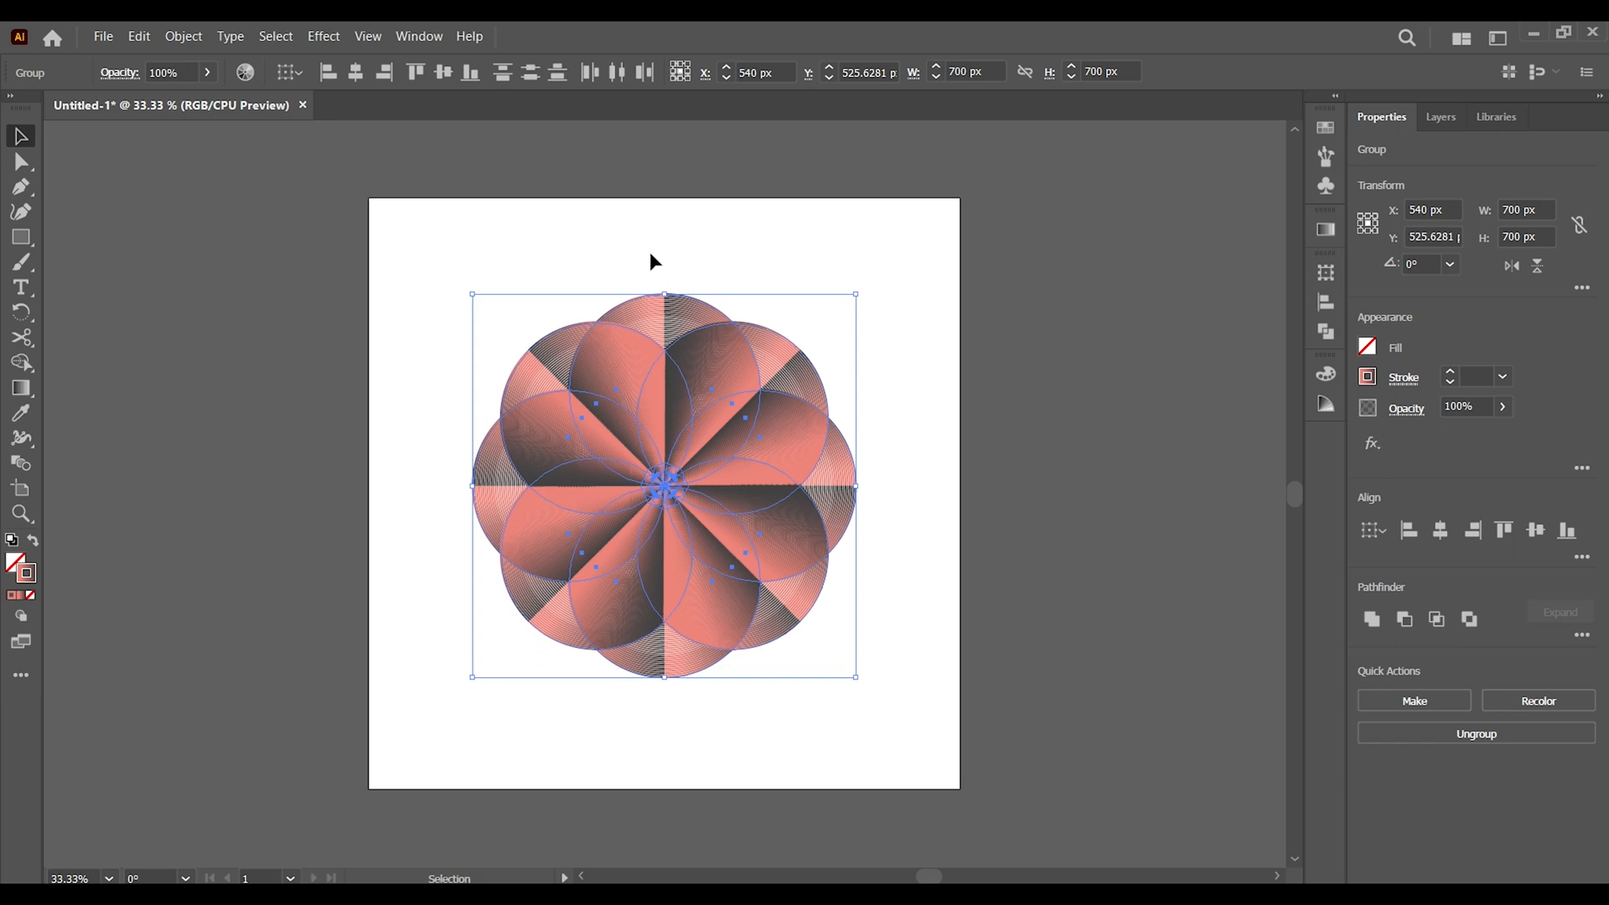
pyautogui.click(187, 35)
pyautogui.click(227, 270)
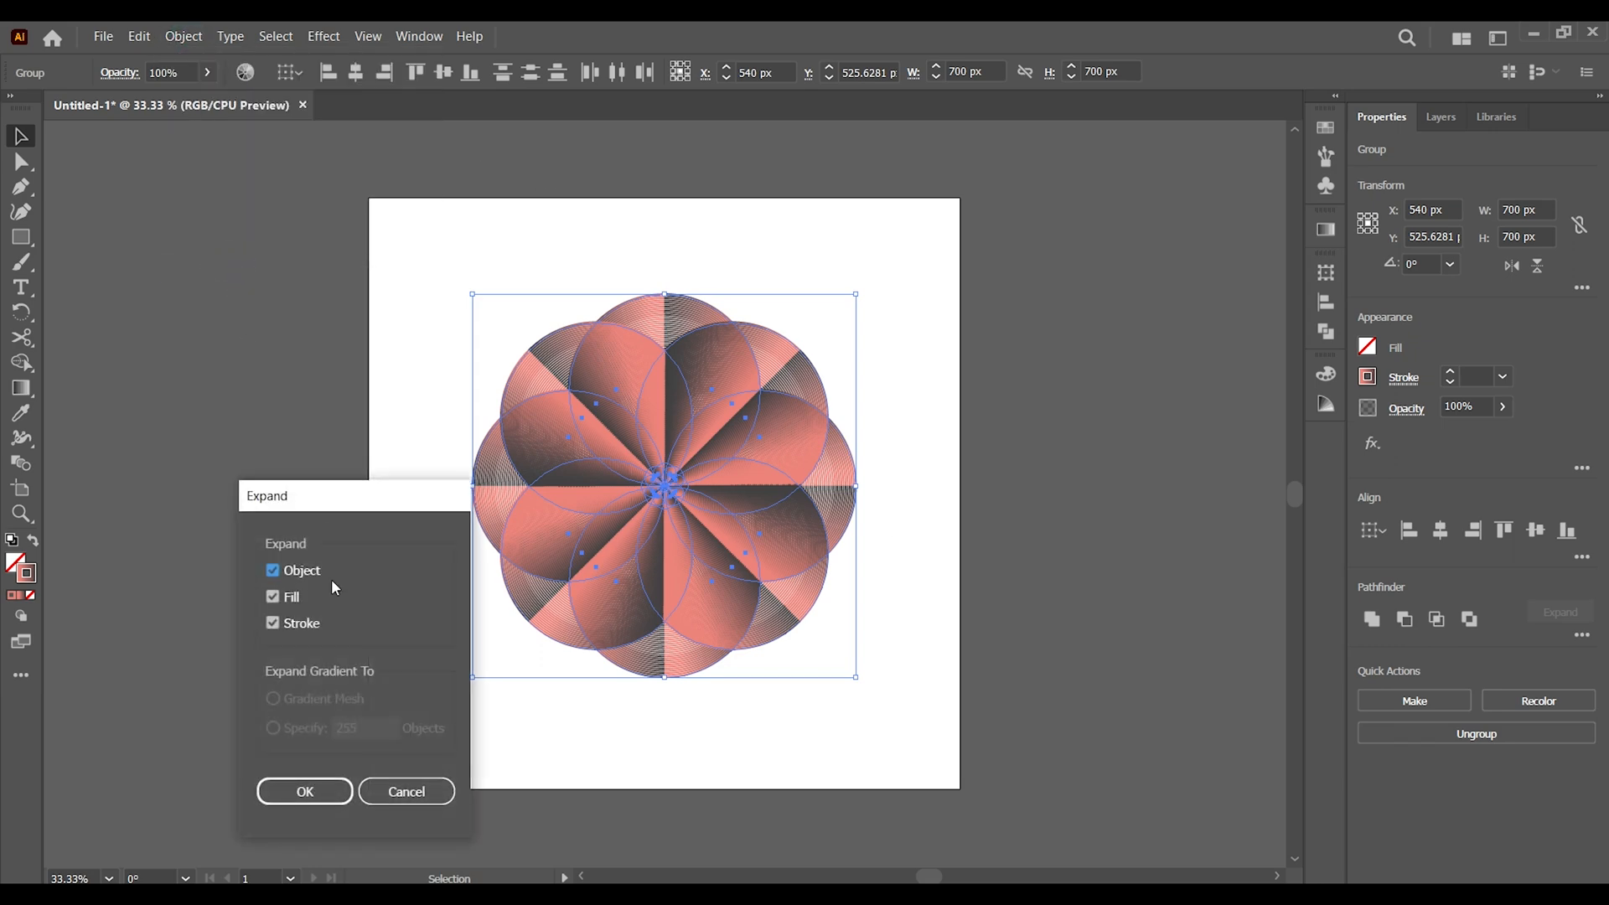
pyautogui.click(301, 788)
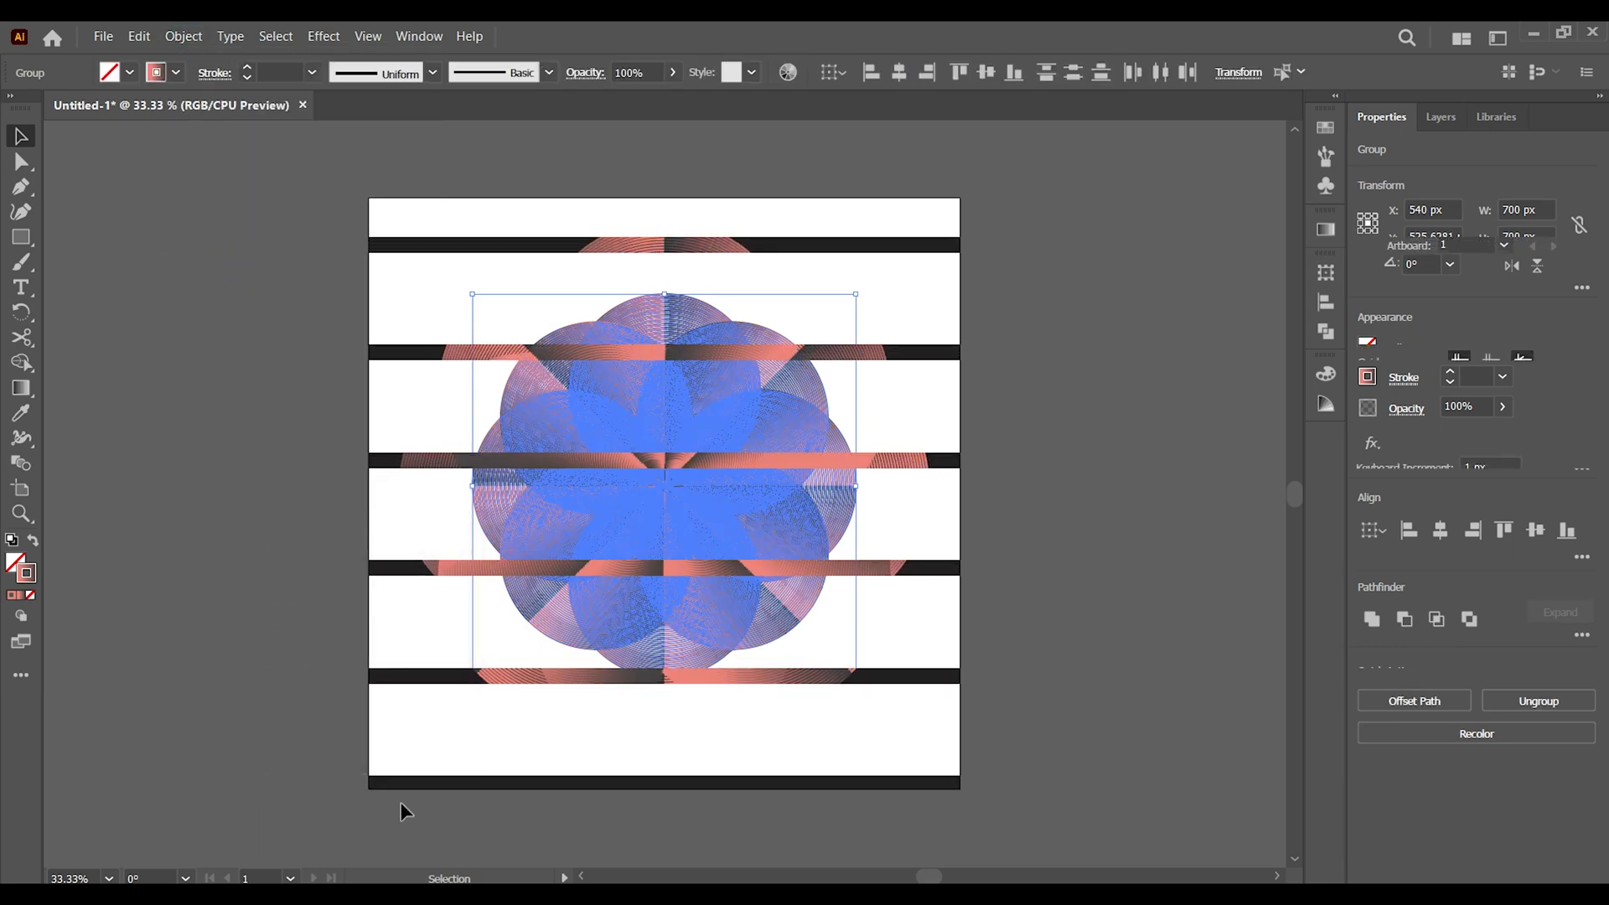
pyautogui.click(531, 739)
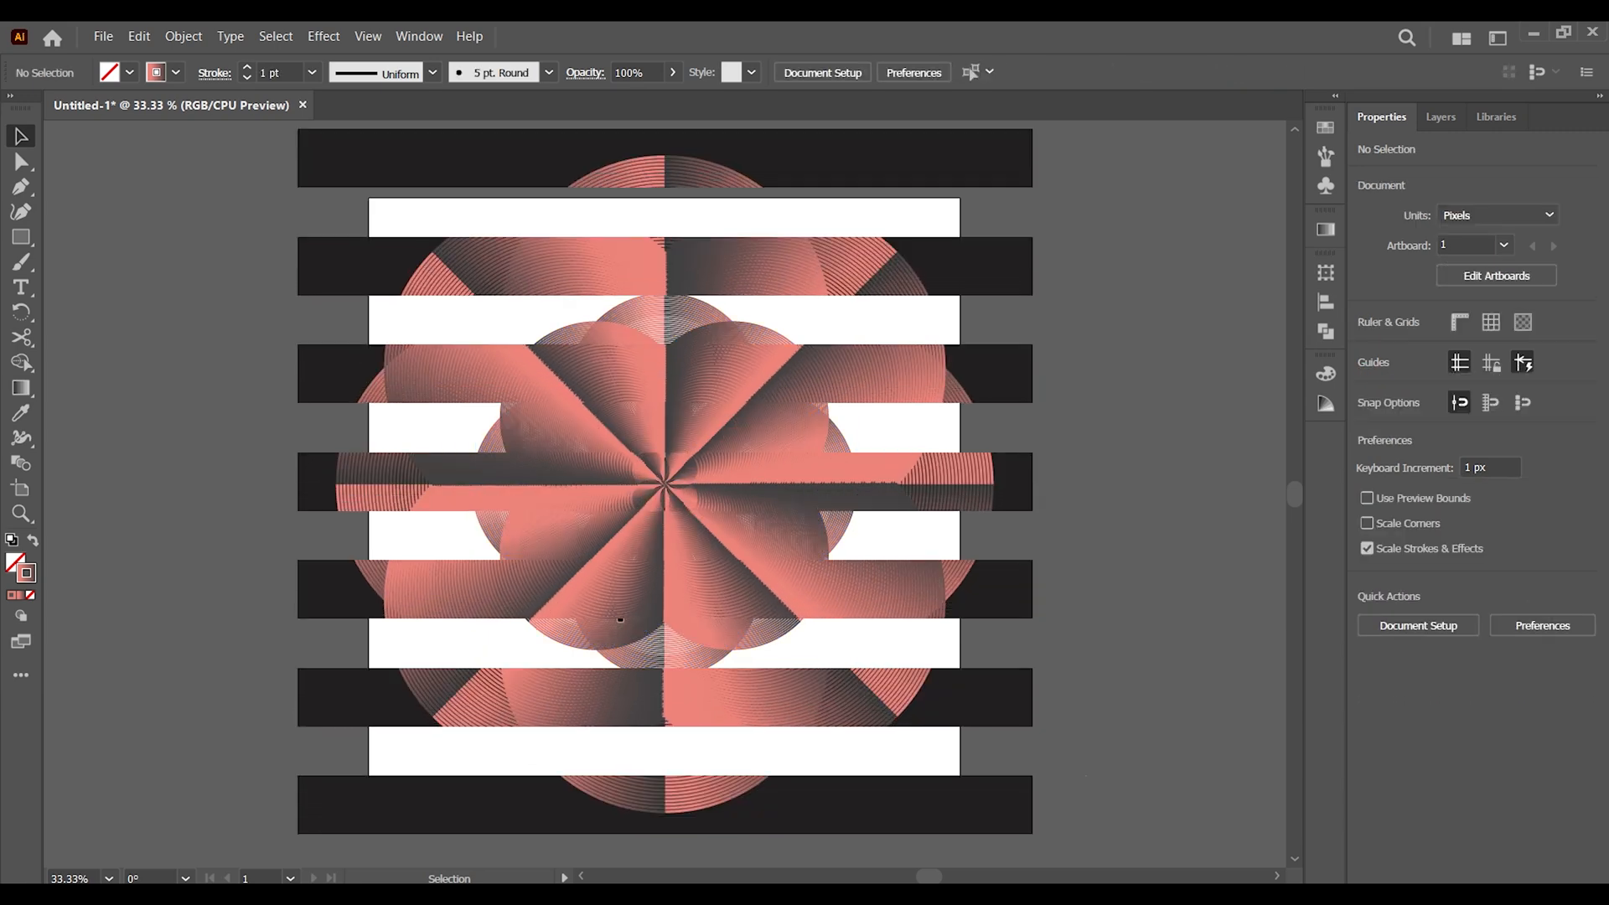